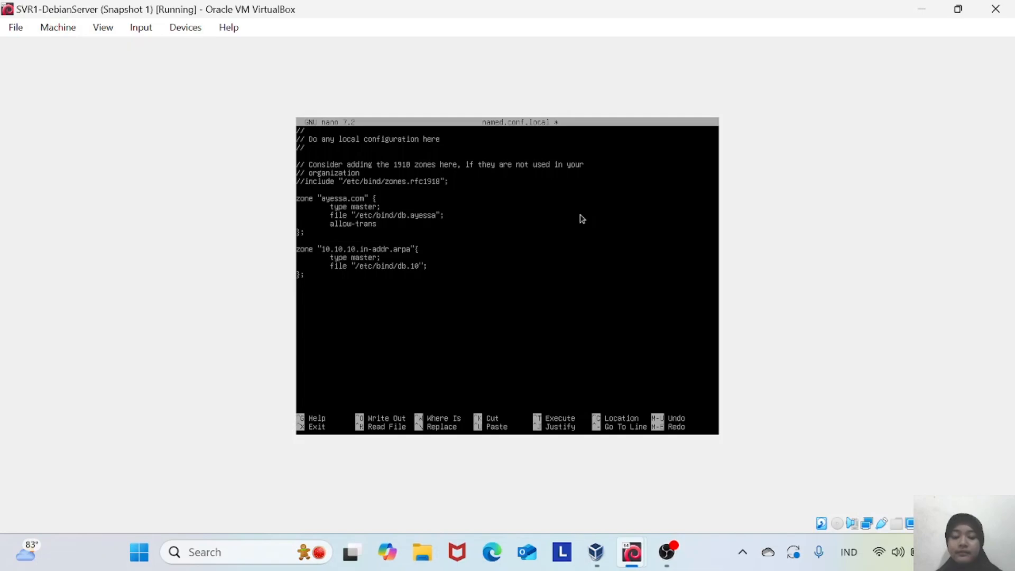
- Complete the allow-transfer { 10.10.10.3; }; line in the "ayessa.com" zone of named.conf.local
type("fer")
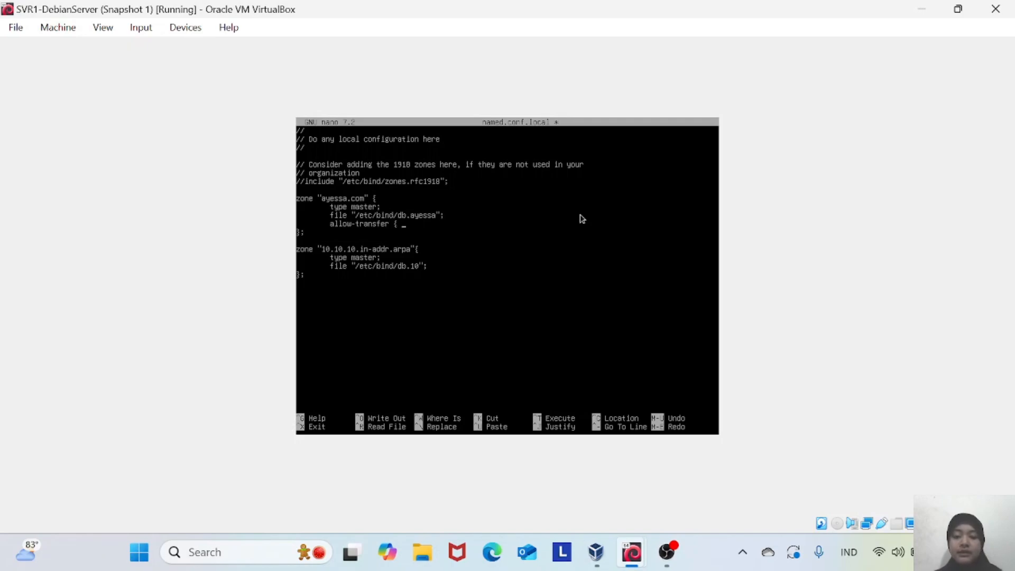
type("{ 10.10.")
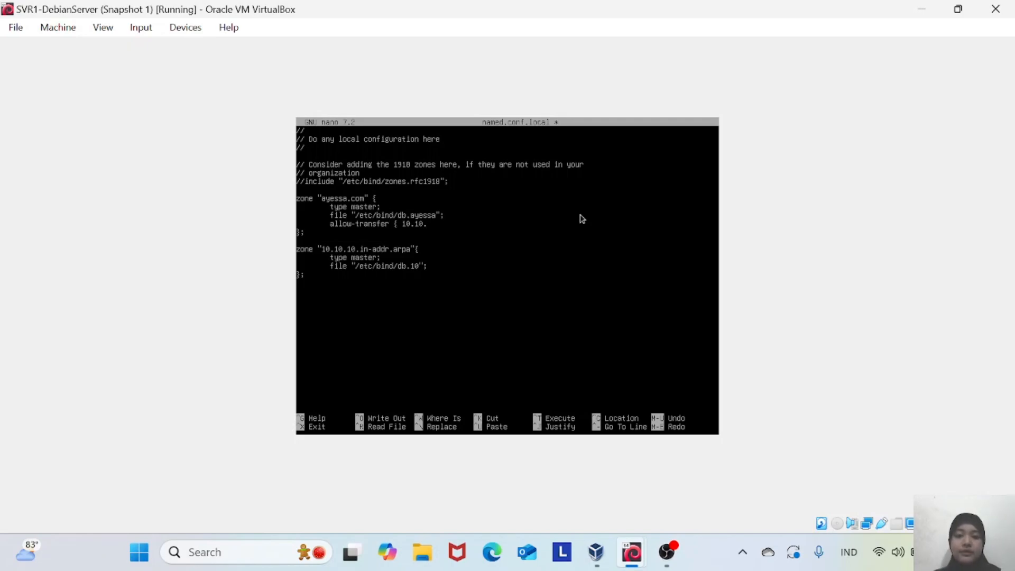
type("10.3")
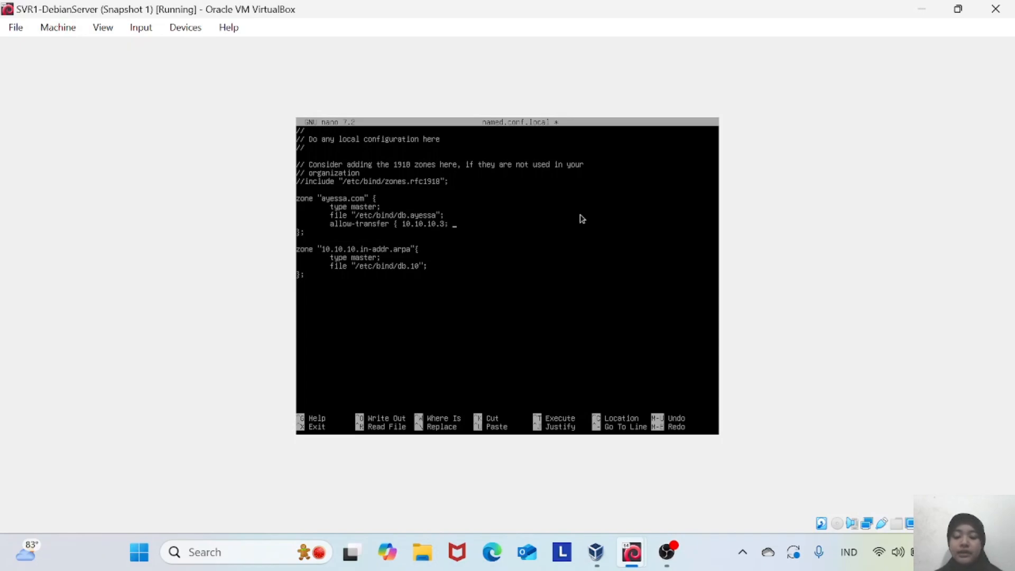
type("; }")
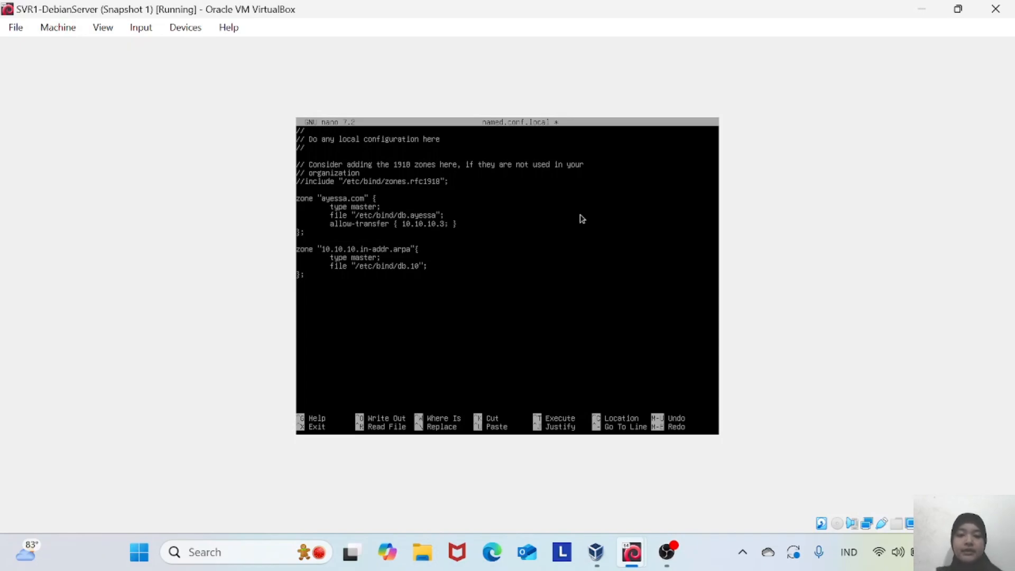
type(";")
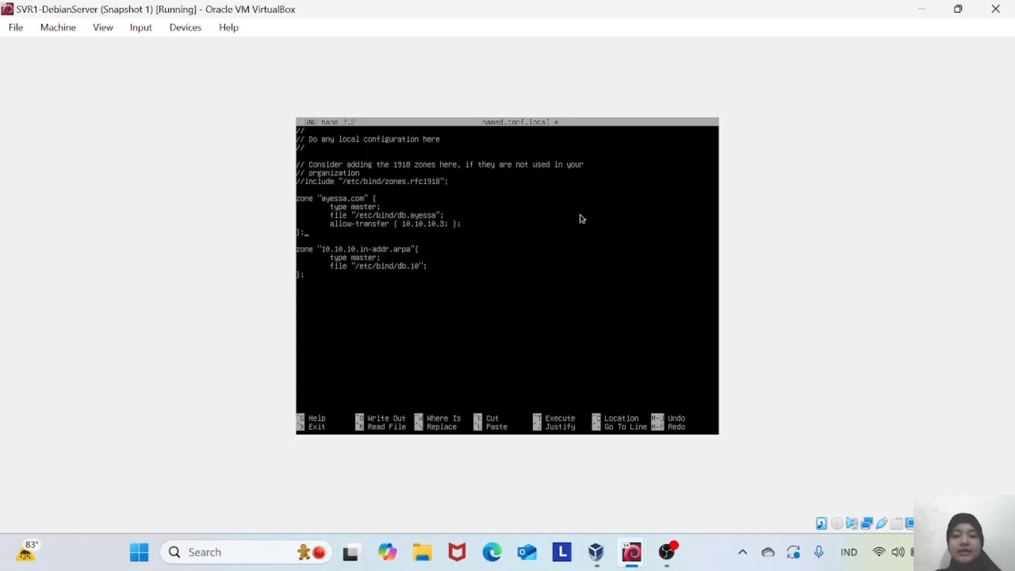
- Add allow-transfer { 10.10.10.3; }; below the file line of the "10.10.10.in-addr.arpa" zone, and save and close named.conf.local
key("Down")
key("Down")
key("End")
key("Return")
key("Tab")
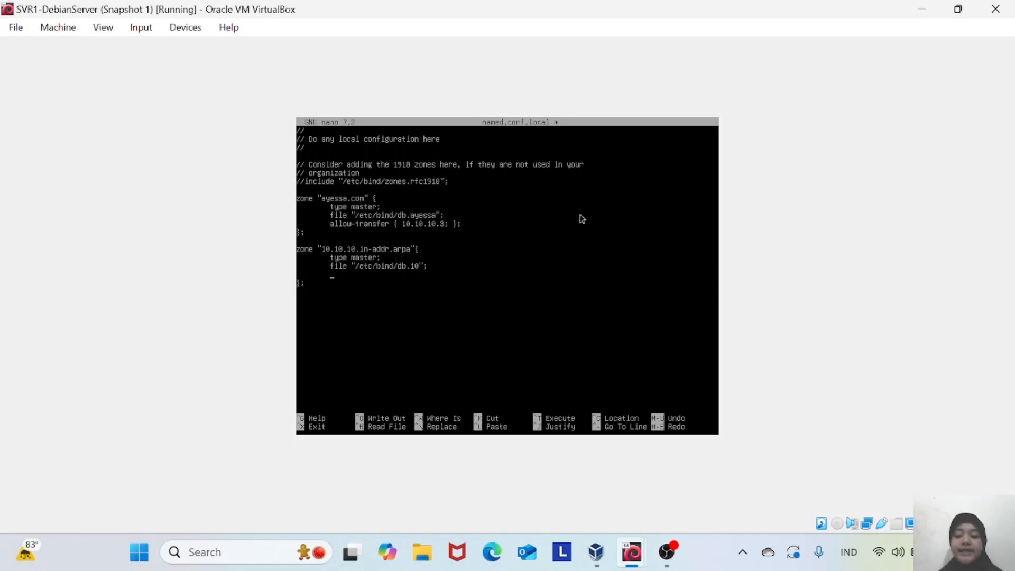
type("allow")
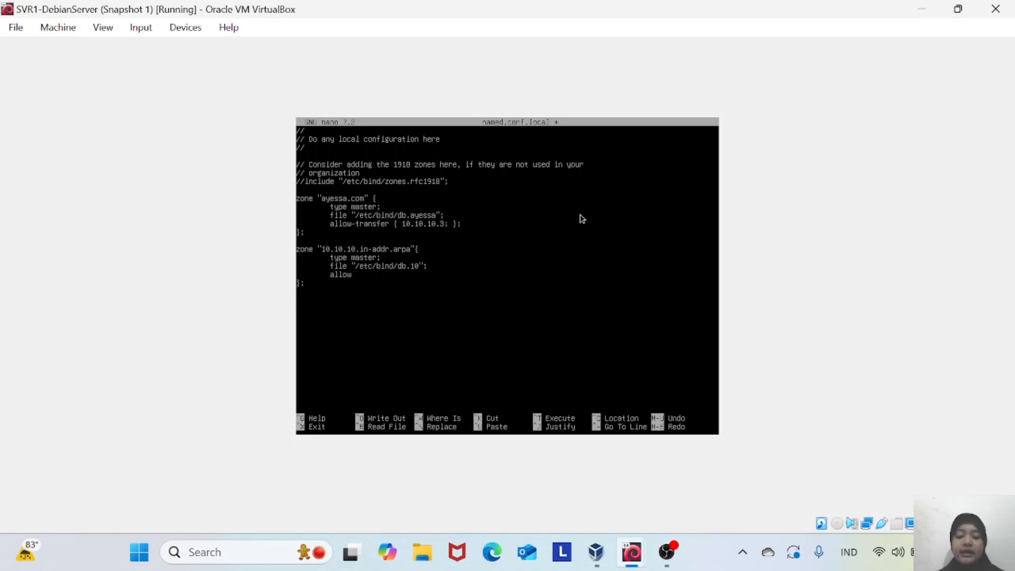
type("-trans")
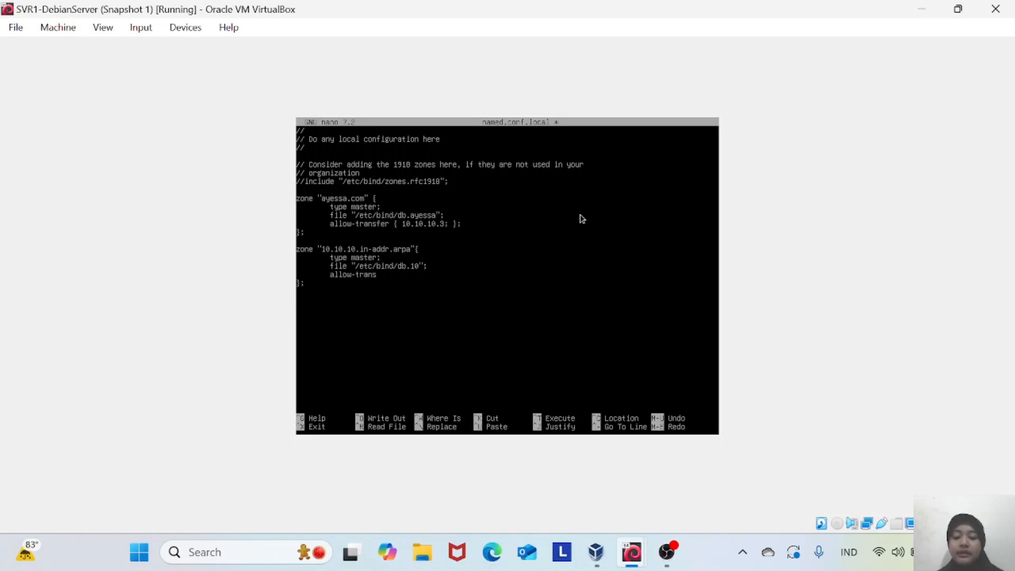
type("fer {")
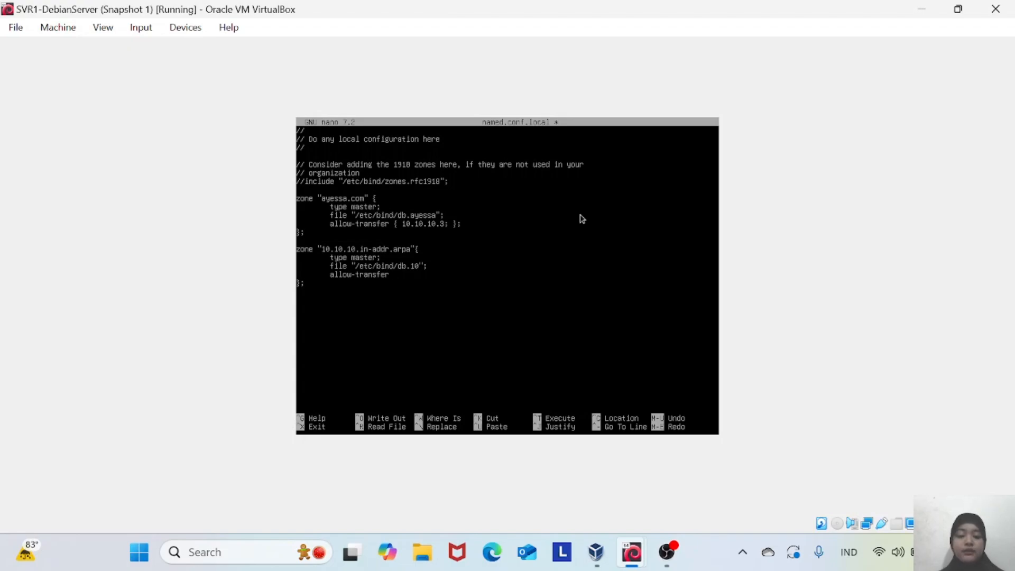
type(" 10")
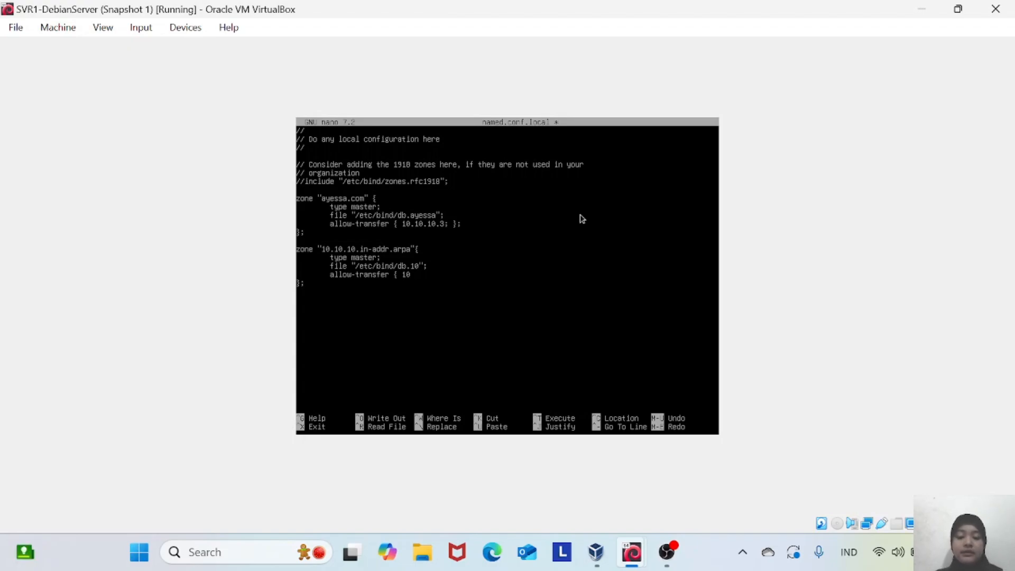
type(".10.10.3; };")
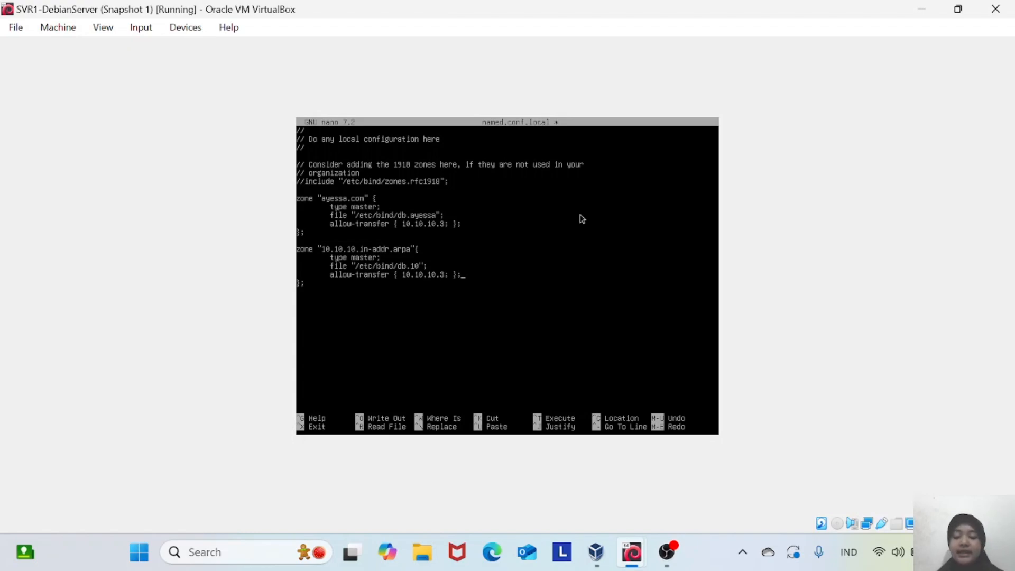
key("ctrl+x")
key("y")
key("Return")
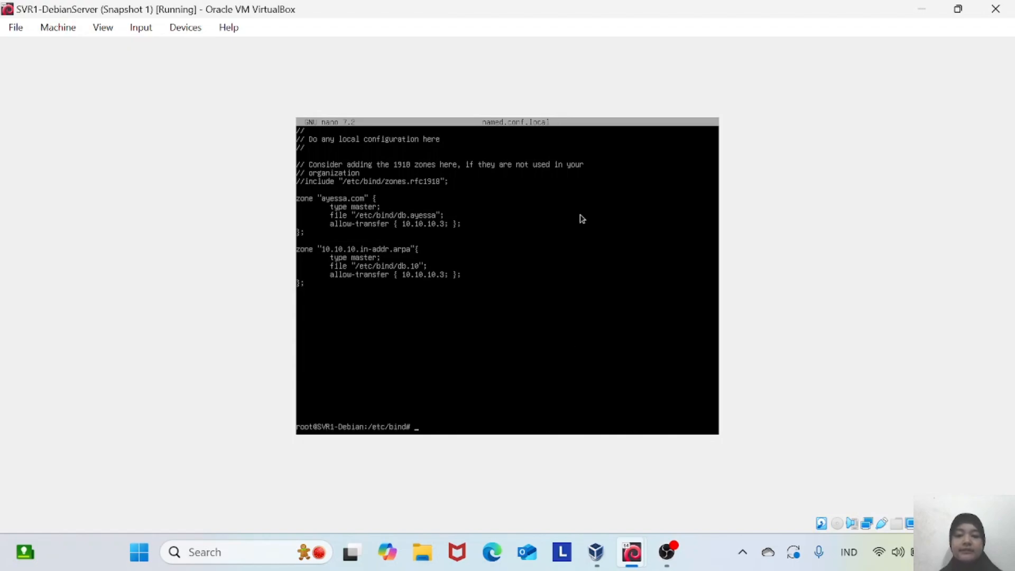
- Check the BIND configuration syntax with named-checkconf
type("nam")
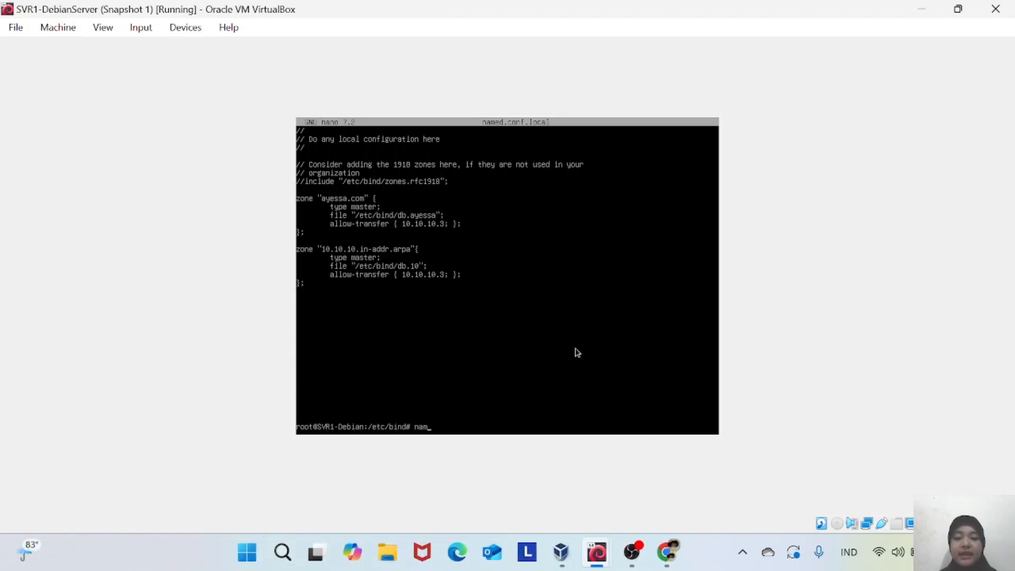
type("ed-check")
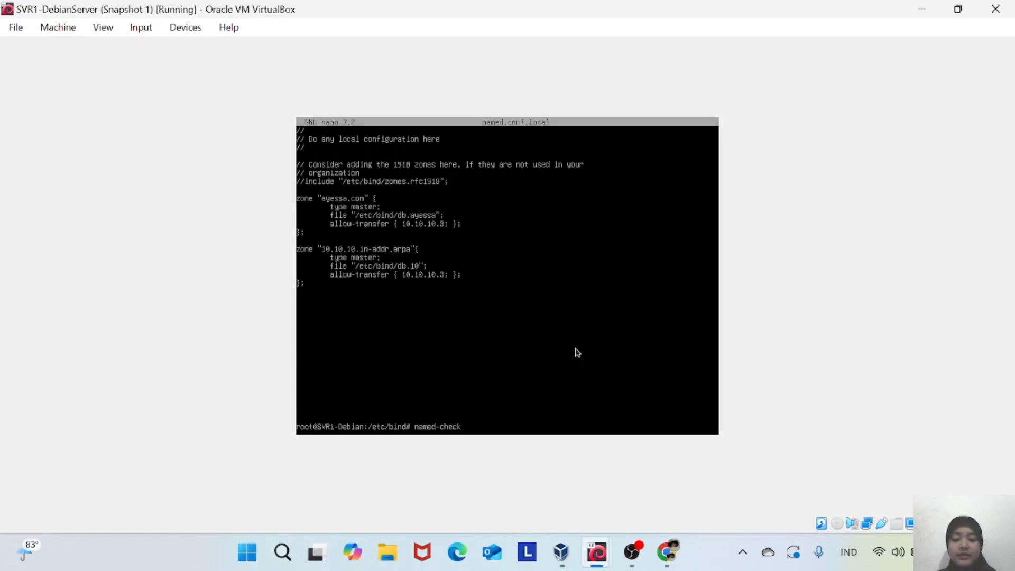
type("conf")
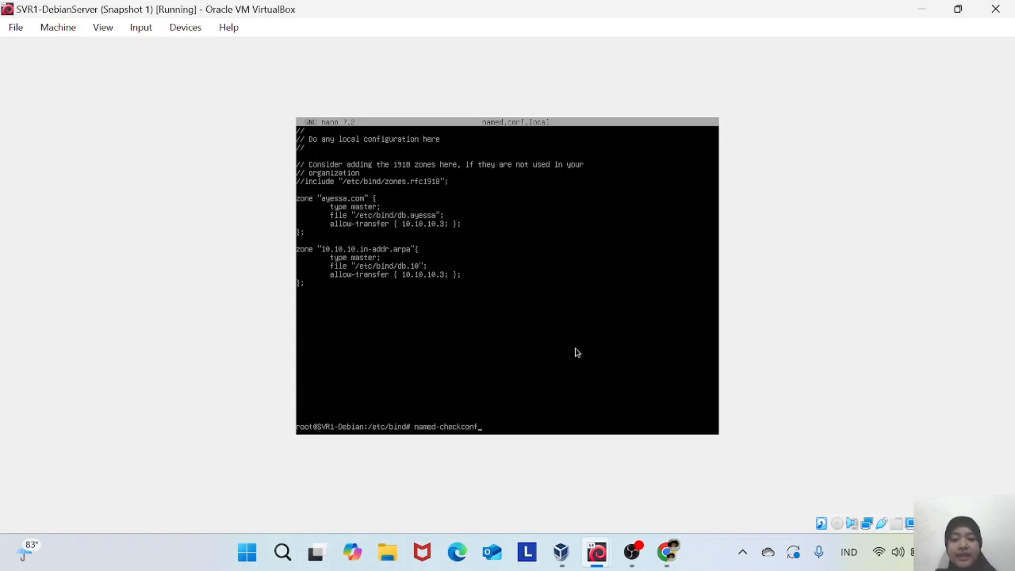
key("Return")
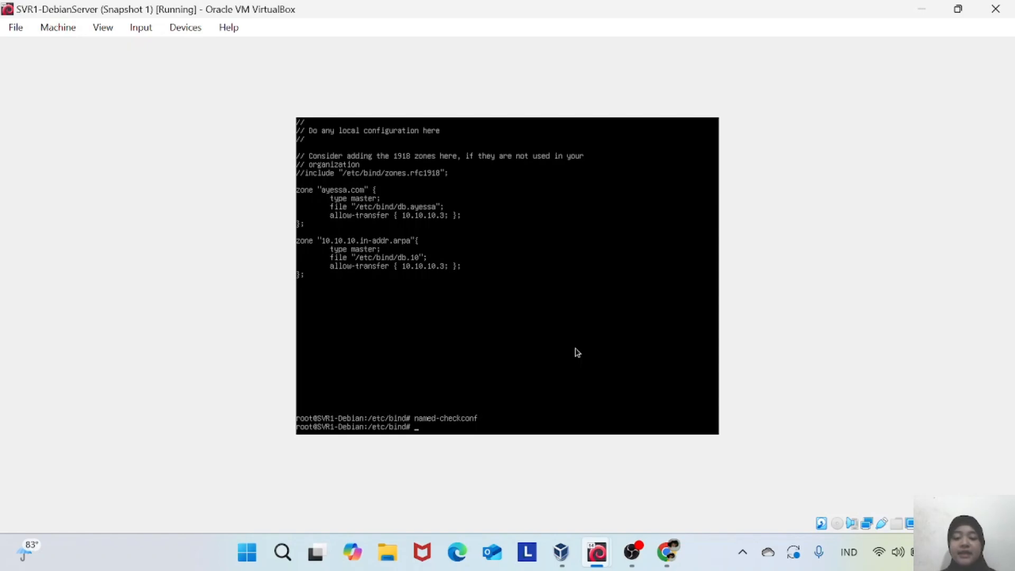
- Open the zone file db.ayessa in nano and set the SOA serial to 6
type("nano")
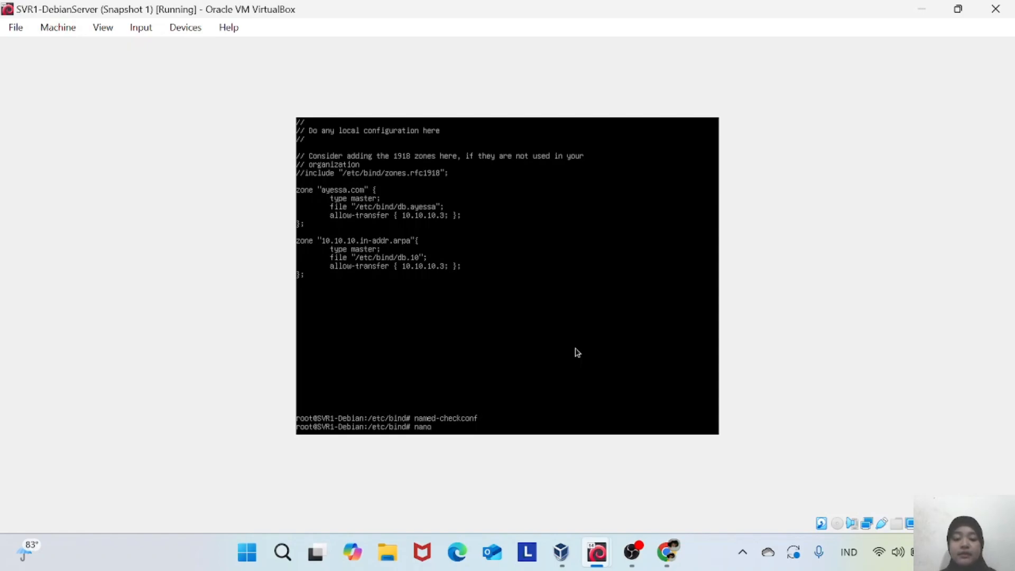
type(" db.aye")
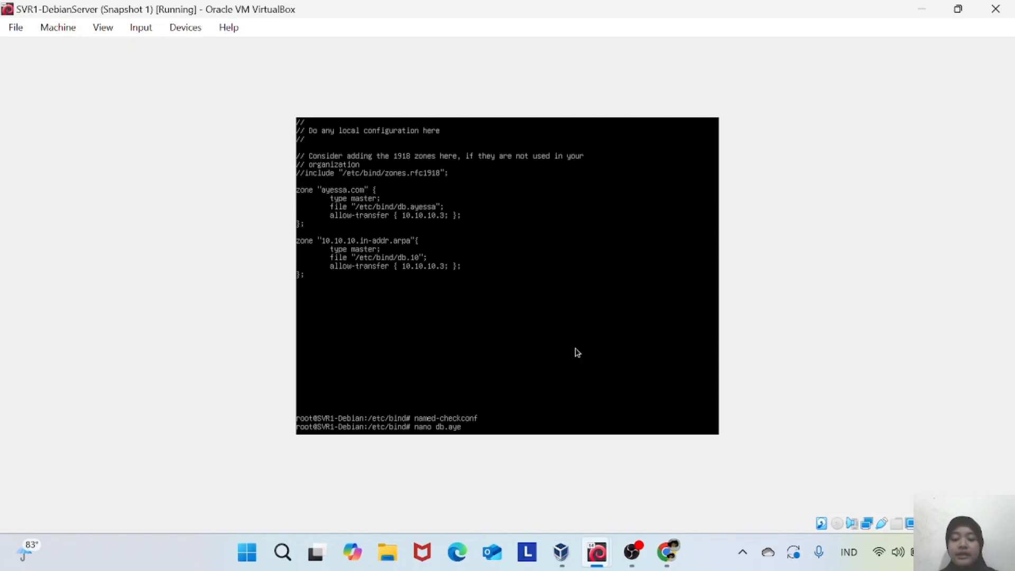
type("ssa")
key("Return")
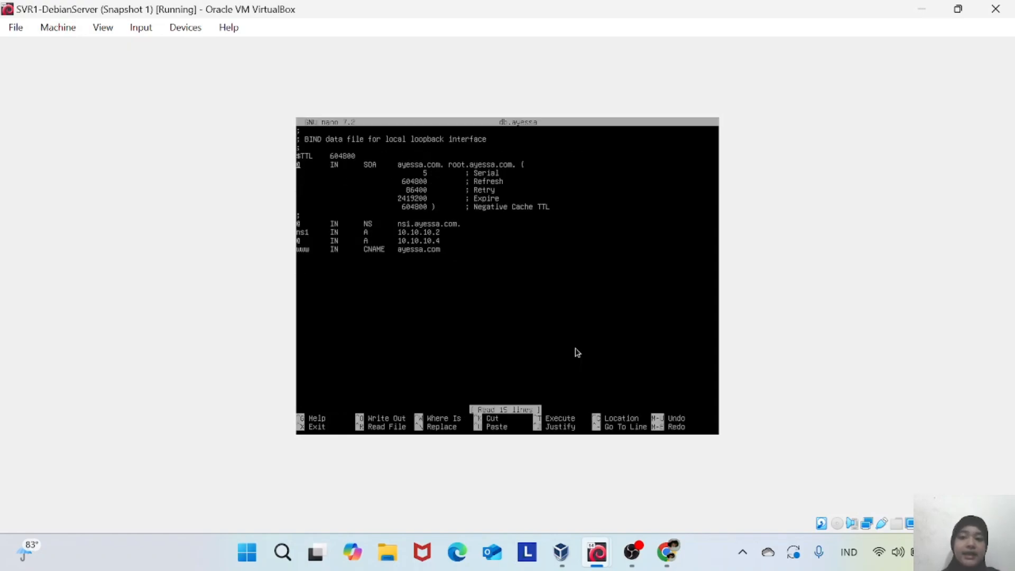
key("Right")
key("Right")
key("Right")
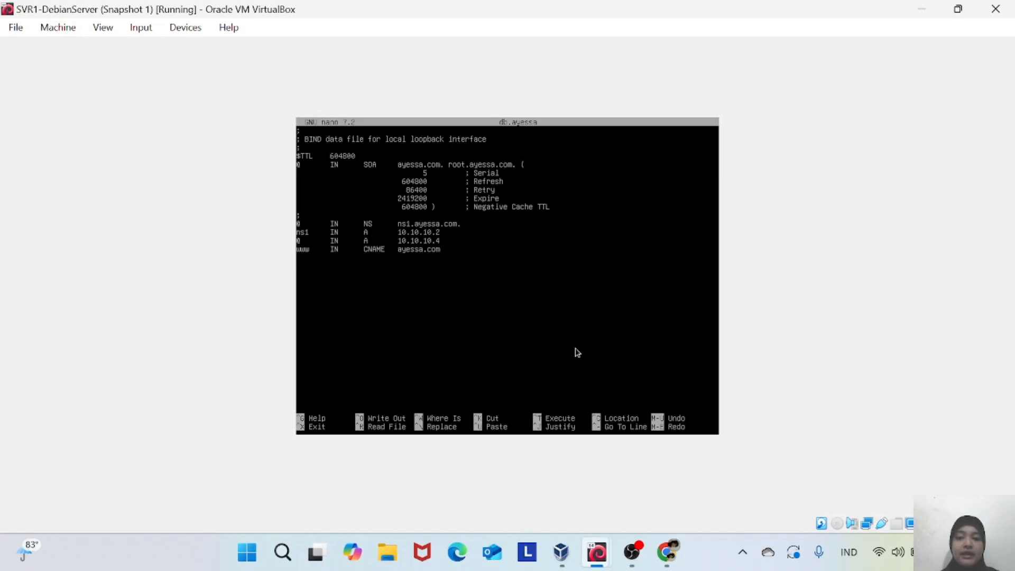
key("Down")
key("BackSpace")
type("6")
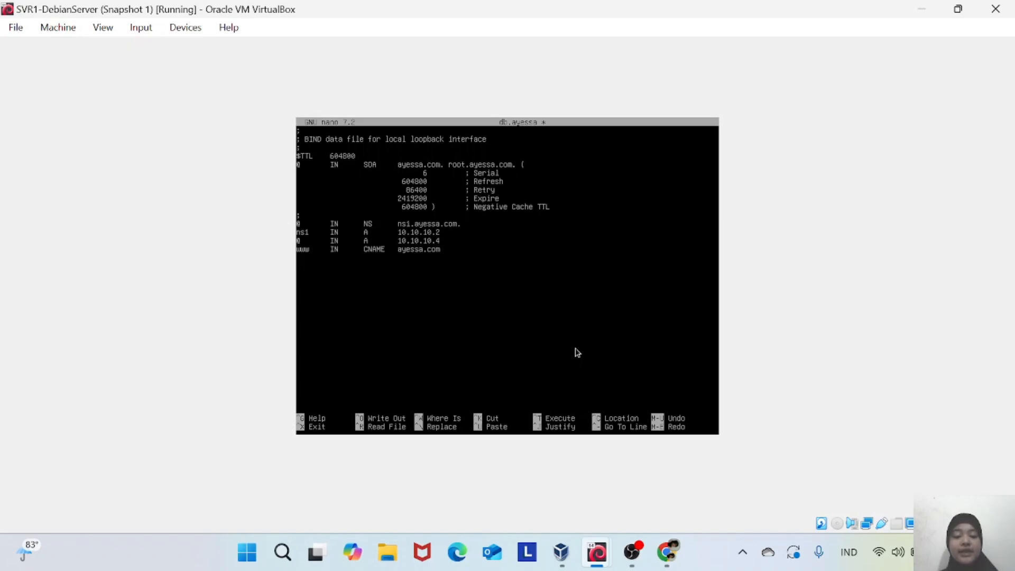
- Add the record "@ IN NS ns2.ayessa.com." directly below the existing NS record
key("Return")
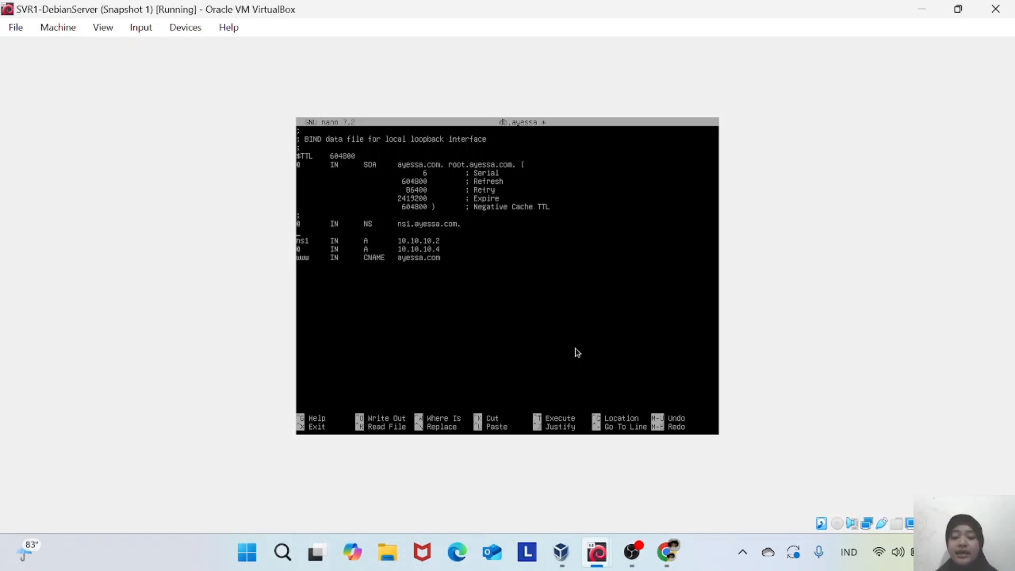
type("@\tIN\tNS\t")
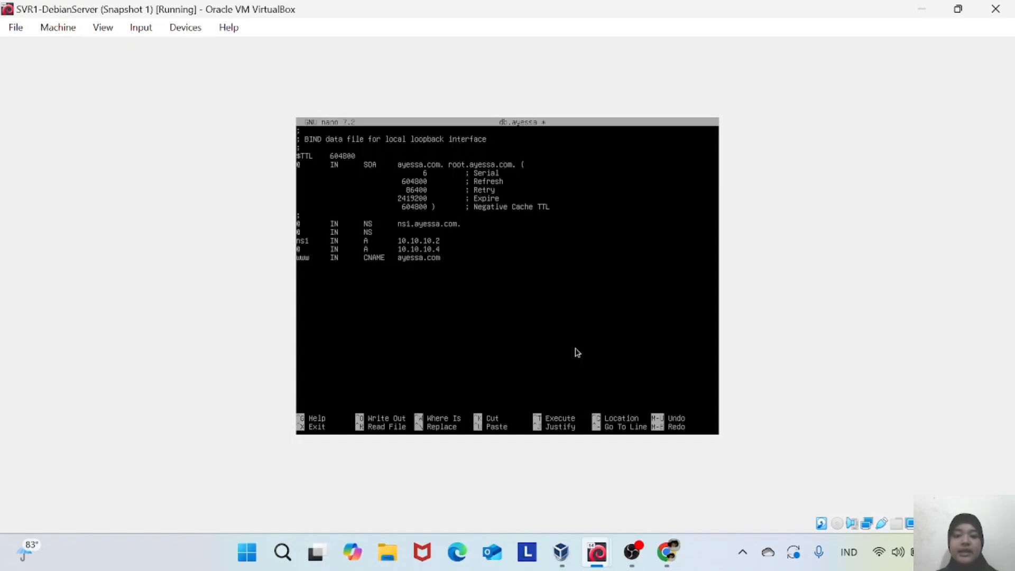
type("ns")
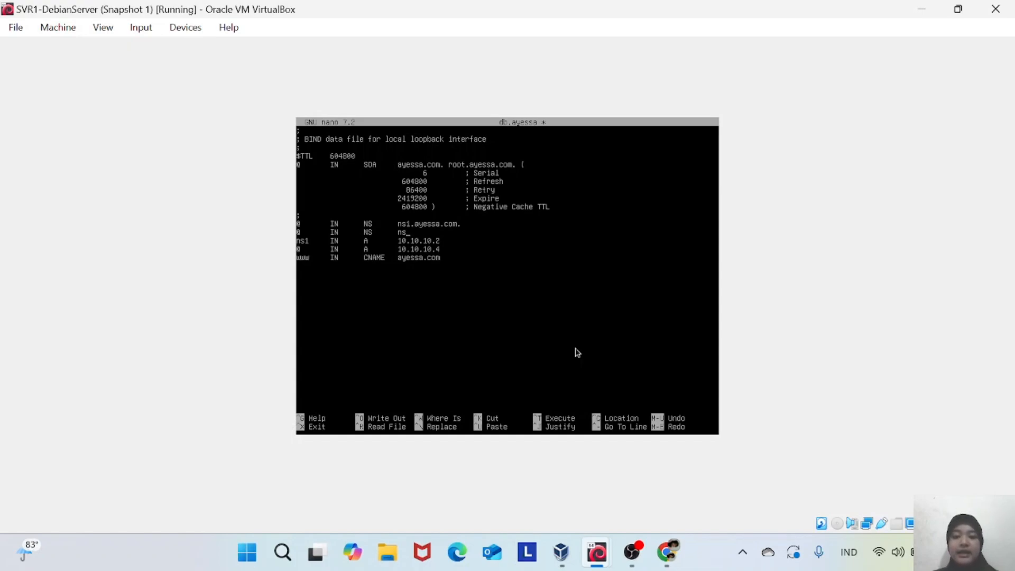
type("2.a")
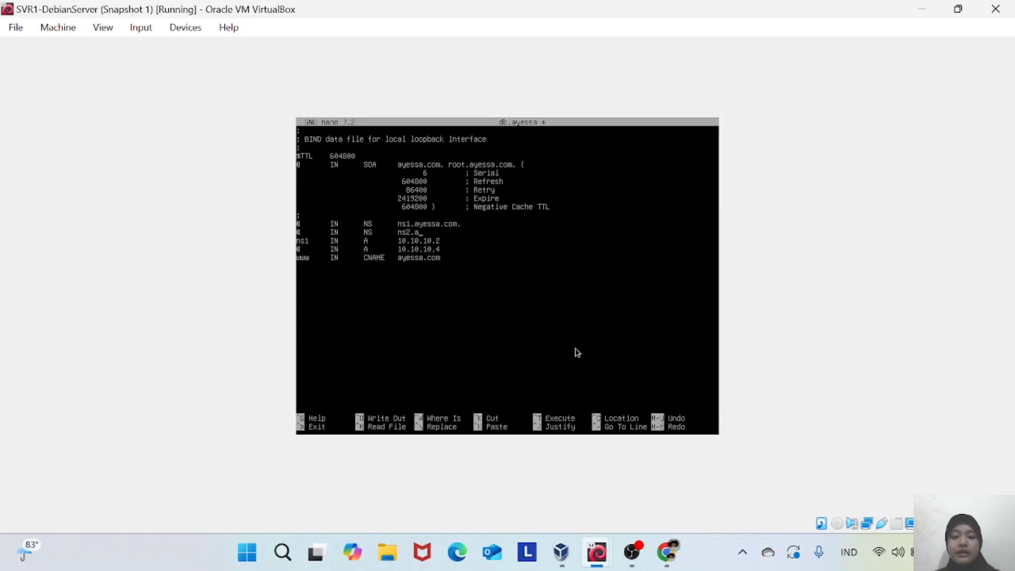
type("yessa")
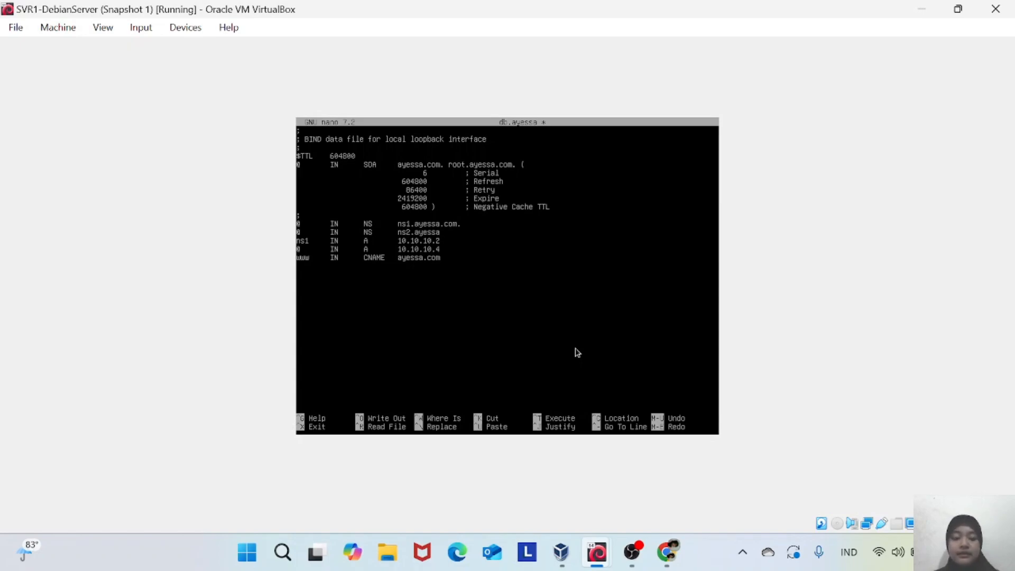
type(".com.")
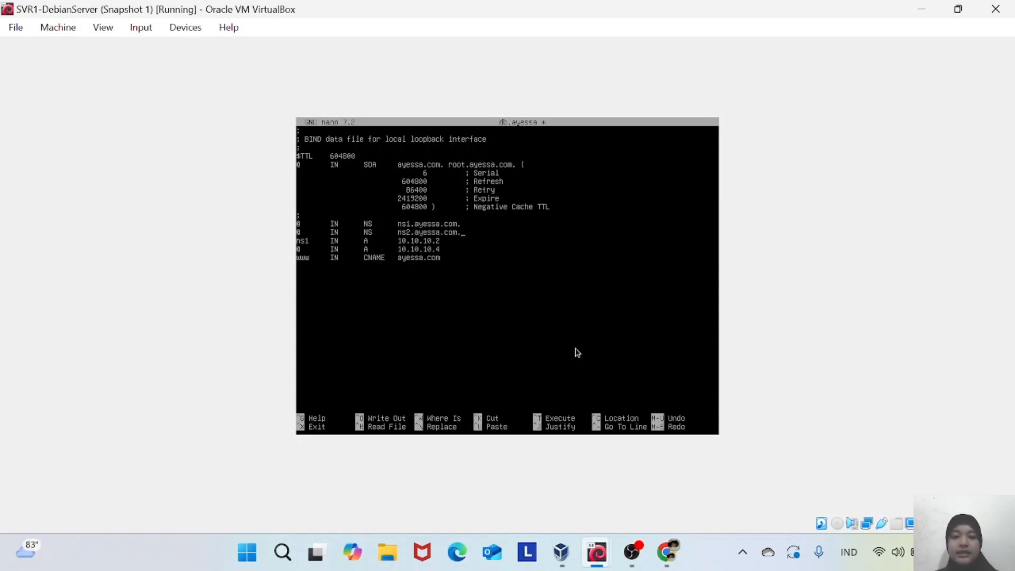
- Add the record "ns2 IN A 10.10.10.3" directly below the ns1 address record, and save and close db.ayessa
key("Down")
key("Return")
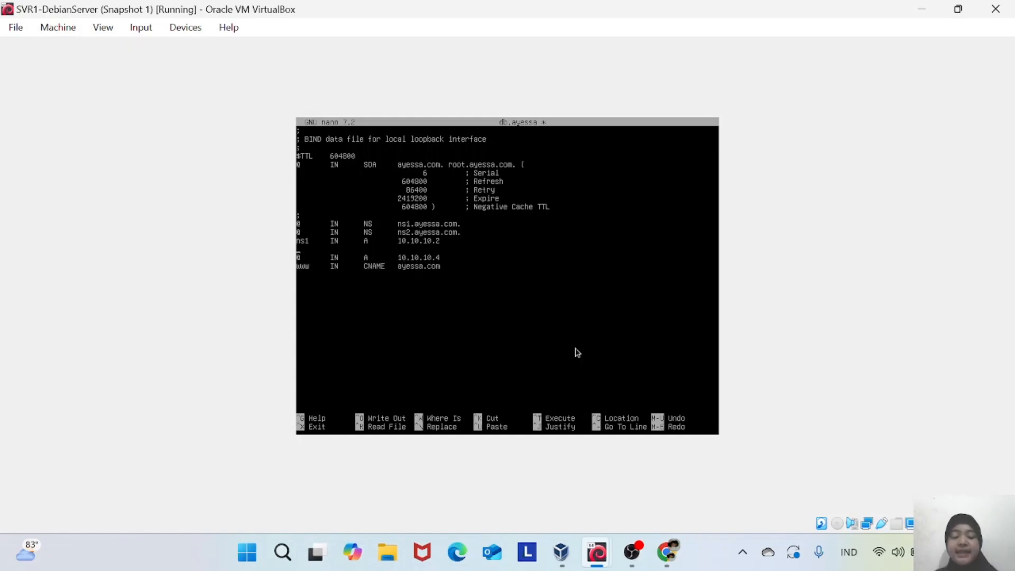
type("ns")
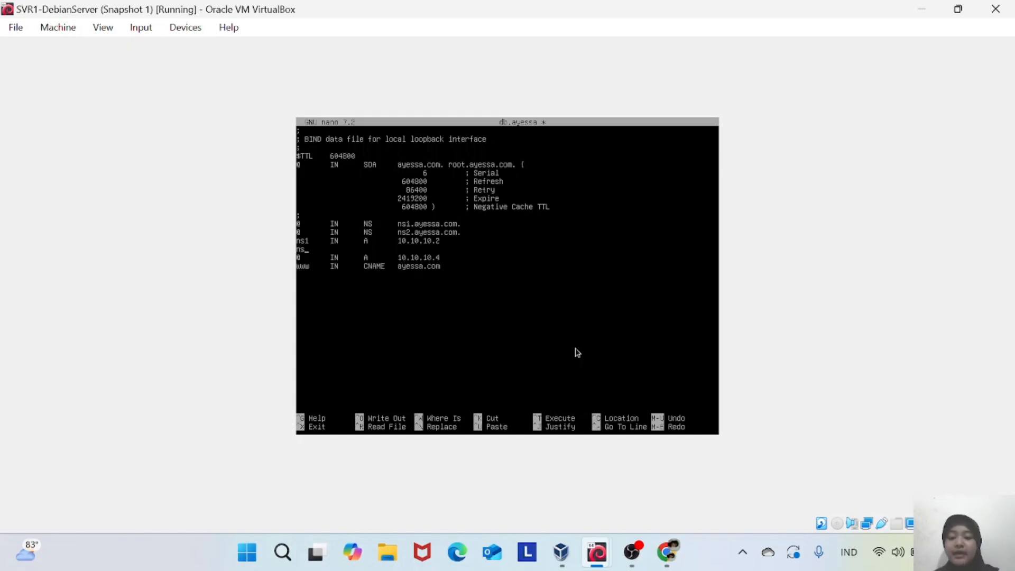
type("2\t")
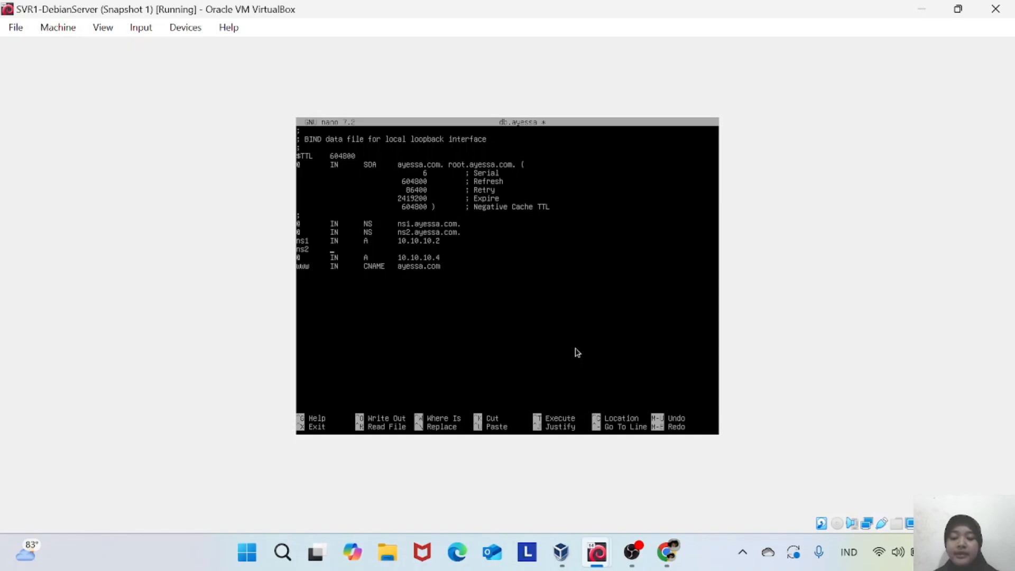
type("IN\tA\t")
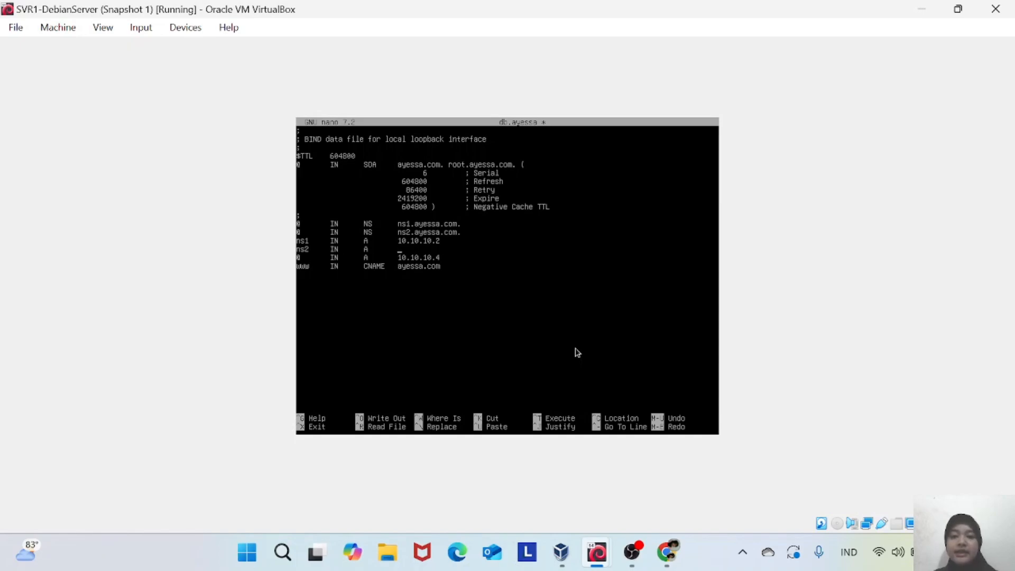
type("10.")
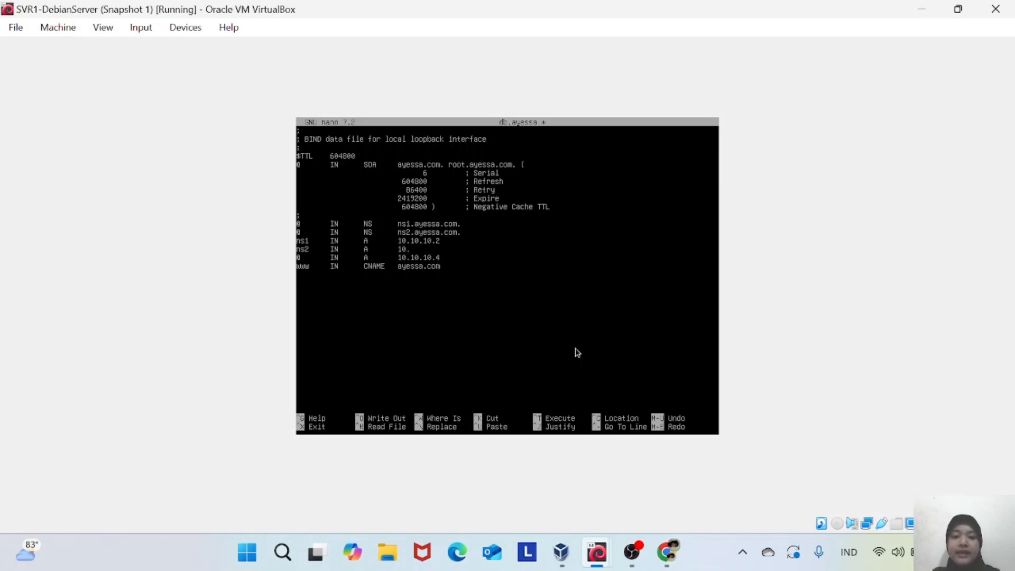
type("10.10.")
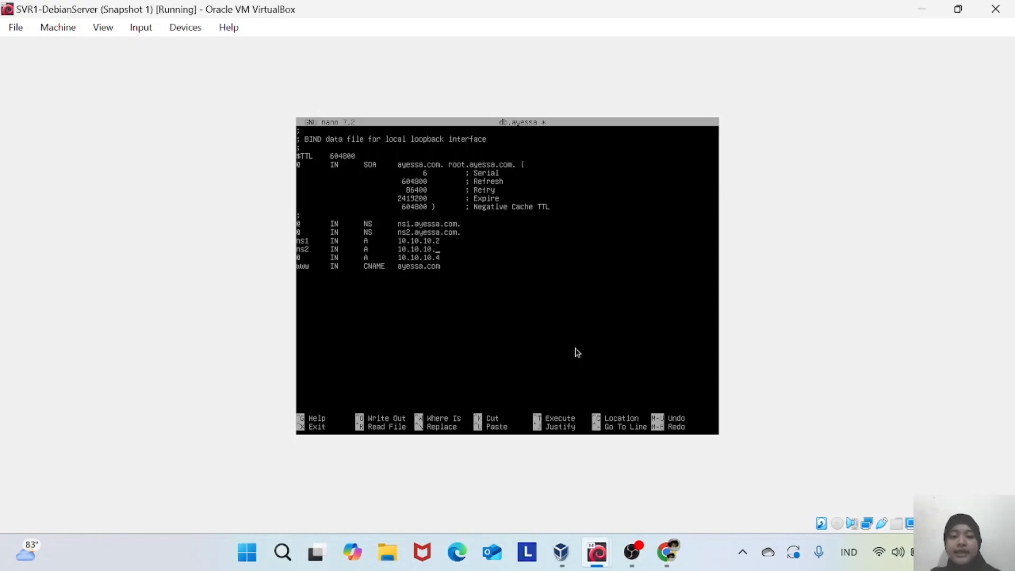
type("3")
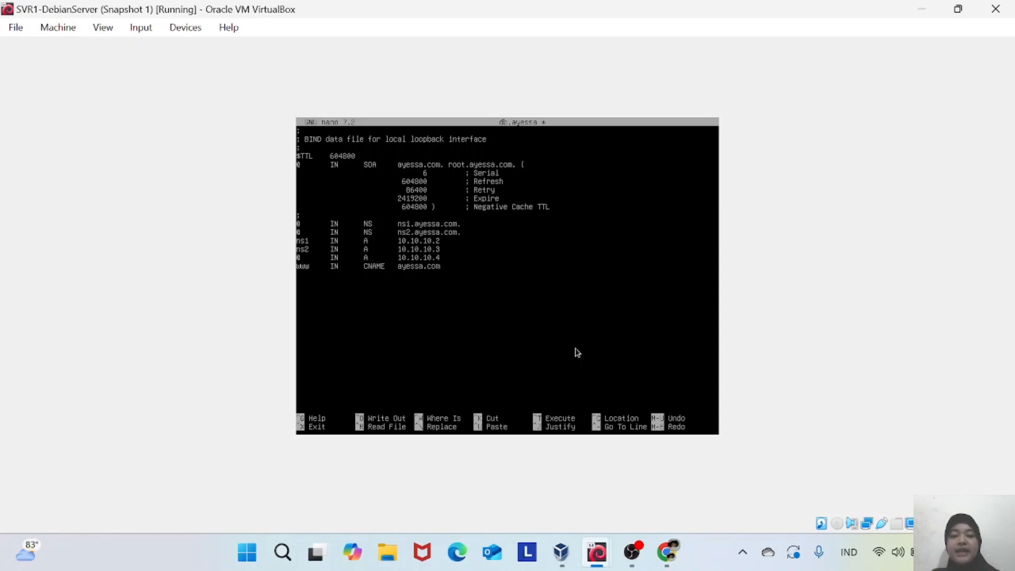
key("ctrl+x")
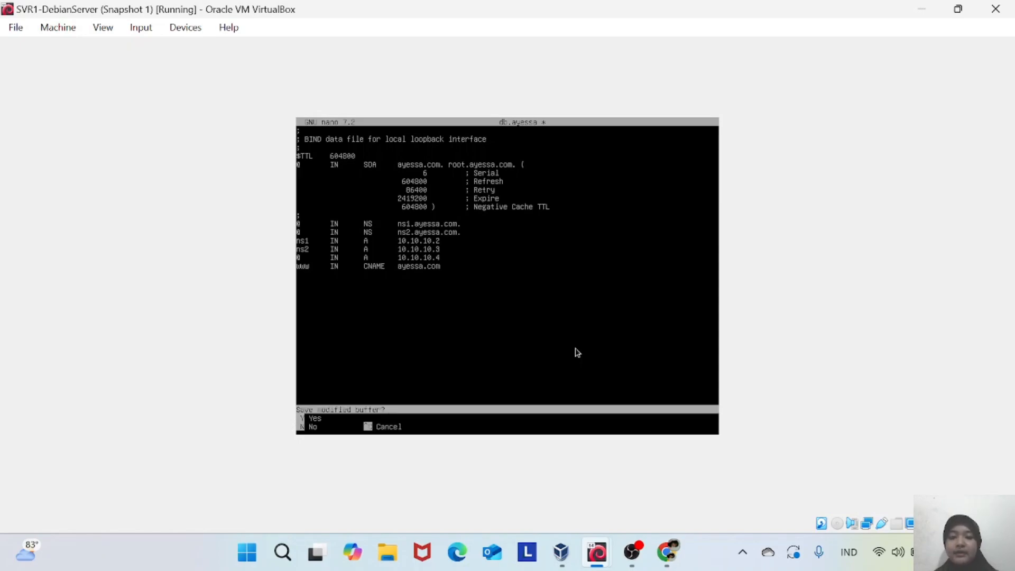
key("y")
key("Return")
- Clear the terminal, open the reverse zone file db.10 in nano and set the SOA serial to 6
key("ctrl+l")
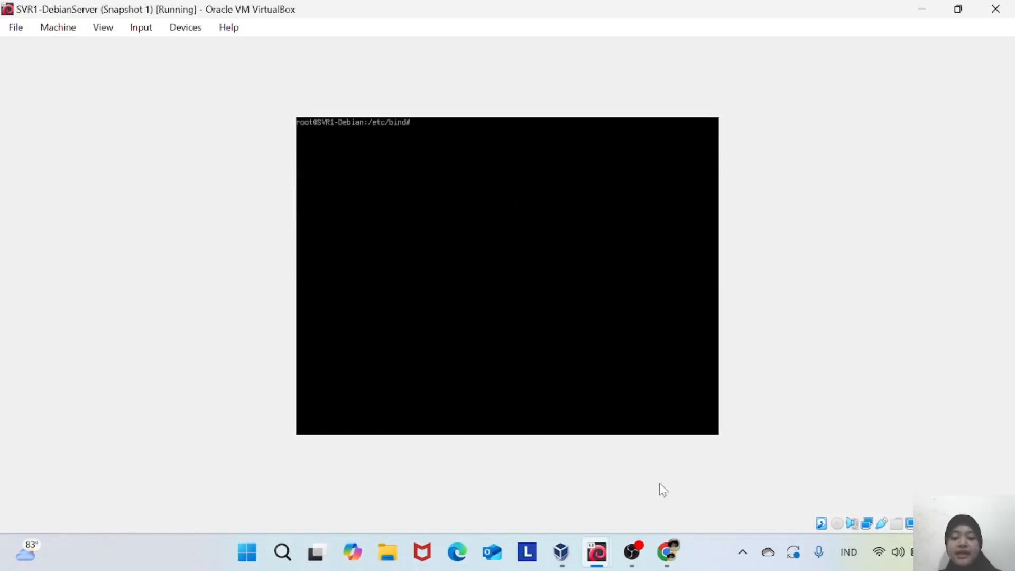
type("nano db")
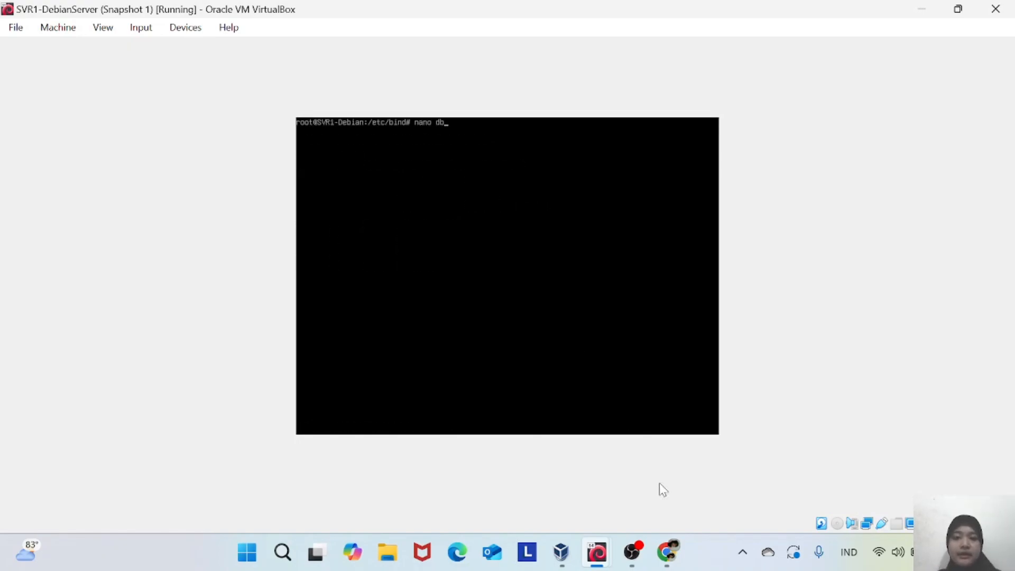
type(".10")
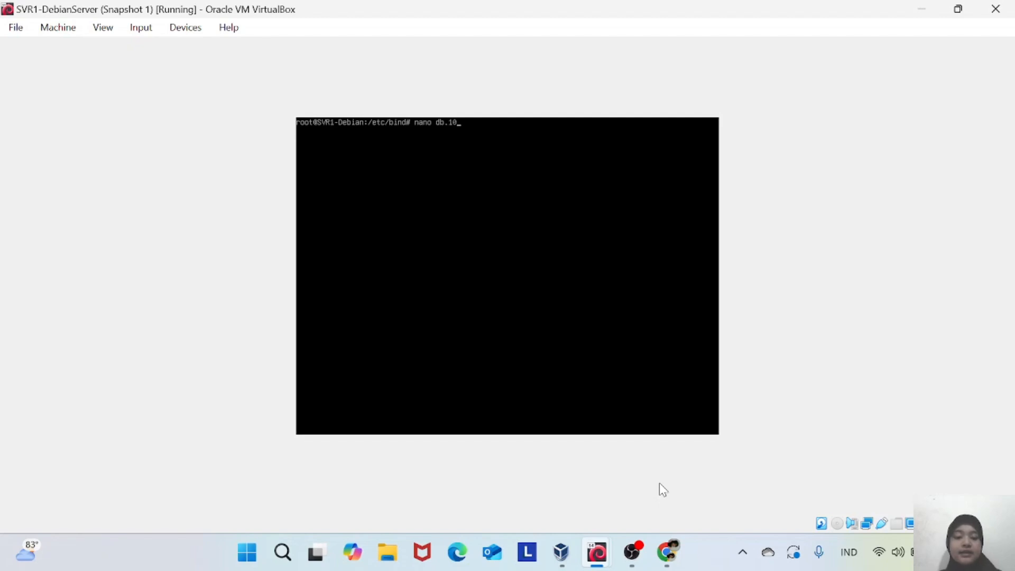
key("Return")
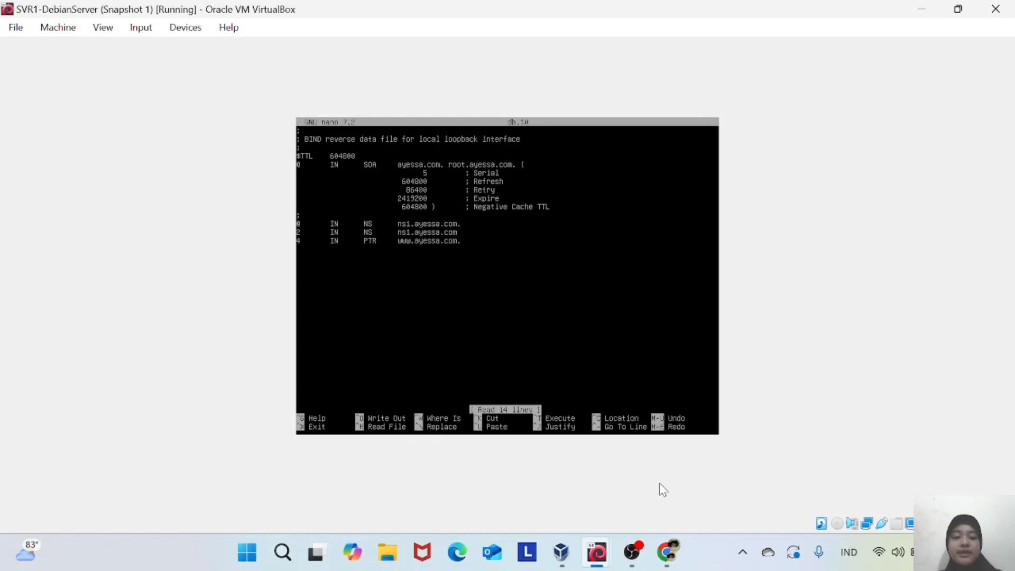
key("BackSpace")
type("6")
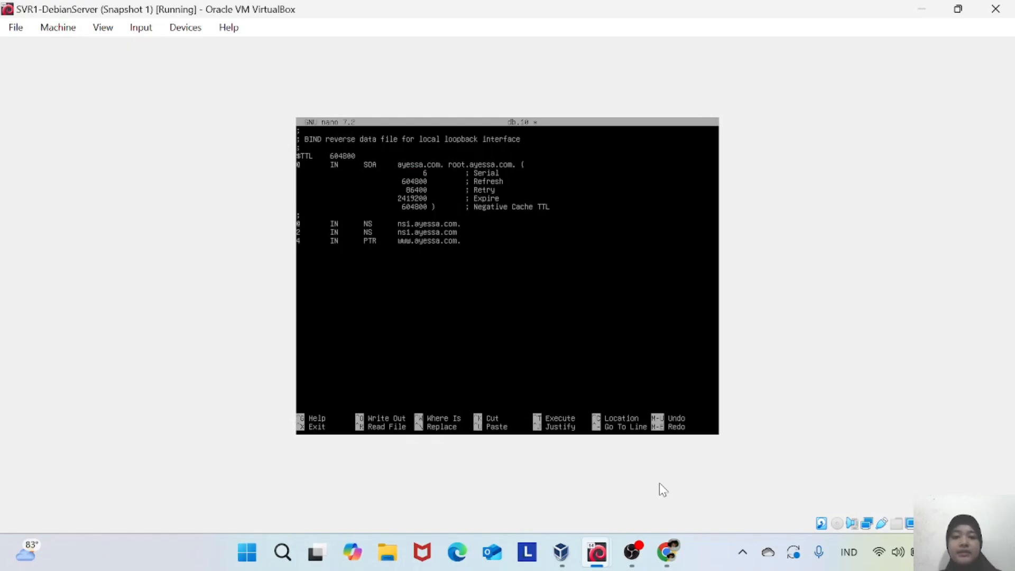
- Insert the record "3 IN PTR ns2.ayessa.com" directly above the www PTR record
key("Down")
key("Down")
key("Down")
key("Return")
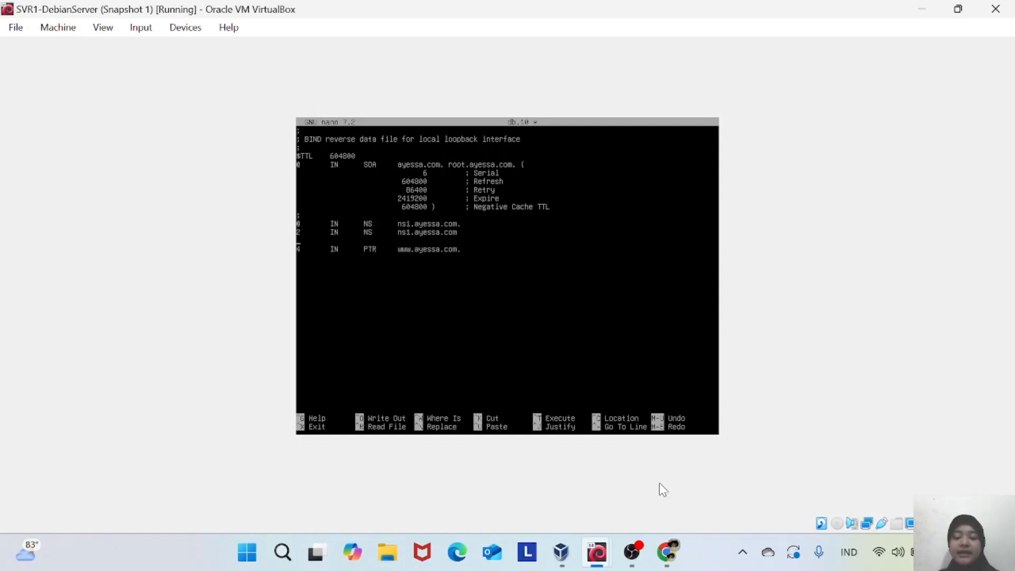
type("3")
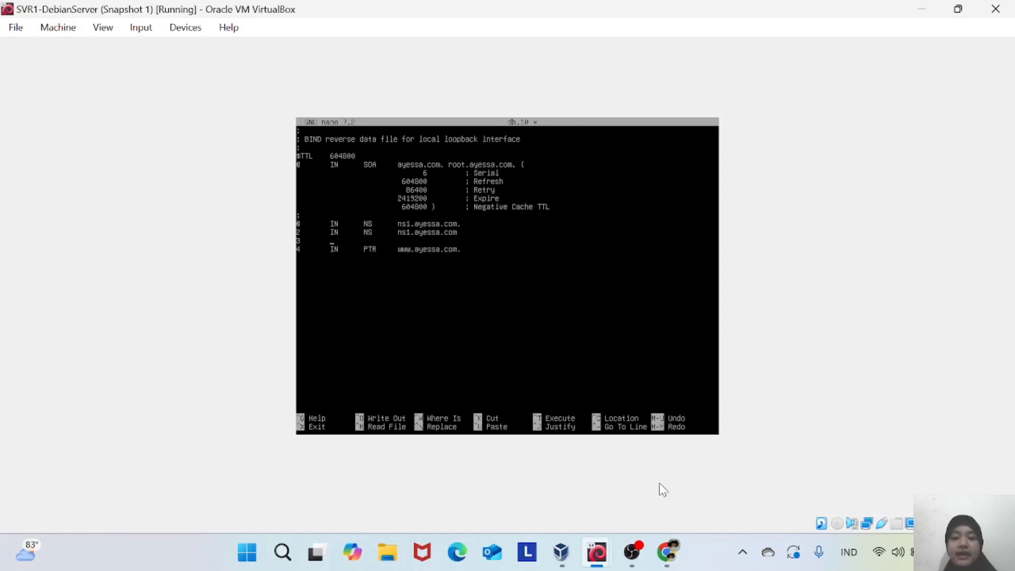
type("IN\tPTR")
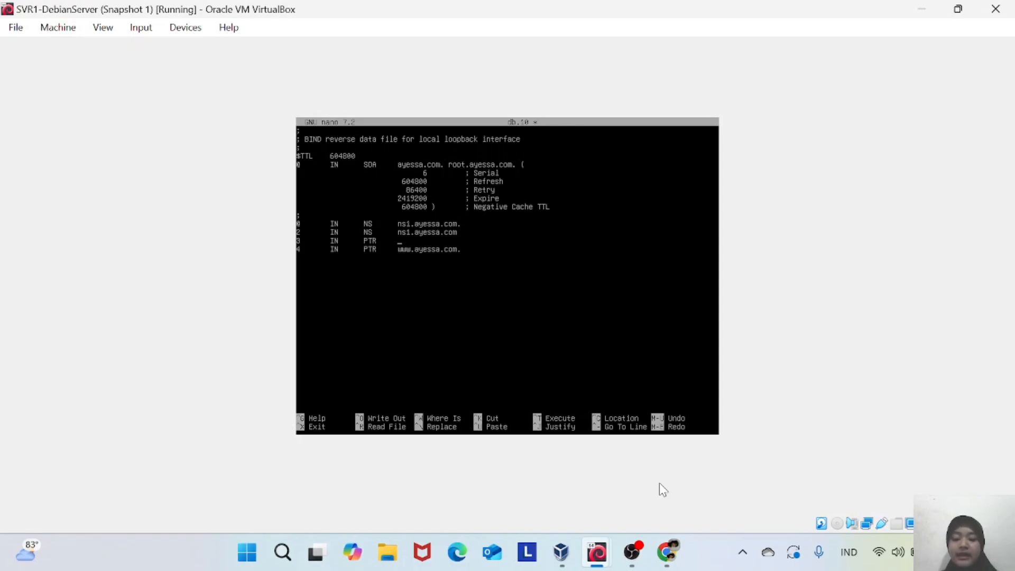
type("\tns2")
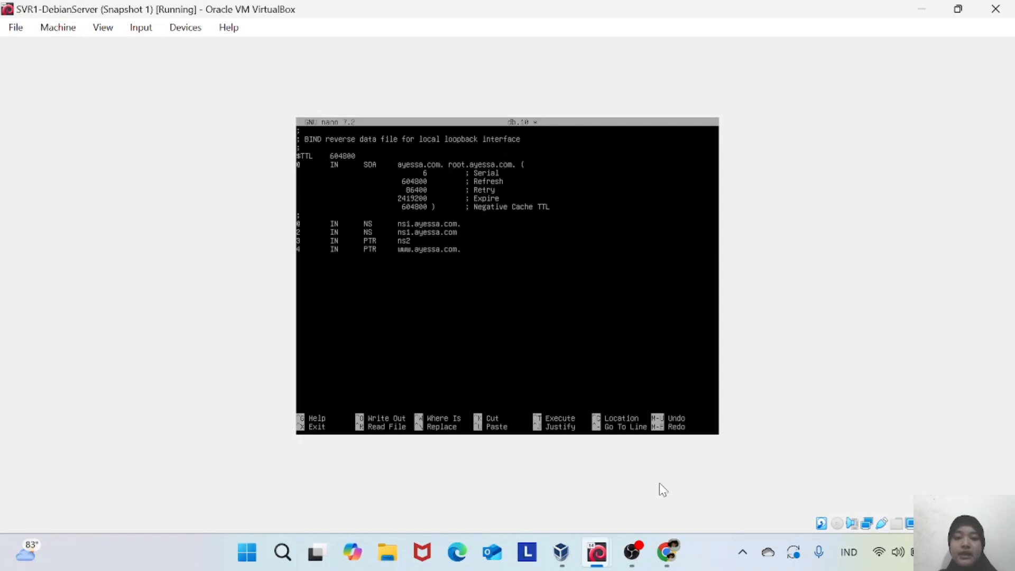
type(".ayes")
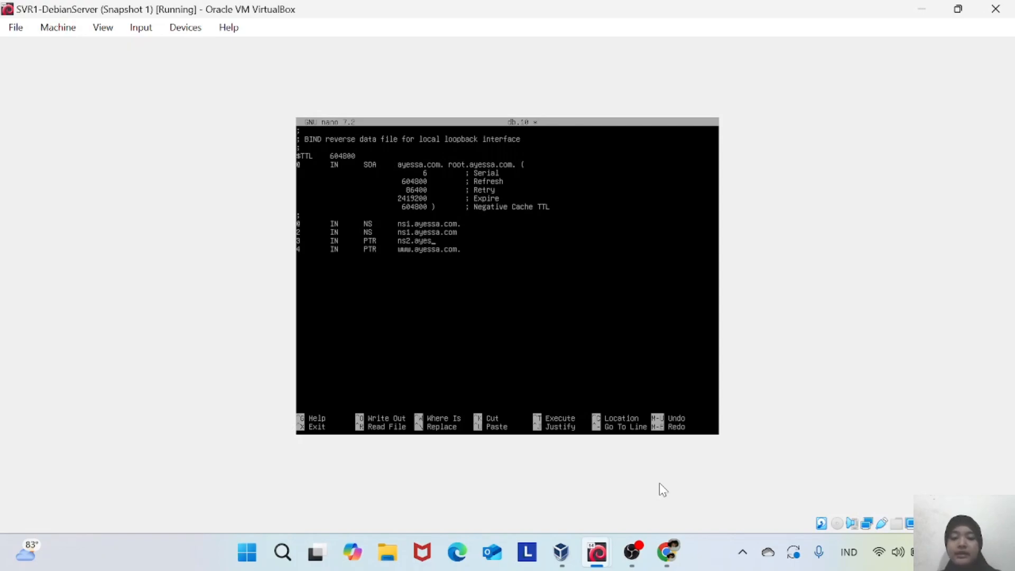
type("sa.com")
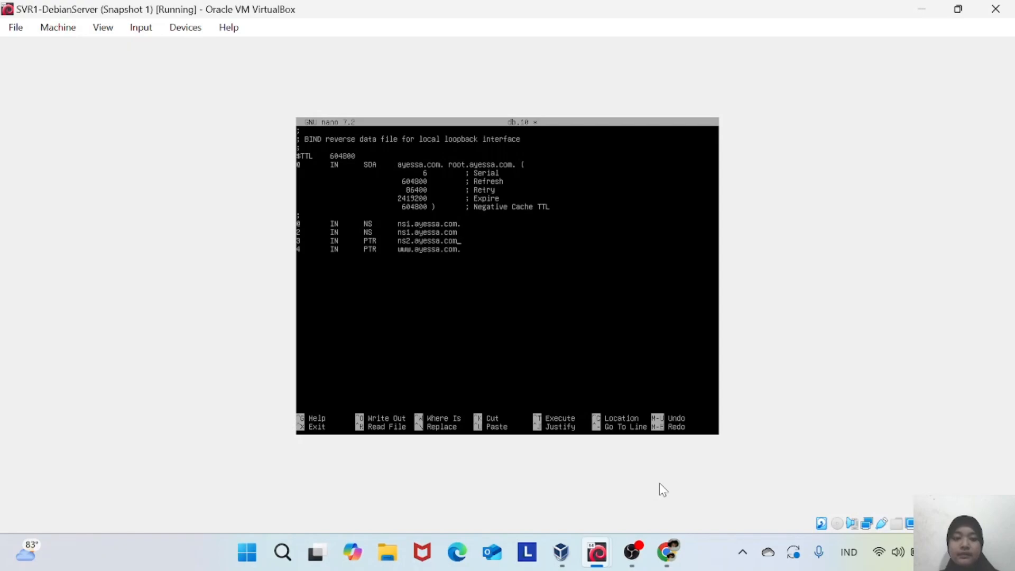
- End the host names in the "3" and "2" records with a dot, and save and close db.10
type(".")
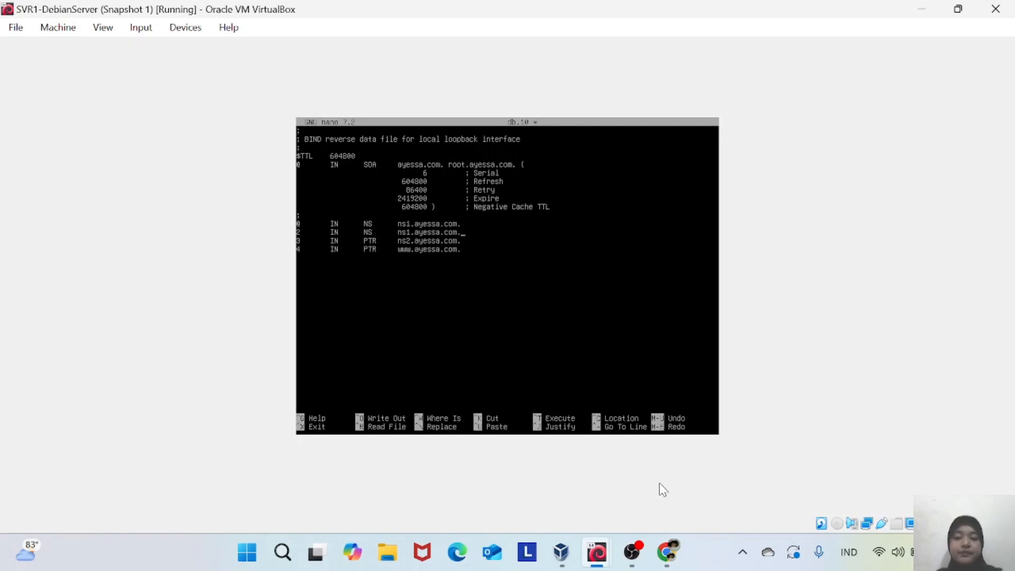
key("ctrl+s")
key("ctrl+x")
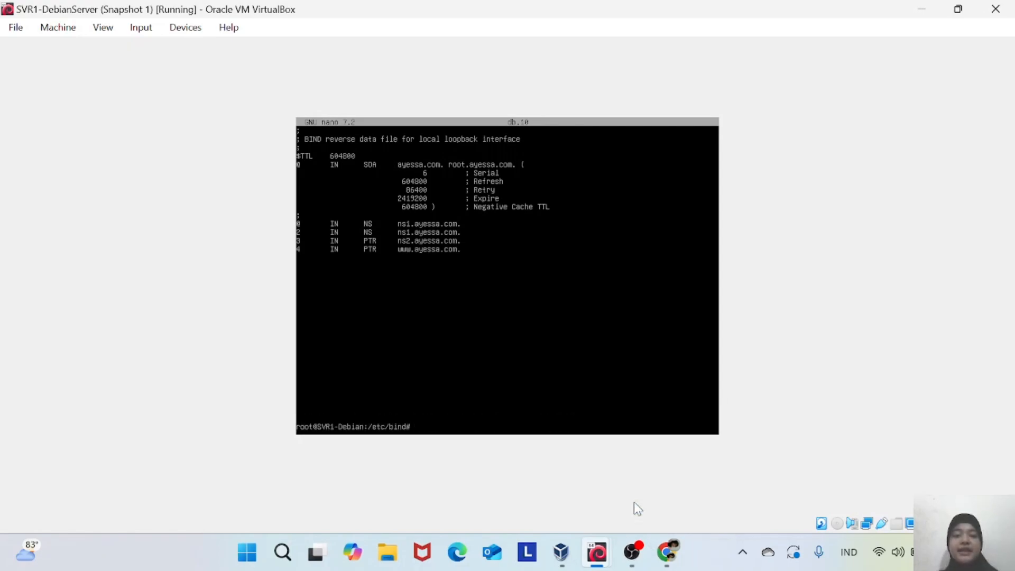
- Validate the forward zone ayessa.com against the file db.ayessa with named-checkzone
type("named")
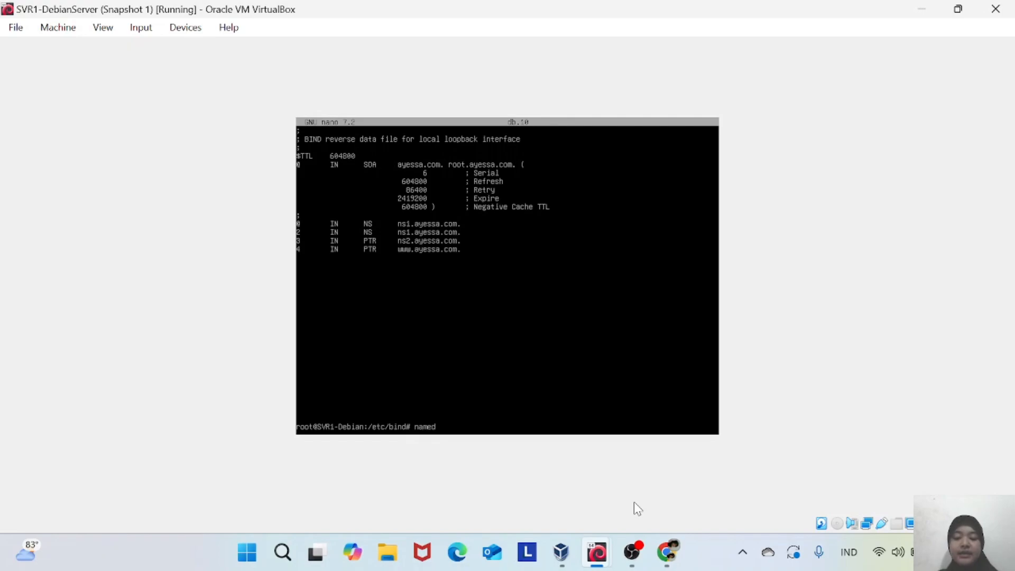
type("-chec")
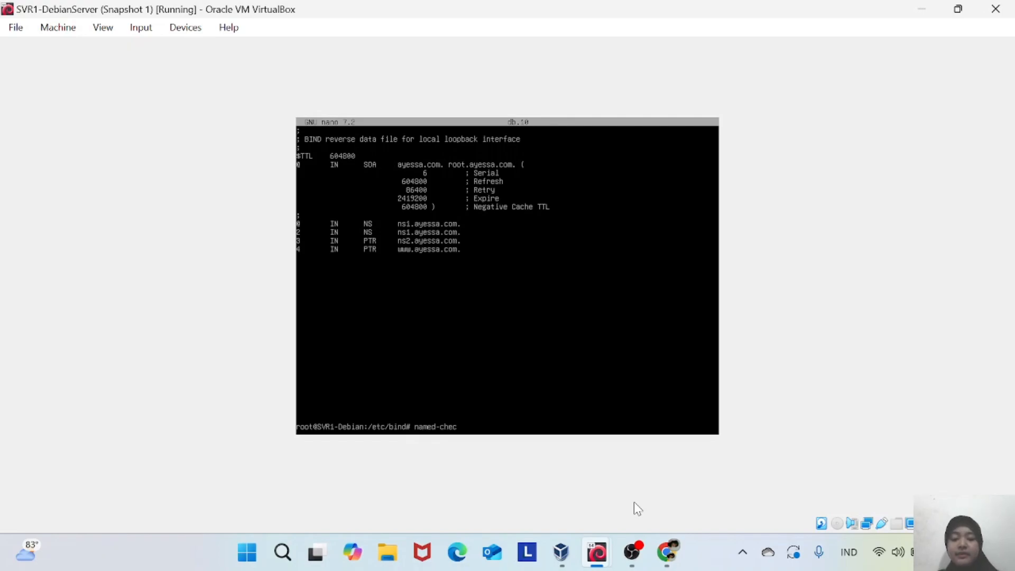
type("kzone")
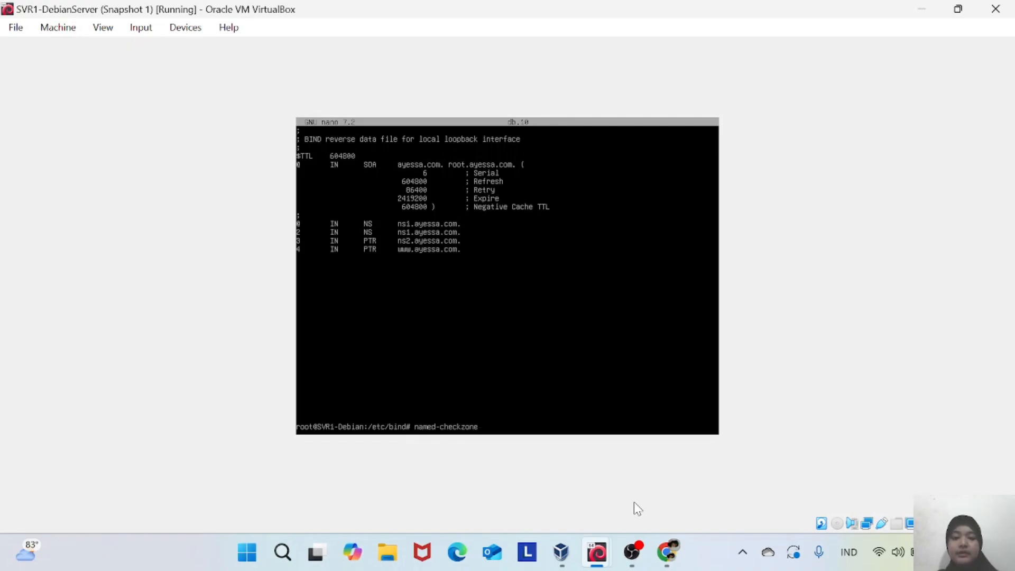
type(" ayessa")
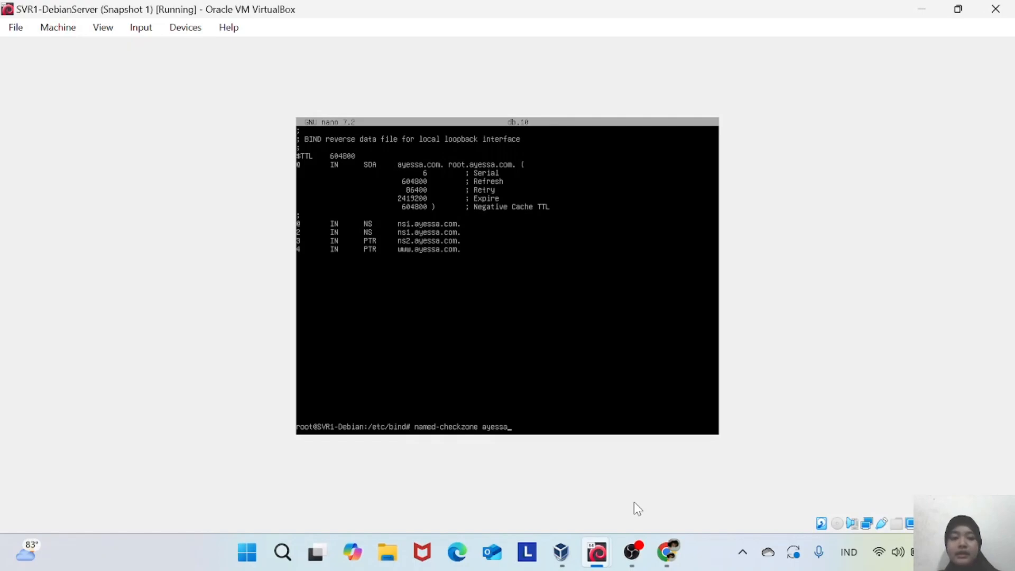
type(".c")
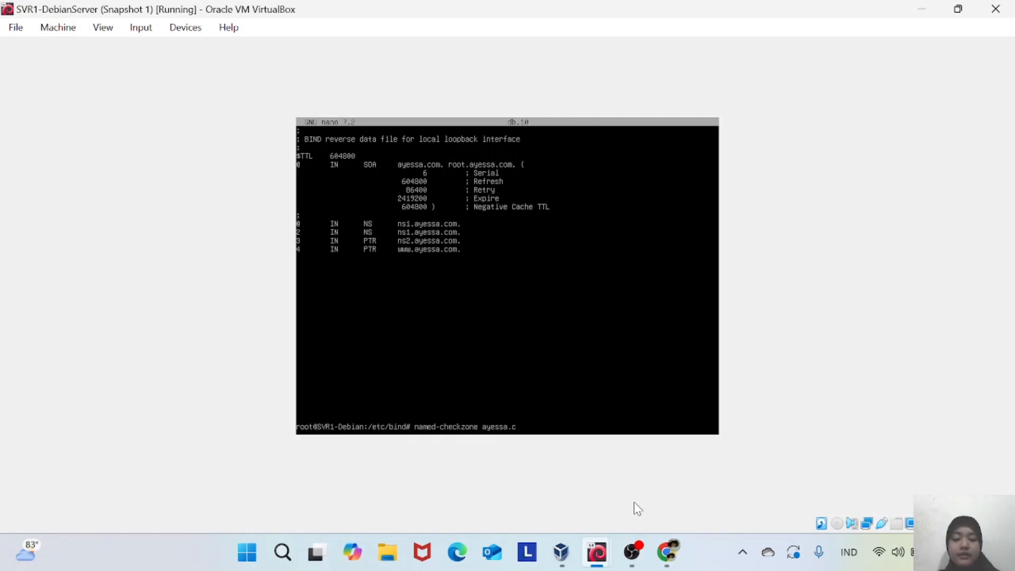
type("db.ayessa")
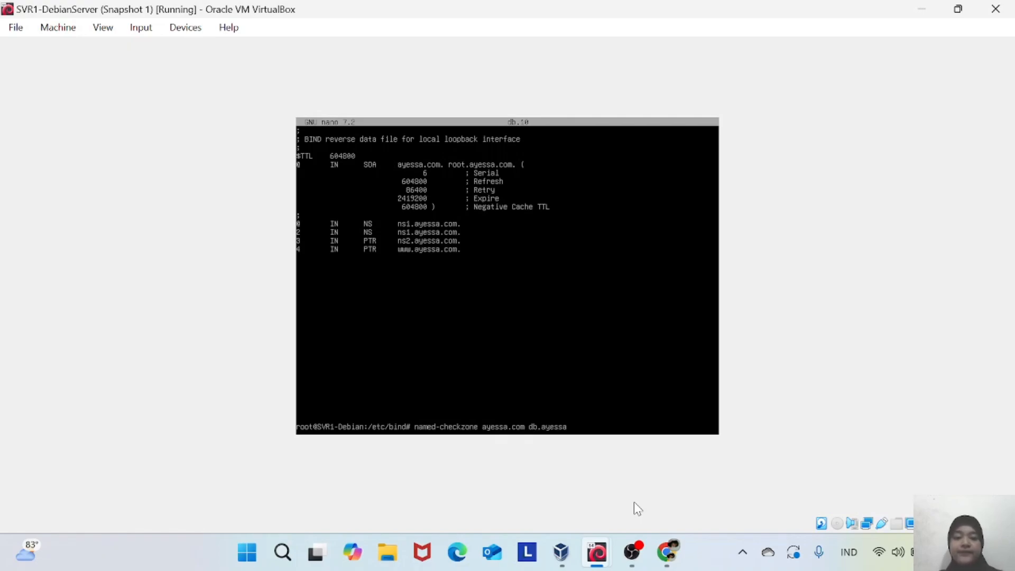
key("Return")
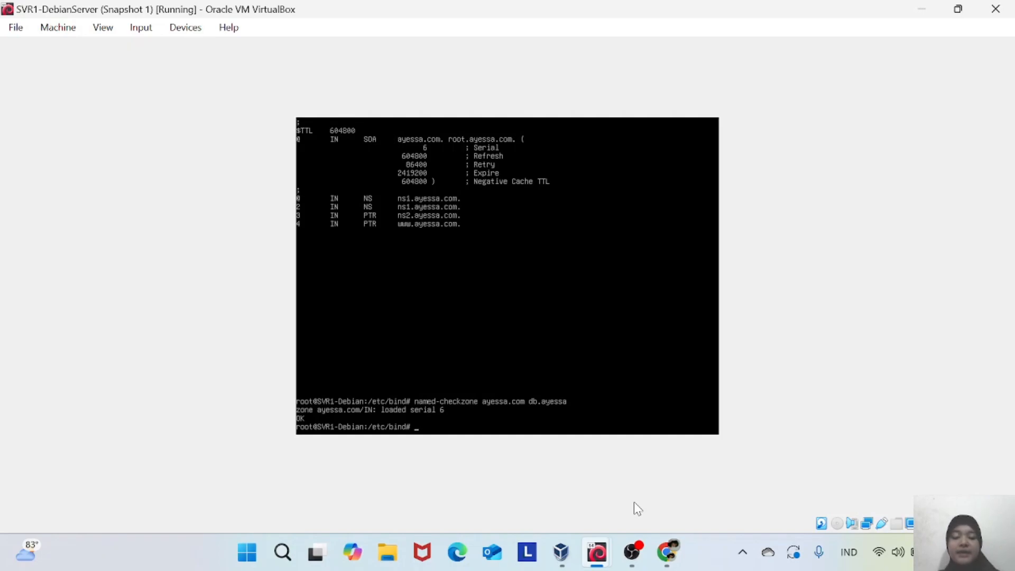
- Validate the reverse zone 10.10.10.in-addr.arpa against the file db.10 with named-checkzone
type("named-")
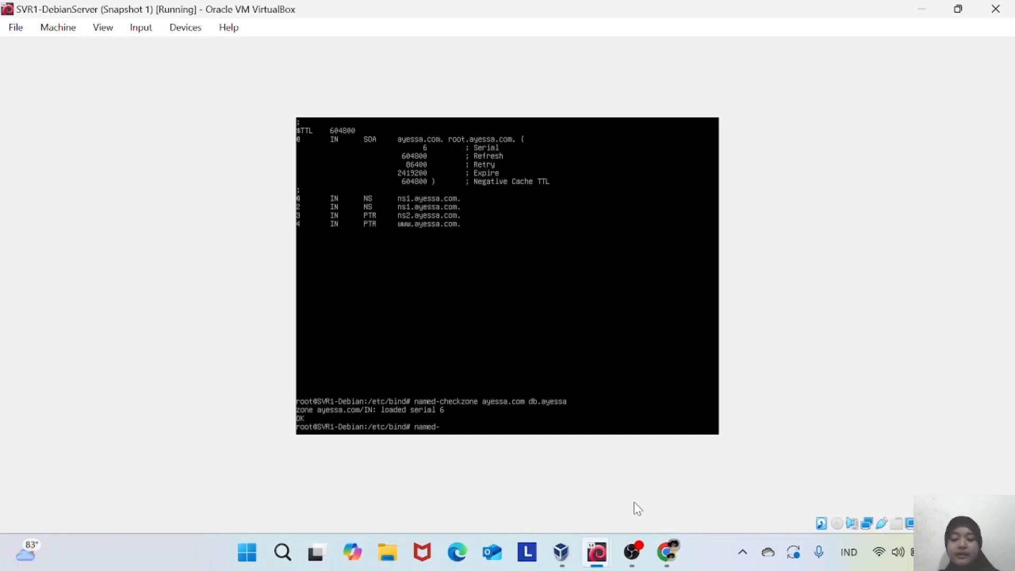
type("checkzone")
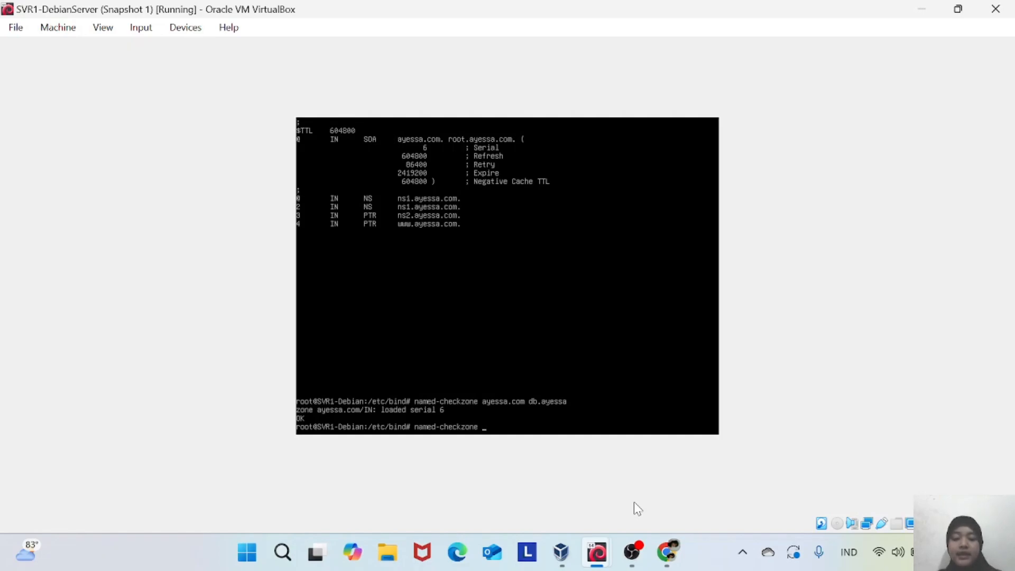
type(" 10.10.10")
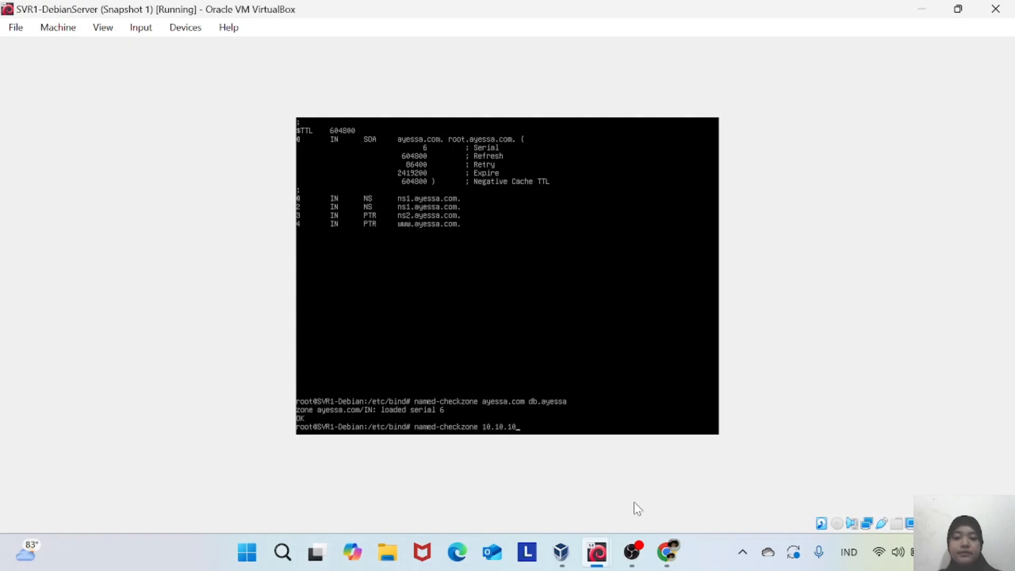
type(".i")
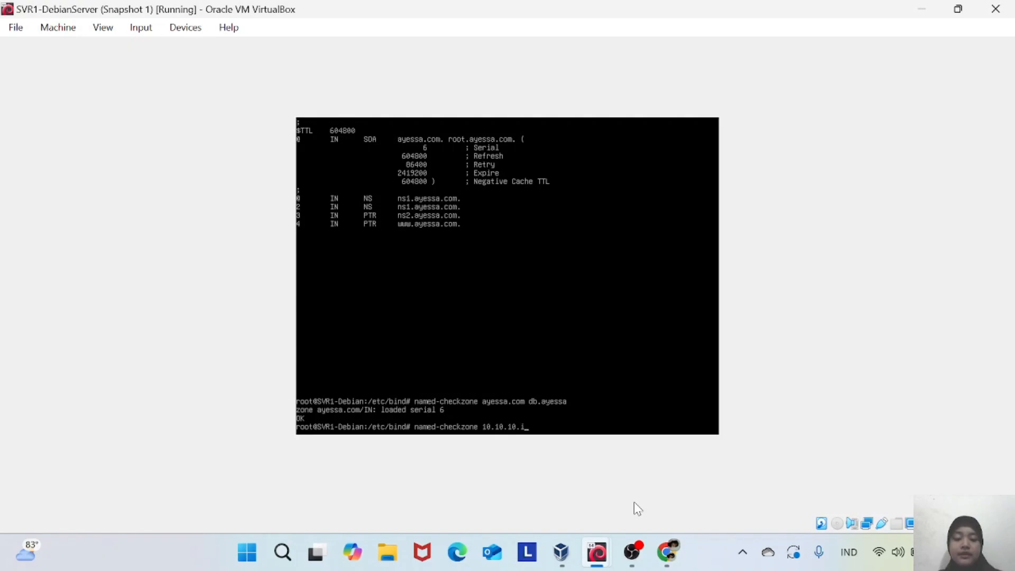
type("n-addr")
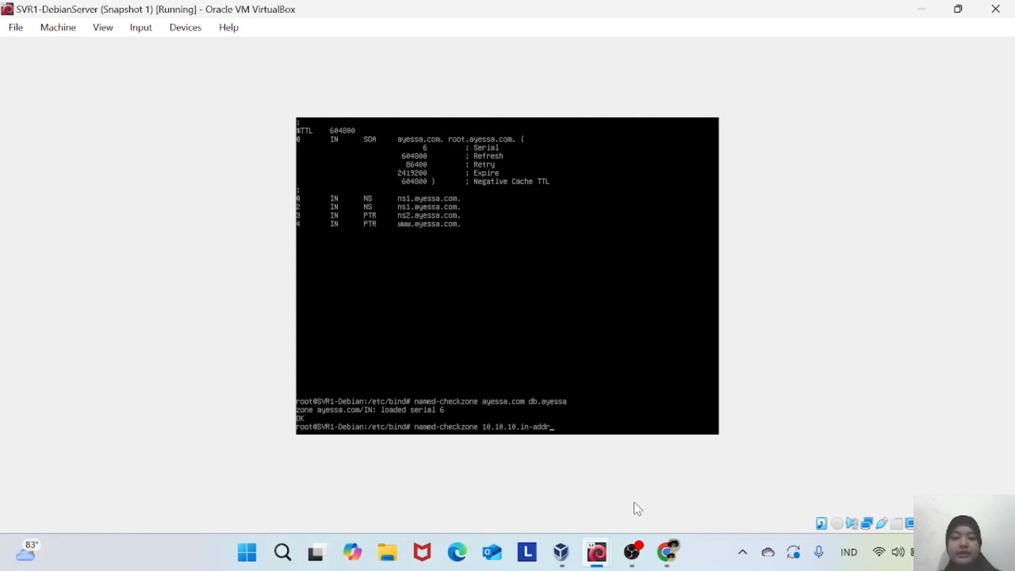
type(".arpa db")
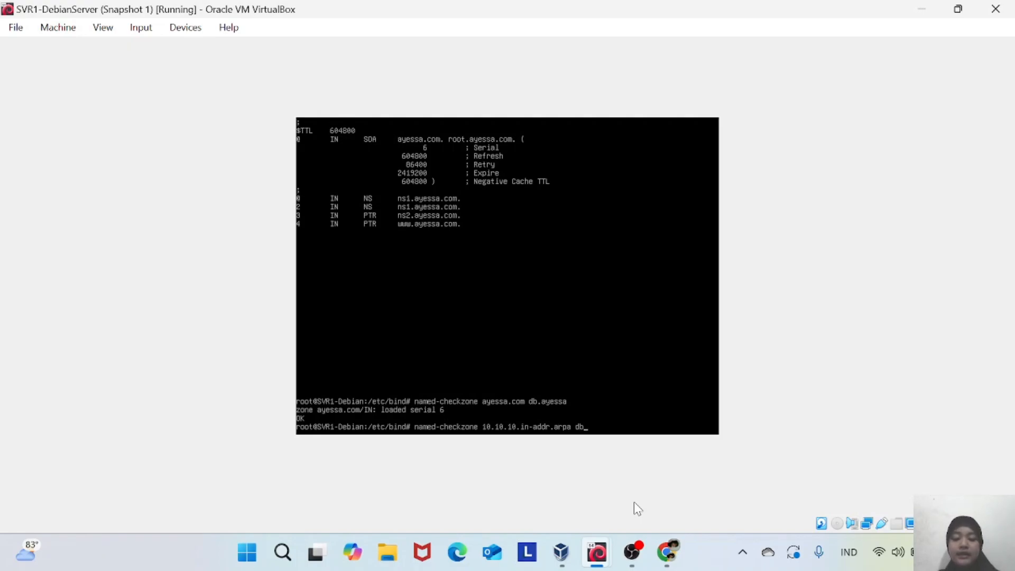
type(".10")
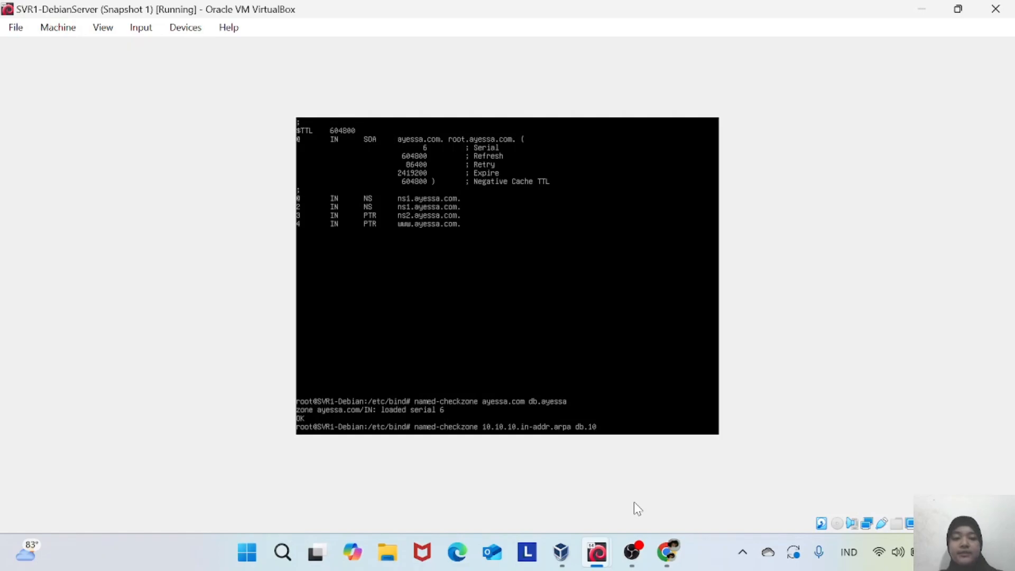
key("Return")
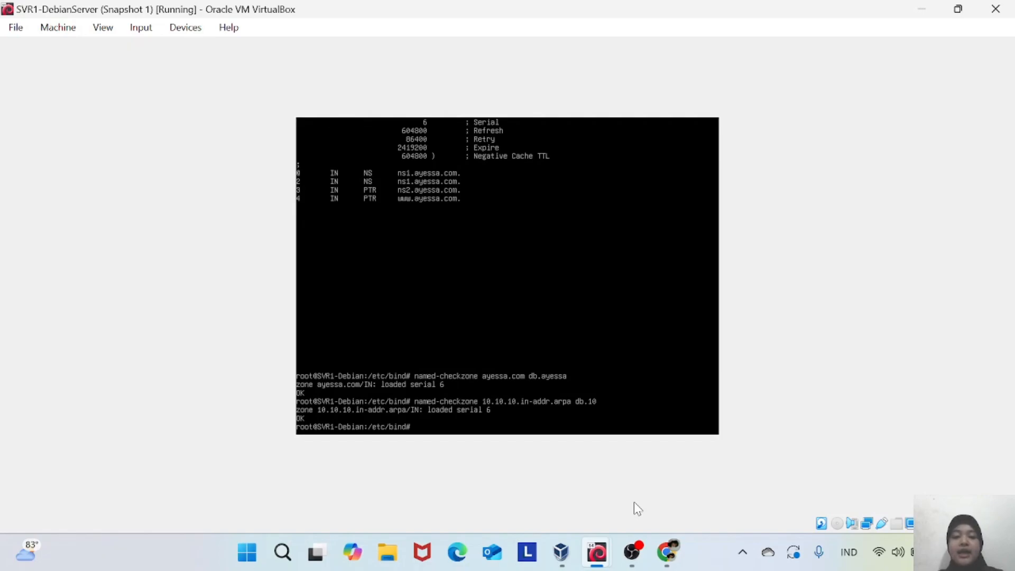
- Restart the bind9 service on the Debian server with systemctl
type("syste")
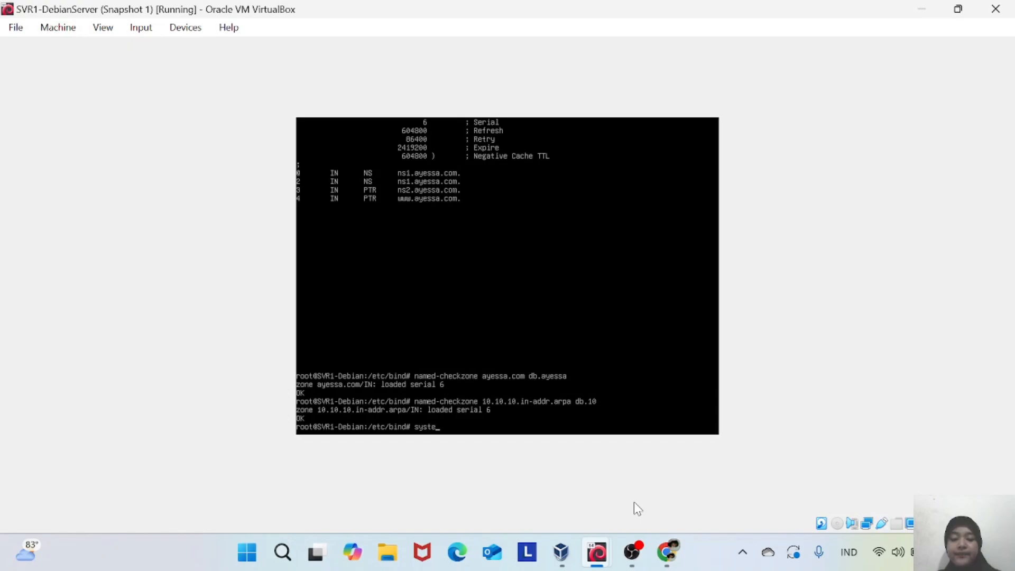
type("mctl restart")
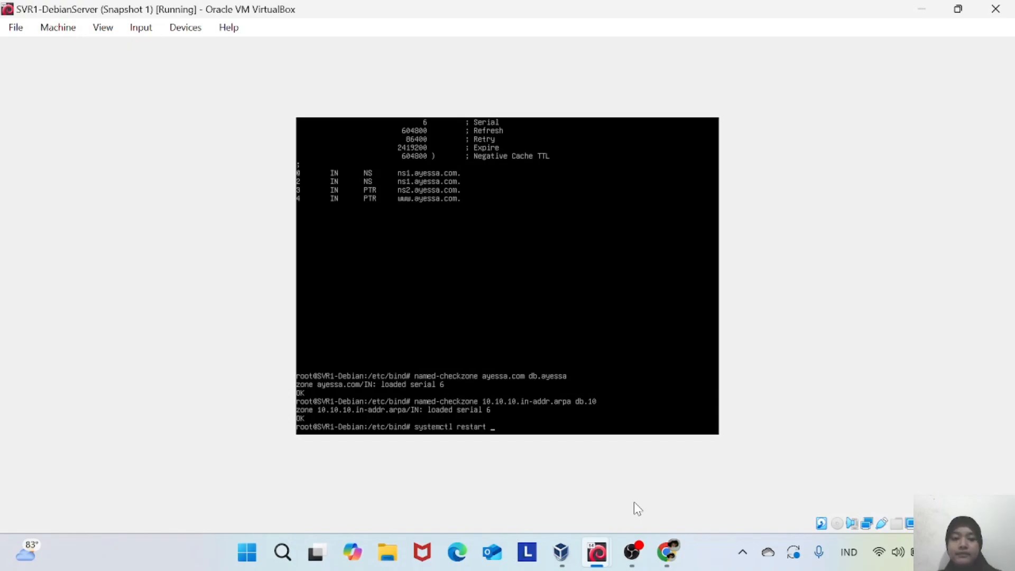
type(" bind9")
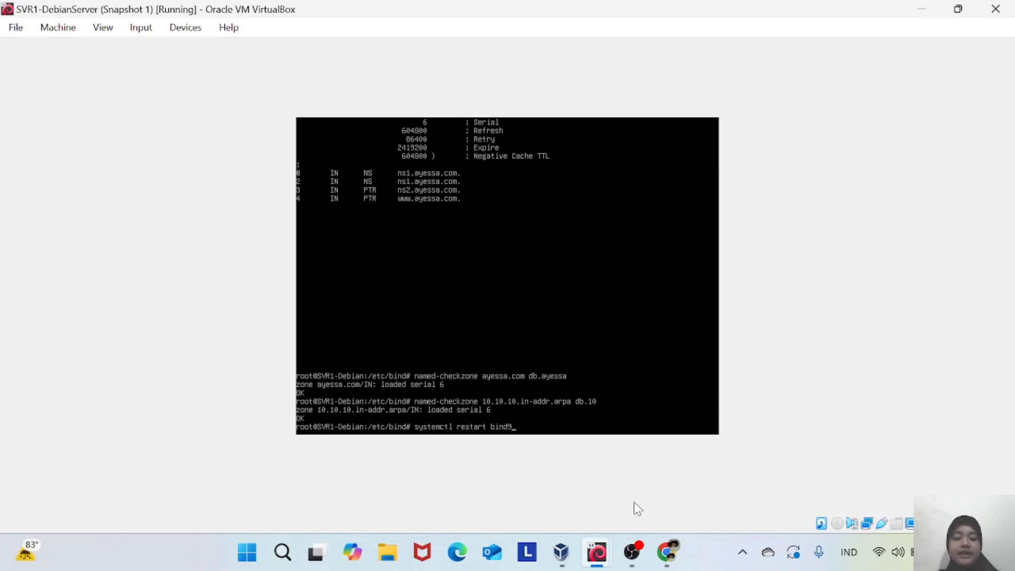
key("Return")
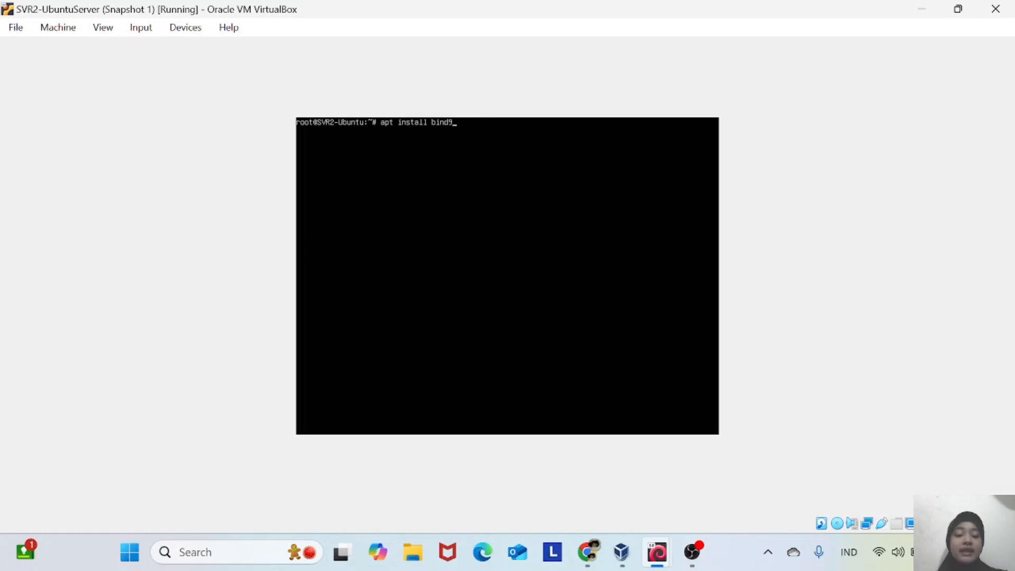
- On the SVR2-Ubuntu server, install the bind9 package with apt and change to the /etc/bind directory
key("Return")
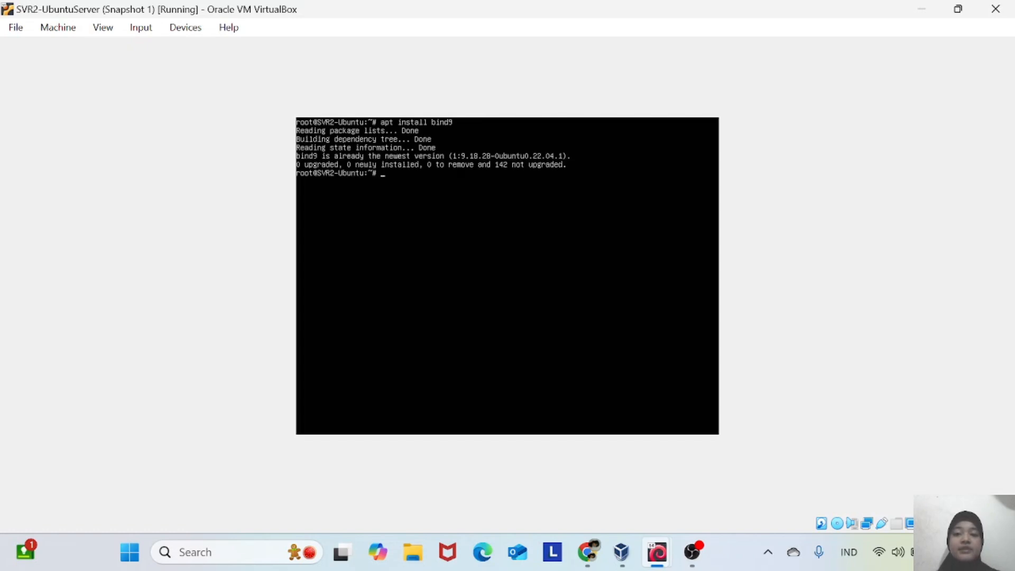
type("cd")
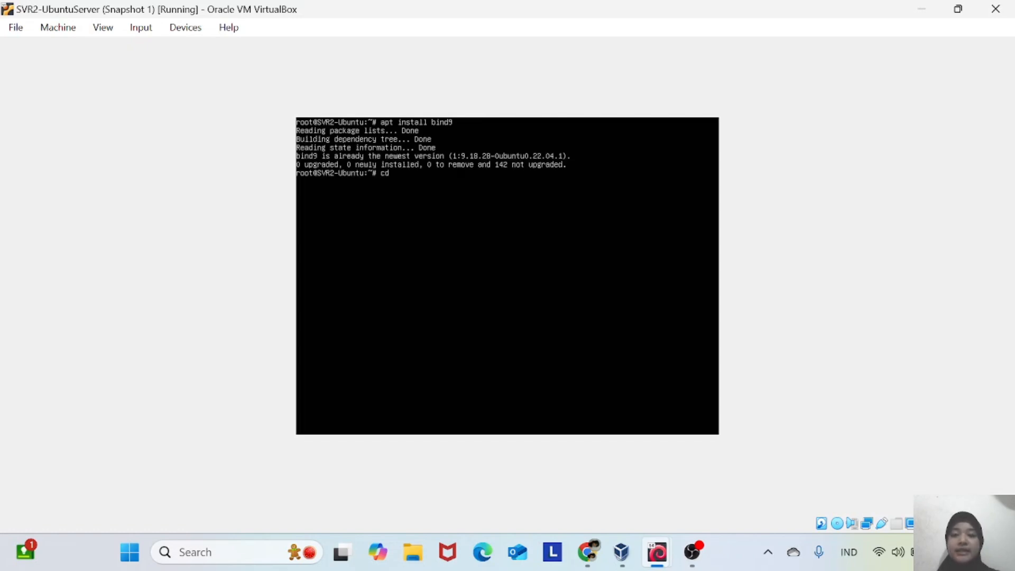
type(" /et")
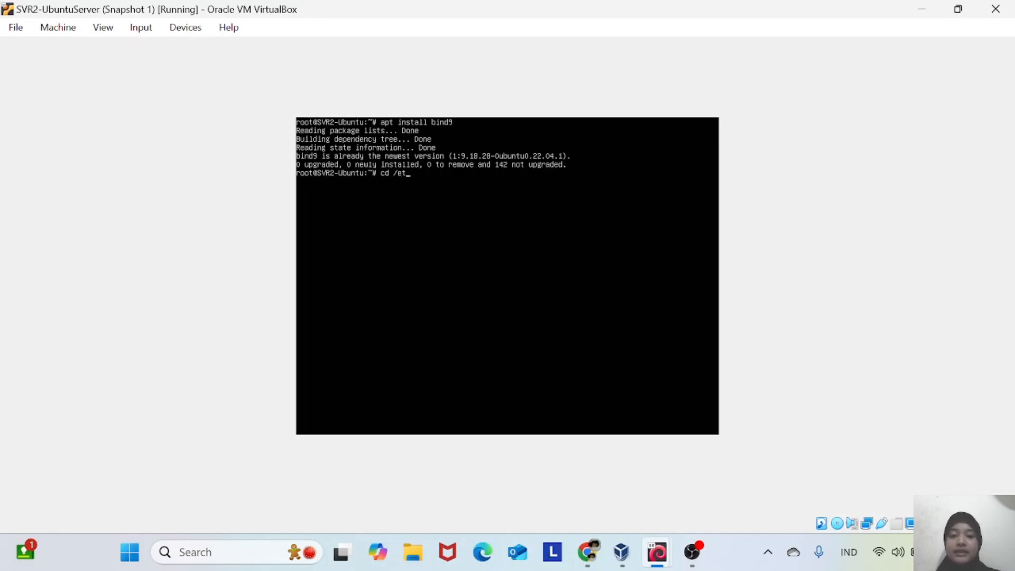
type("c/bi")
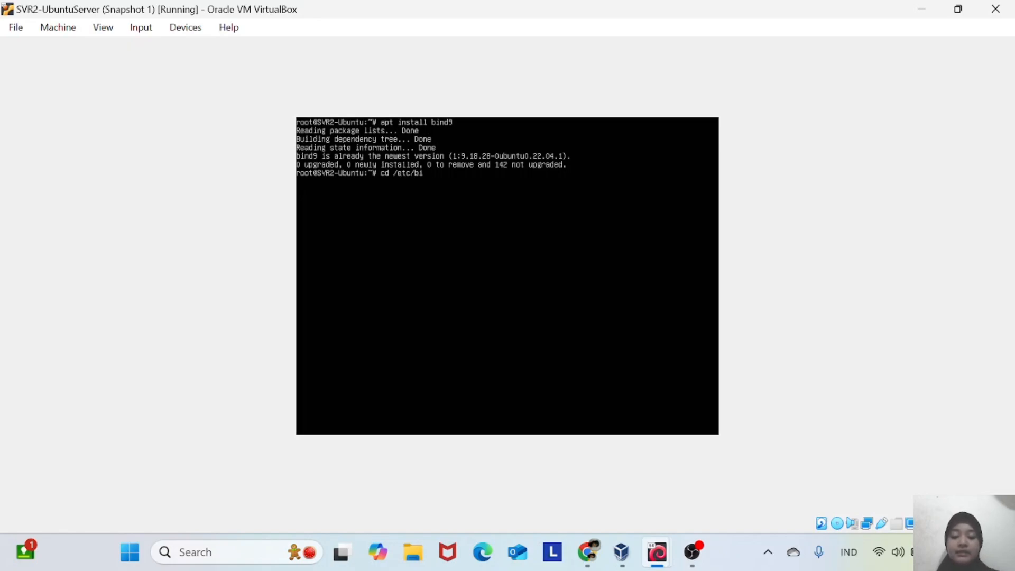
type("nd")
key("Return")
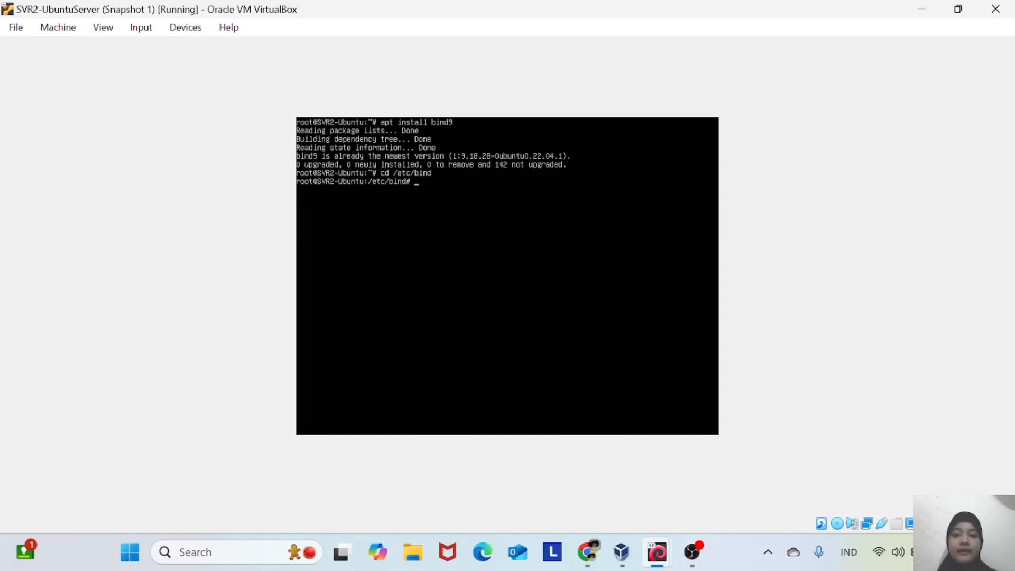
- List the files in /etc/bind and open named.conf.local in nano
type("ls")
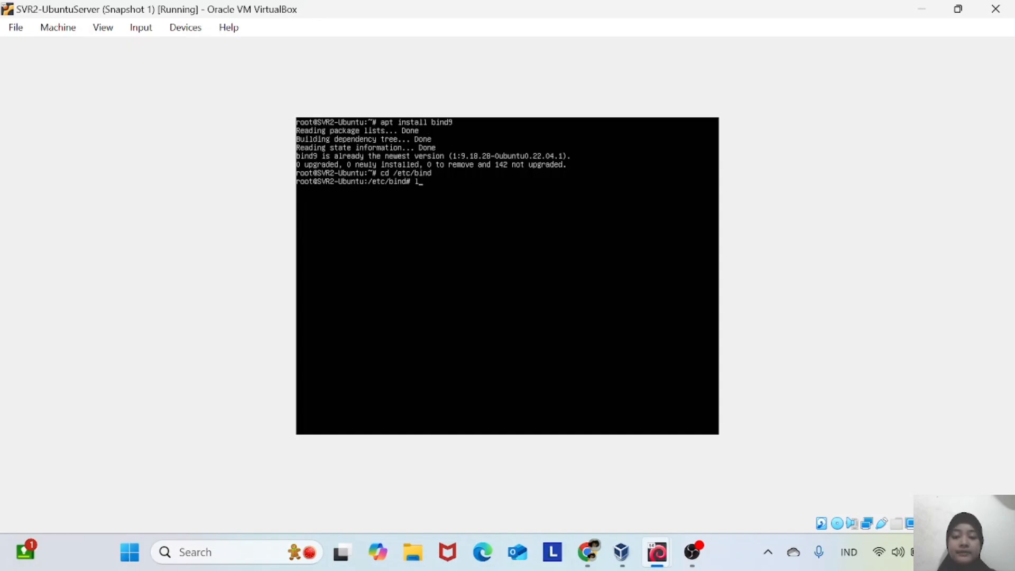
key("Return")
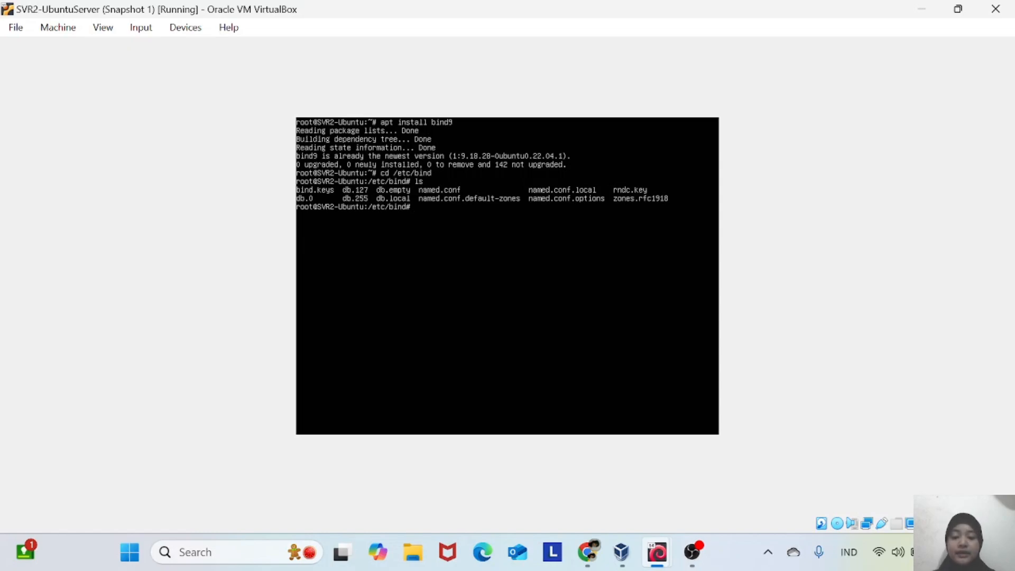
type("nano")
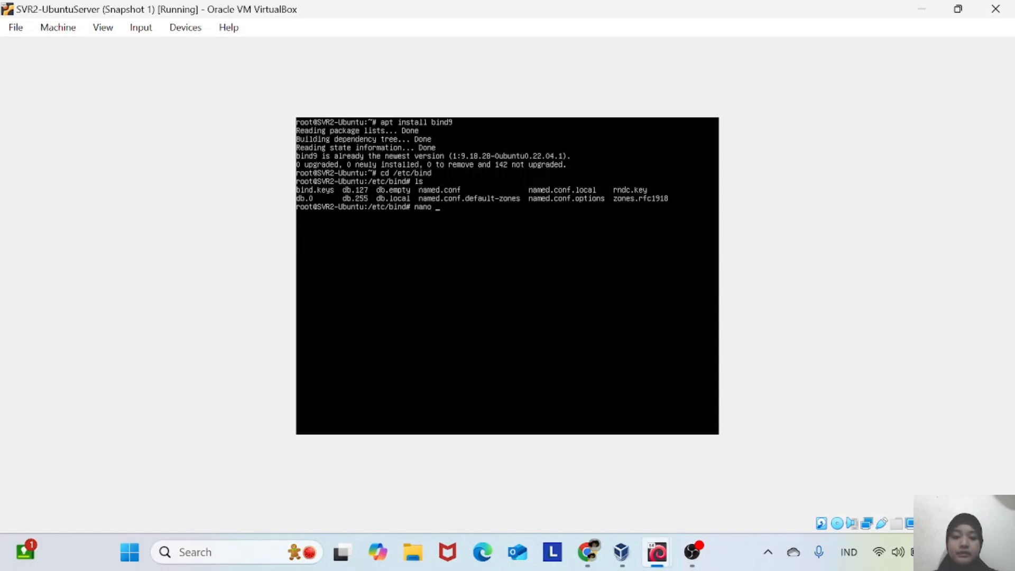
type(" named.conf")
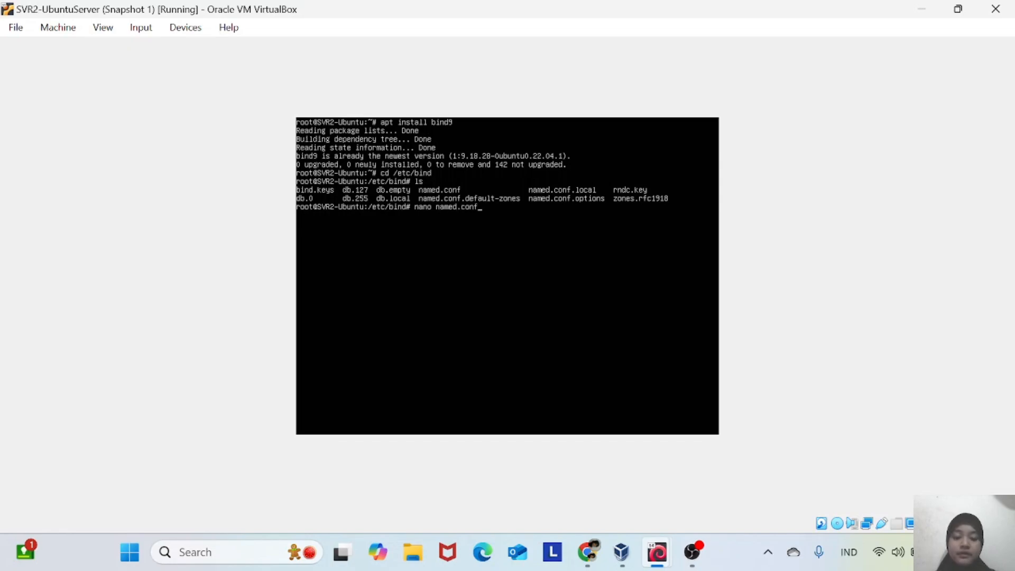
type(".local")
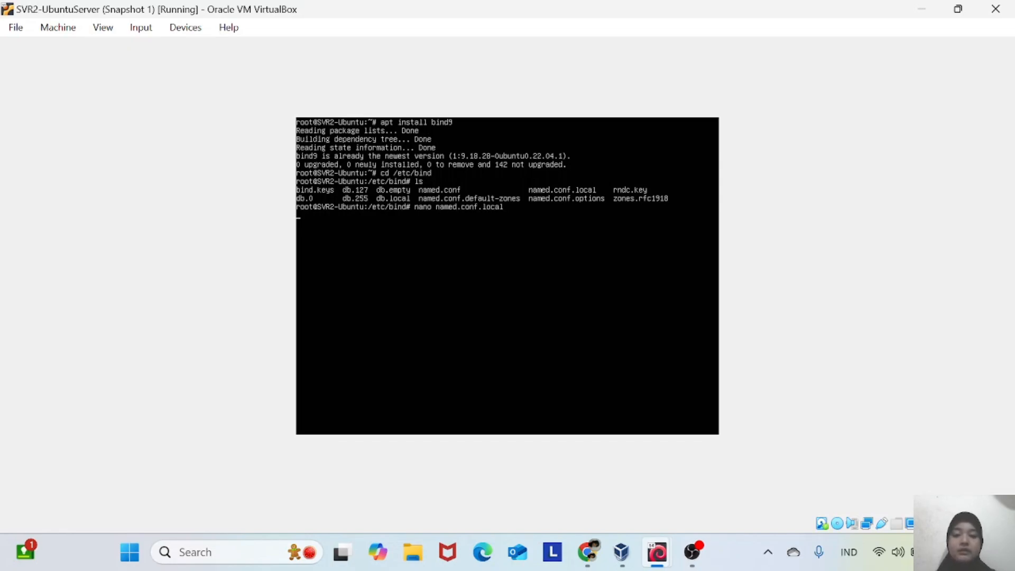
key("Return")
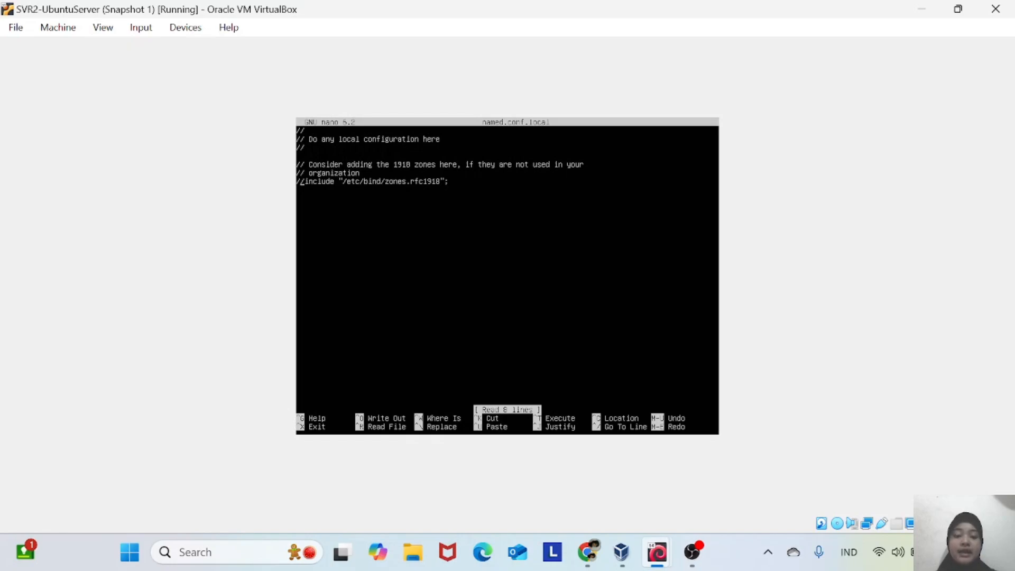
- Below the commented include line in named.conf.local, start a zone block with the line: zone "ayessa.com" {
key("Down")
key("BackSpace")
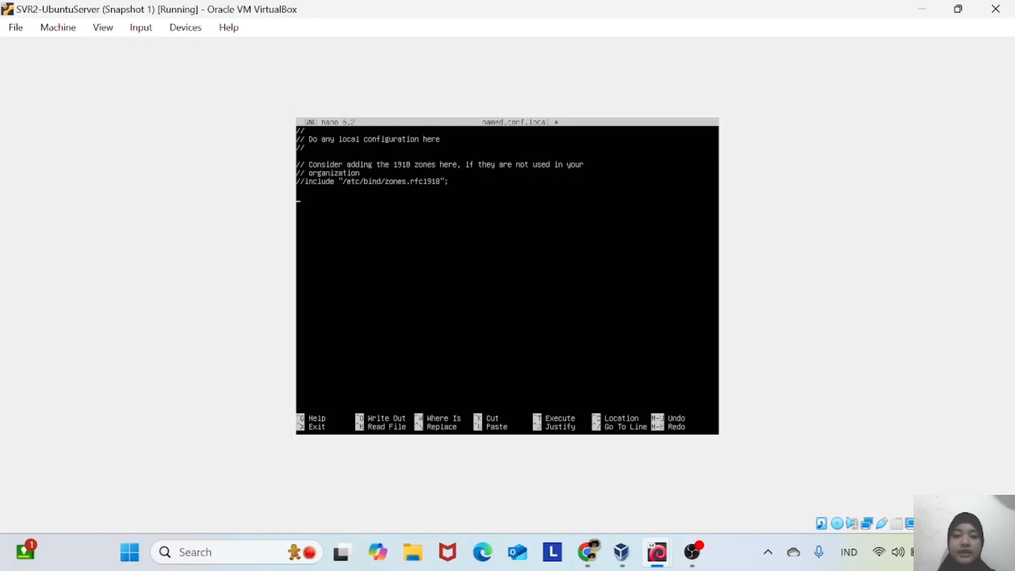
type("zone")
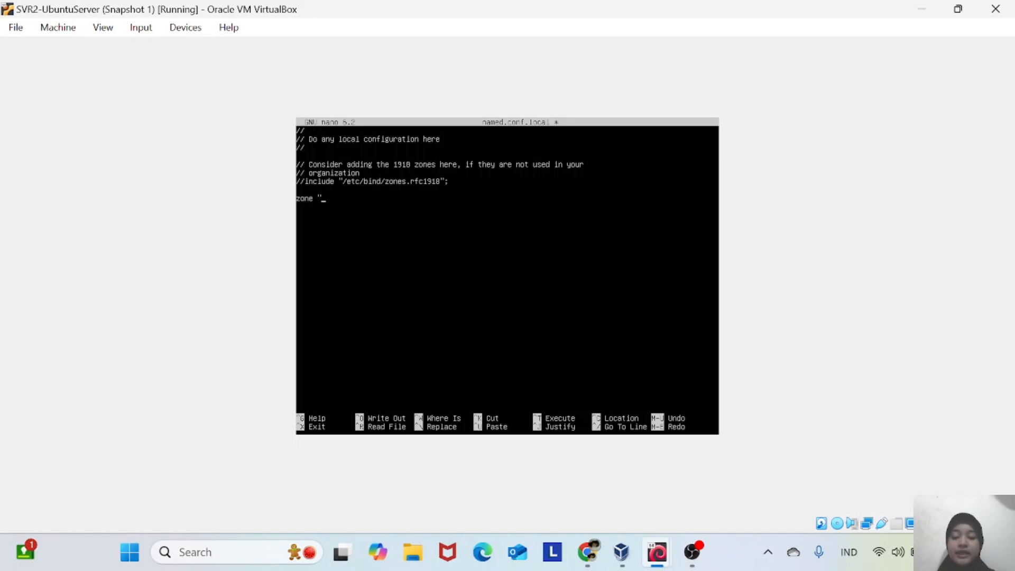
type(" \"ayess")
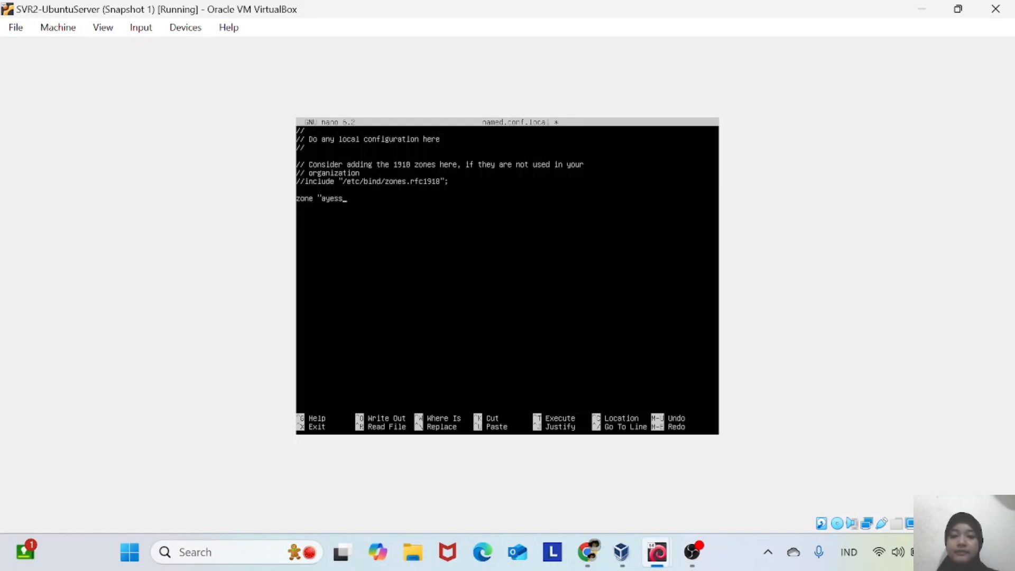
type("a.coom")
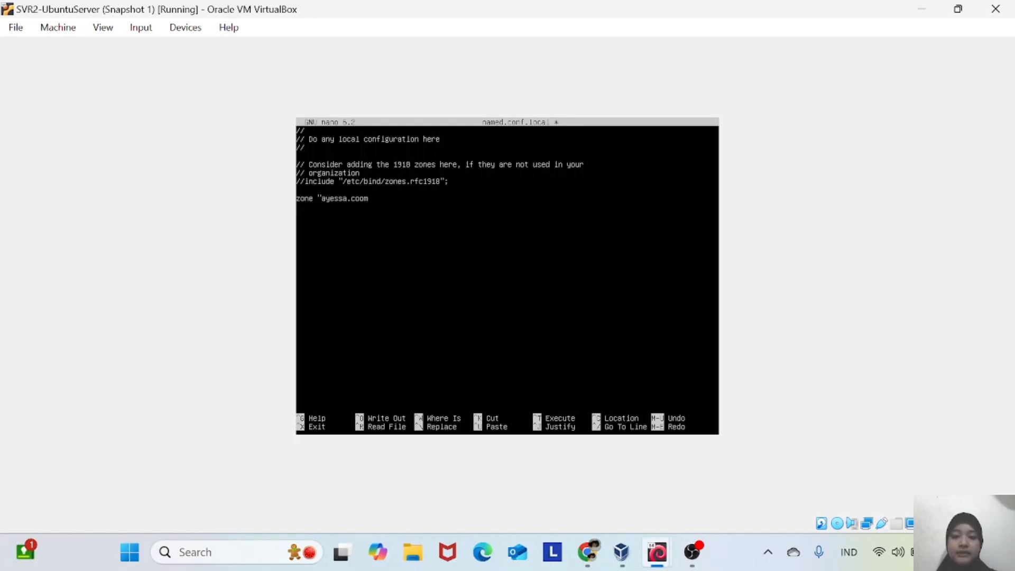
key("BackSpace")
key("BackSpace")
type("m\" {")
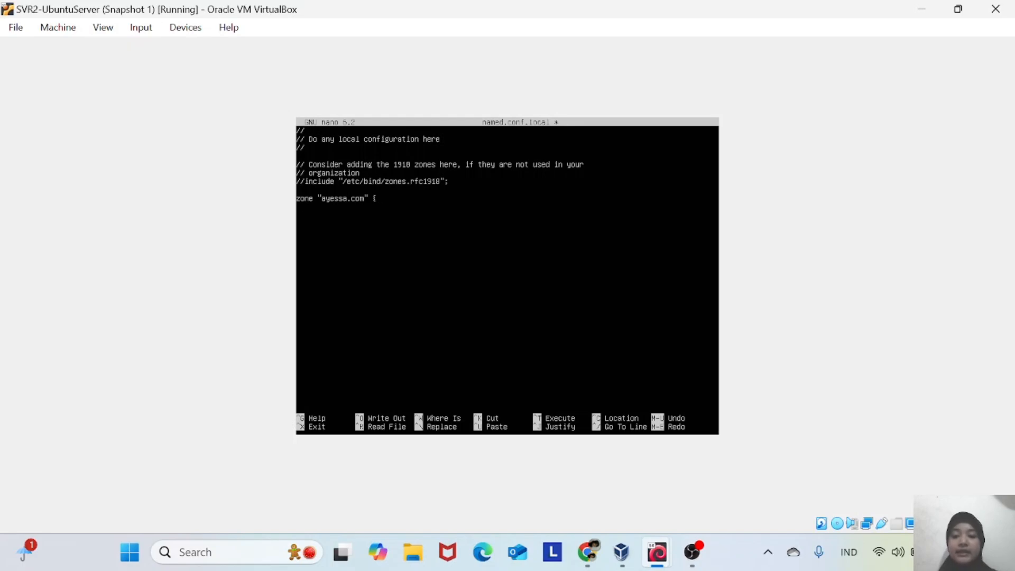
- Add an indented "type slave;" line inside the ayessa.com zone block
key("Return")
key("Tab")
type("t")
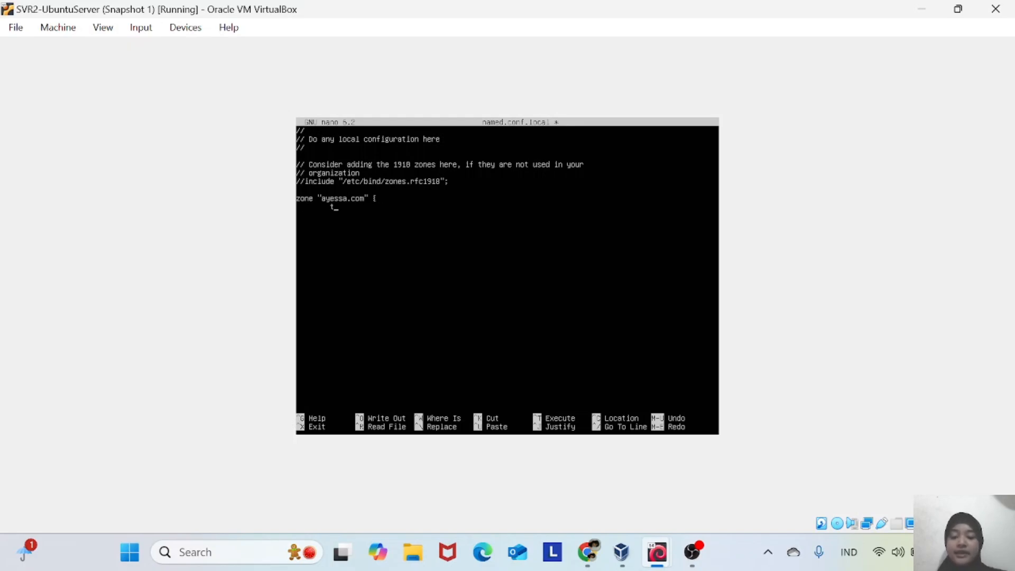
type("ype")
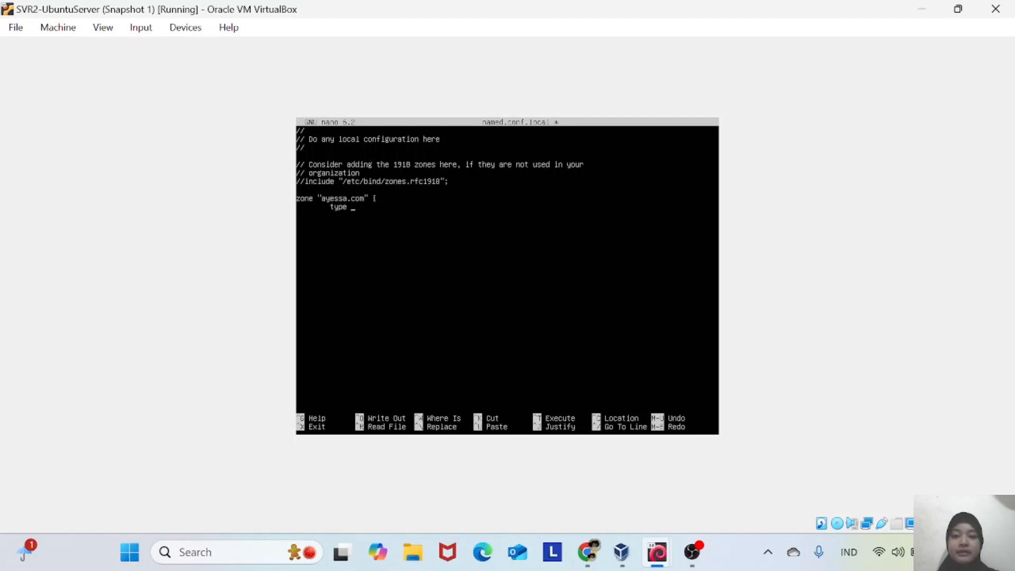
type(" slave;")
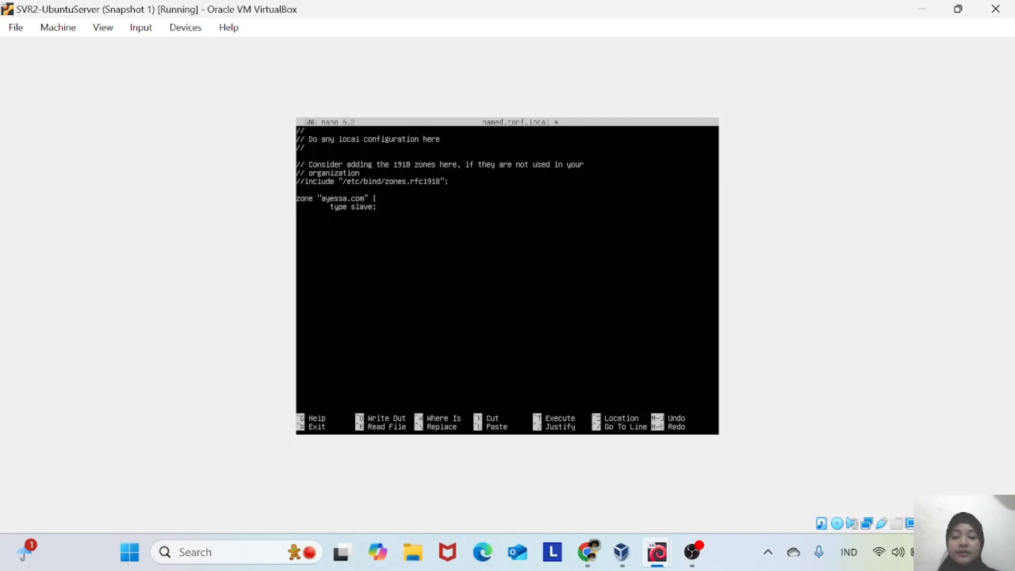
- Add an indented file line naming 'db.ayessa' in double quotes, ended by a semicolon, below the type line in the ayessa.com zone block
key("Return")
key("Tab")
type("file")
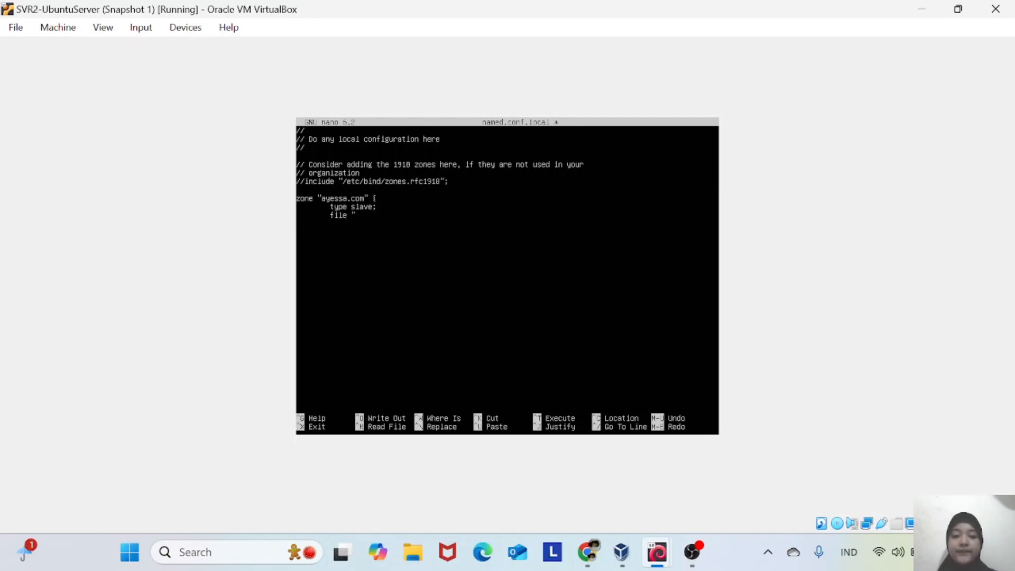
type(" \"db.a")
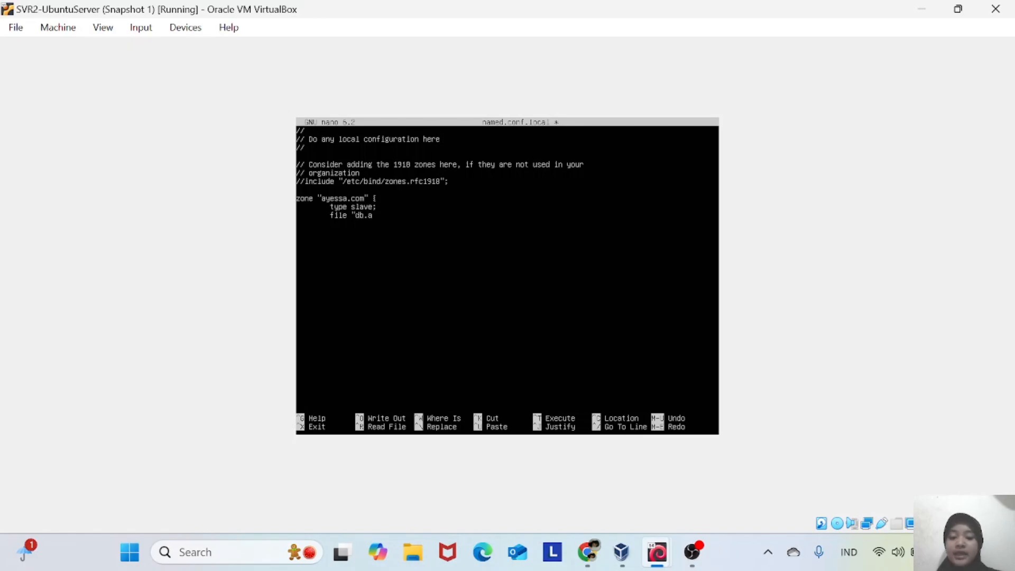
type("yessa")
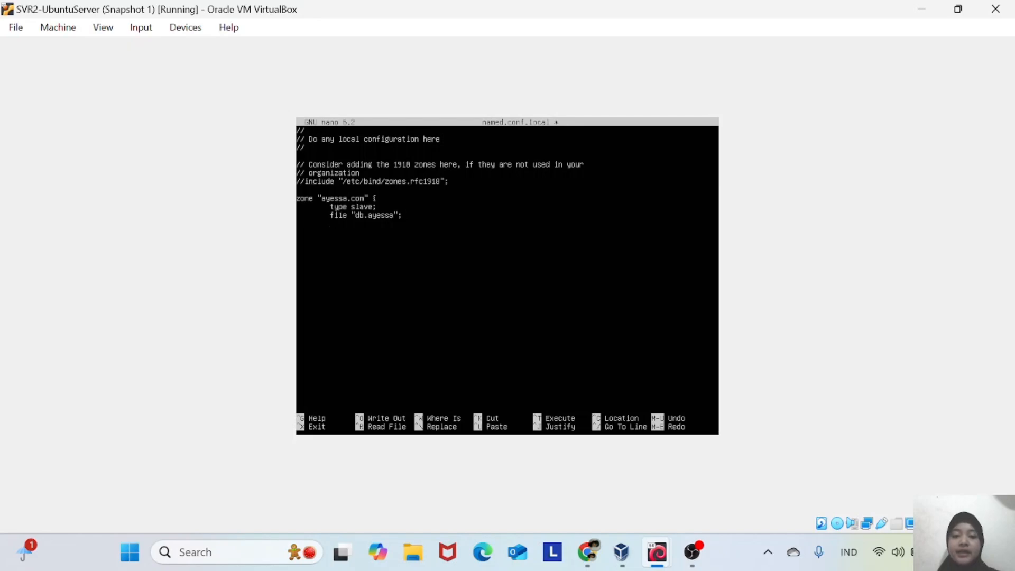
- Add a masters line with 10.10.10.2 to the ayessa.com zone and close the block with a brace and semicolon
type("masters {")
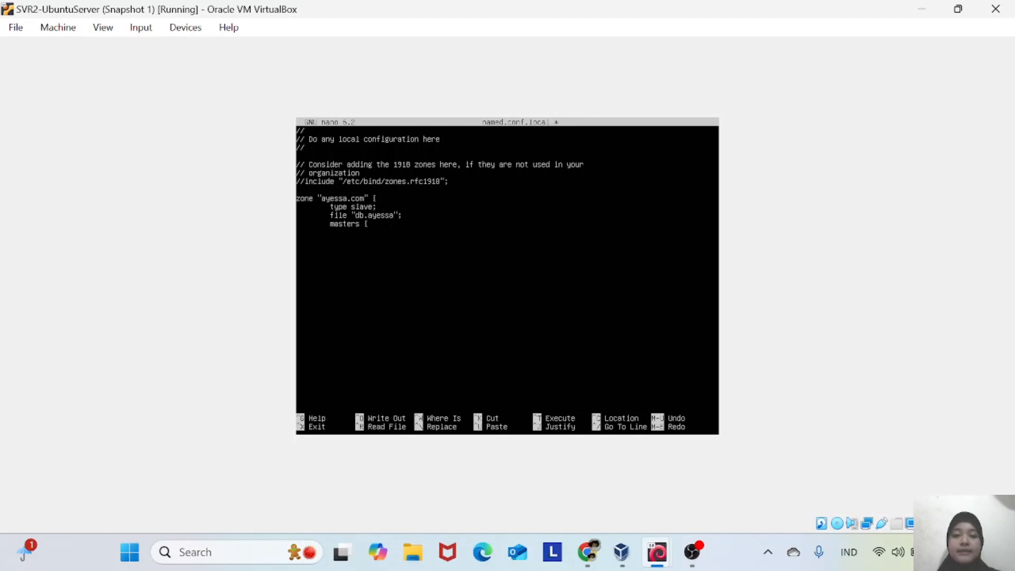
type("10.10.10.2;")
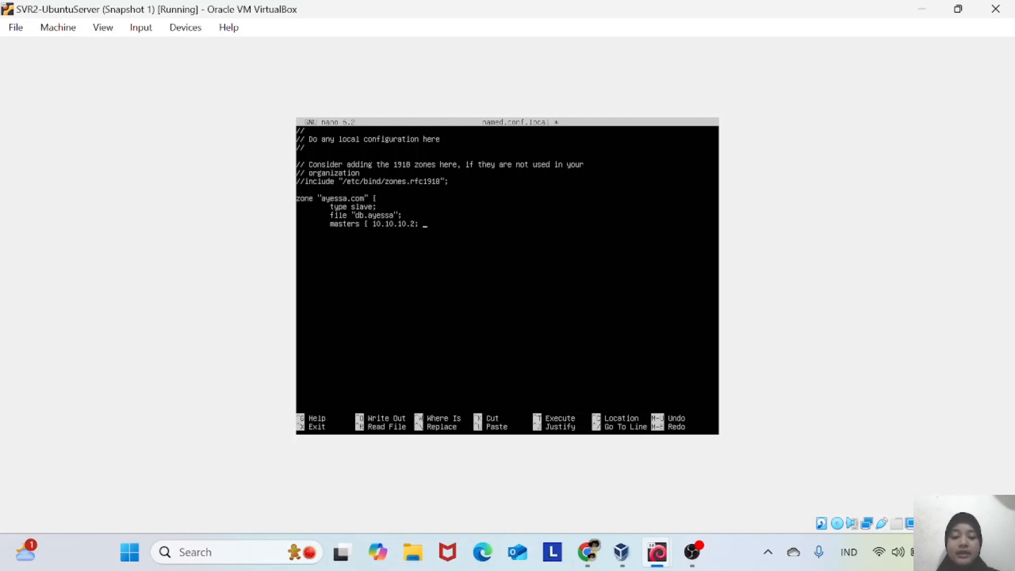
type(" }")
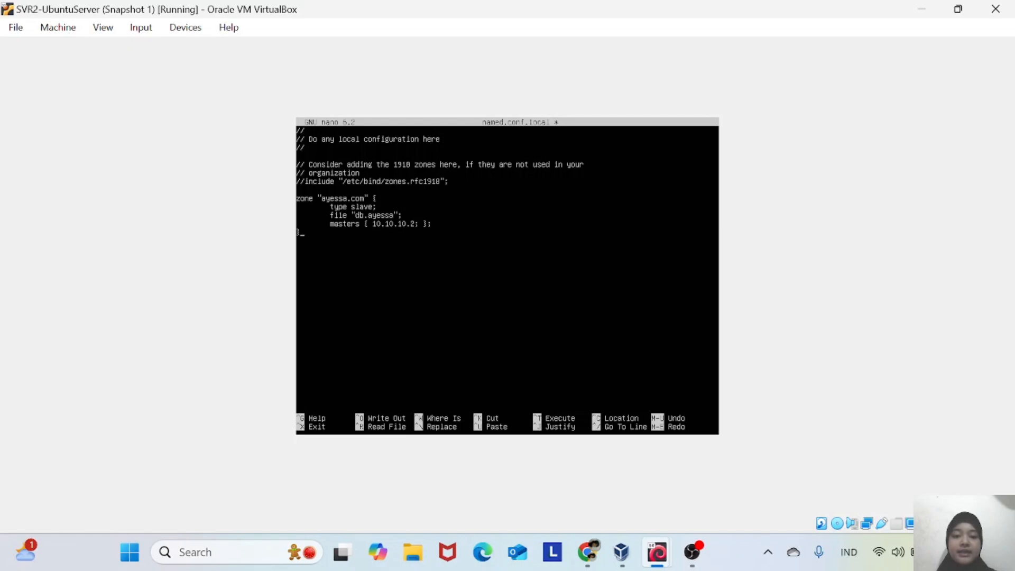
type(";")
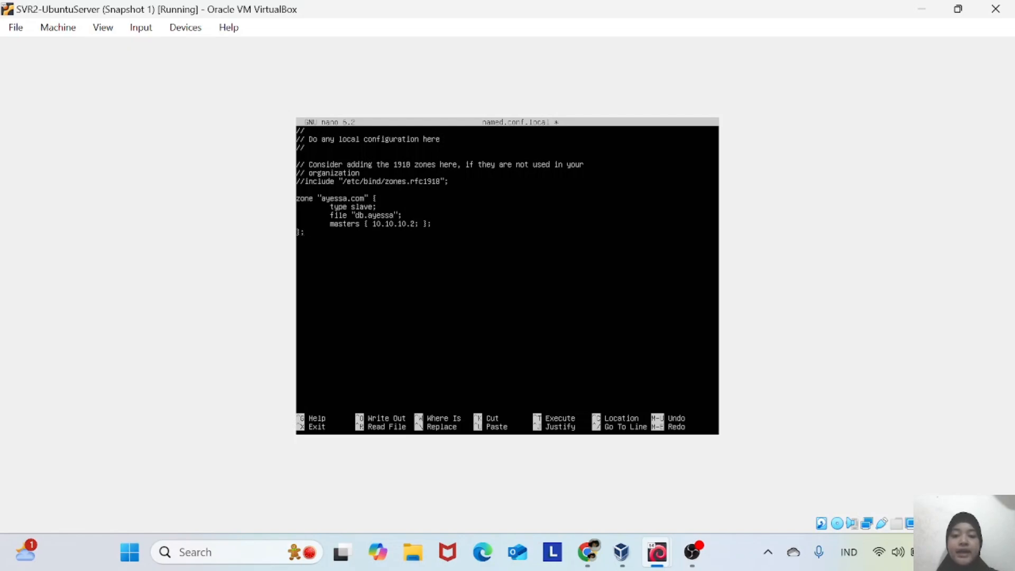
- Below the ayessa.com block, start a zone block for 10.10.10.in-addr.arpa with type slave and file db.10
type("zone")
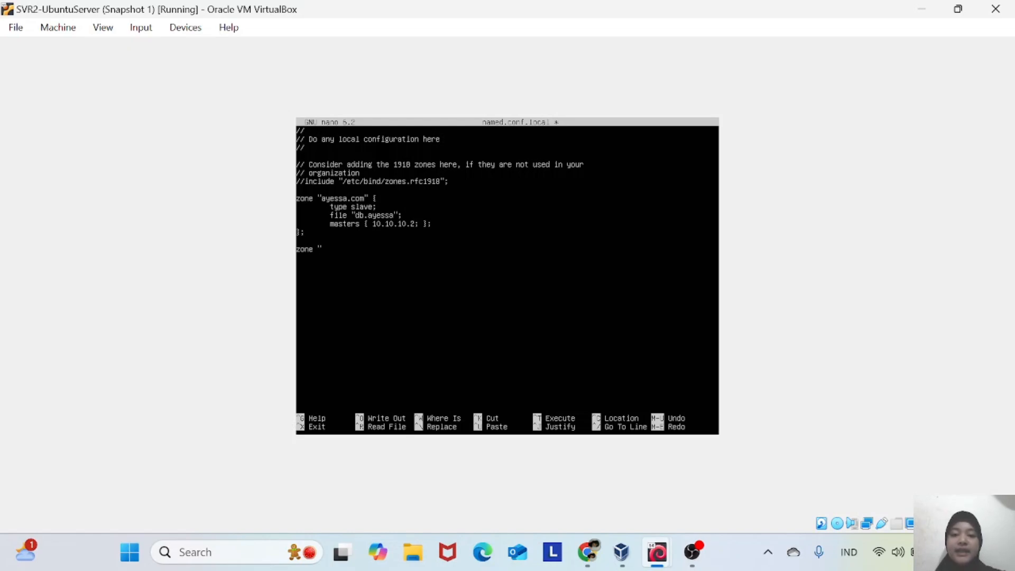
type(" \"10.10.10.in-add")
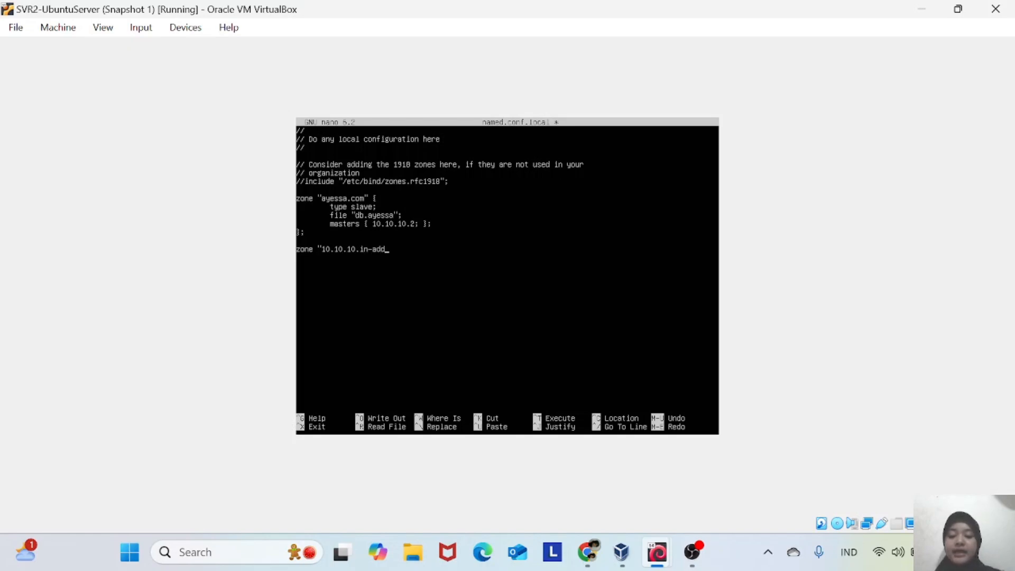
type("r.arpa\" {")
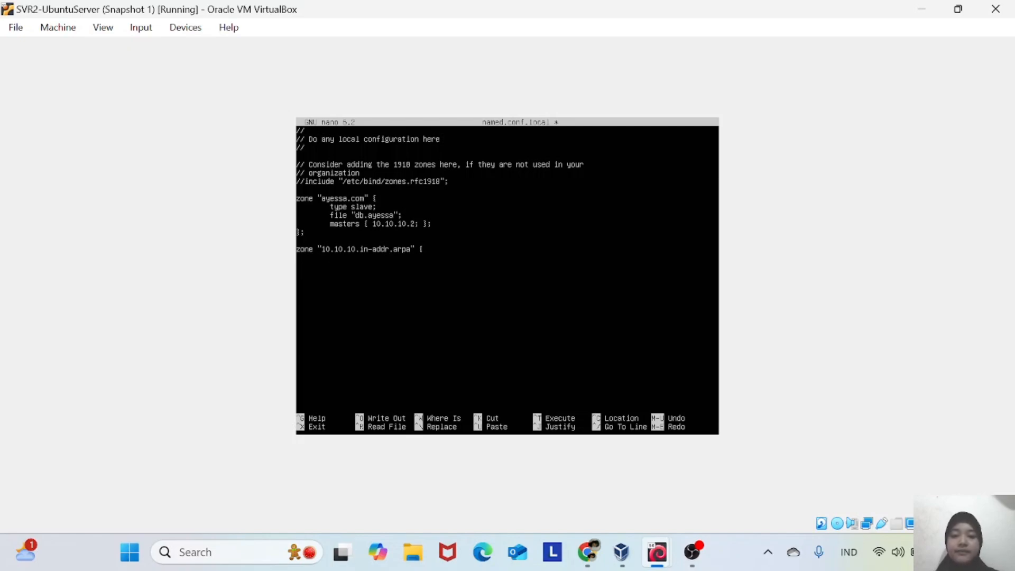
type("ype s")
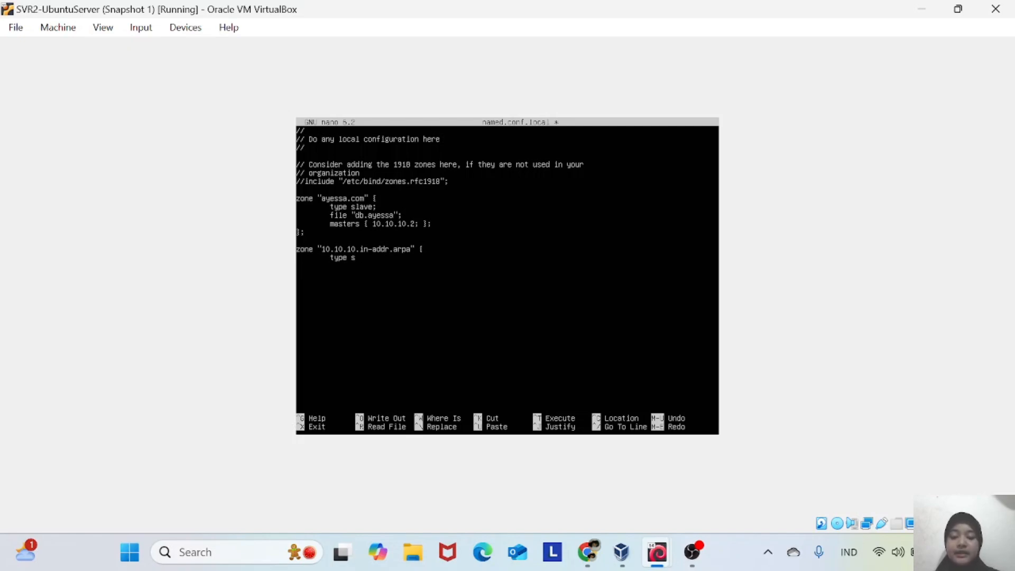
type("lave")
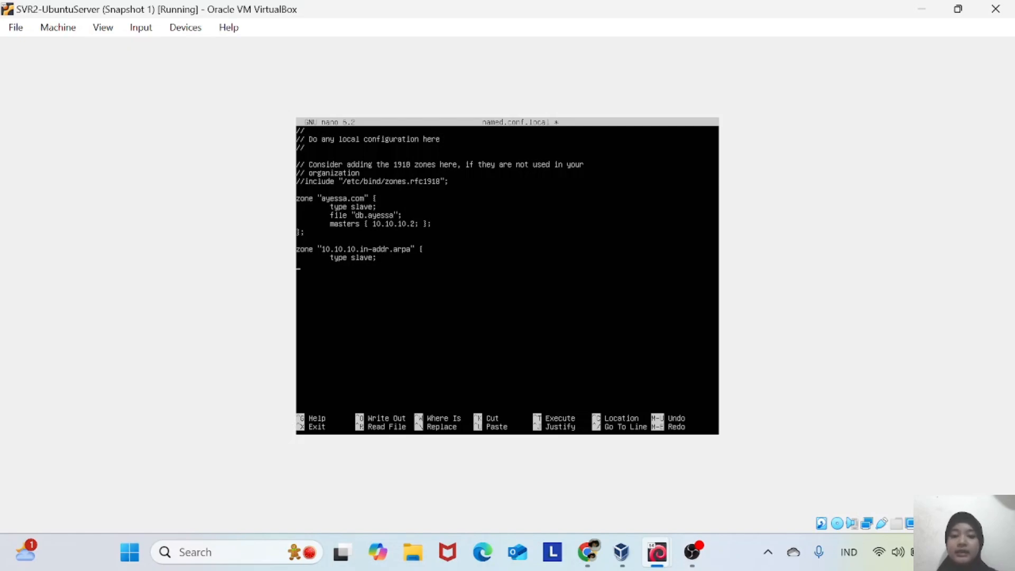
type("ile")
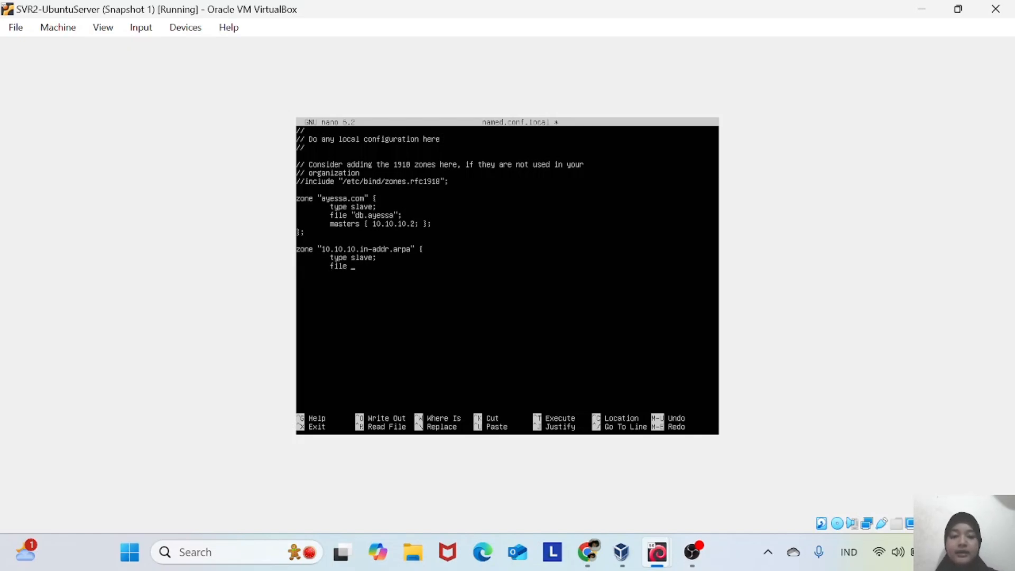
type(" \"db.10")
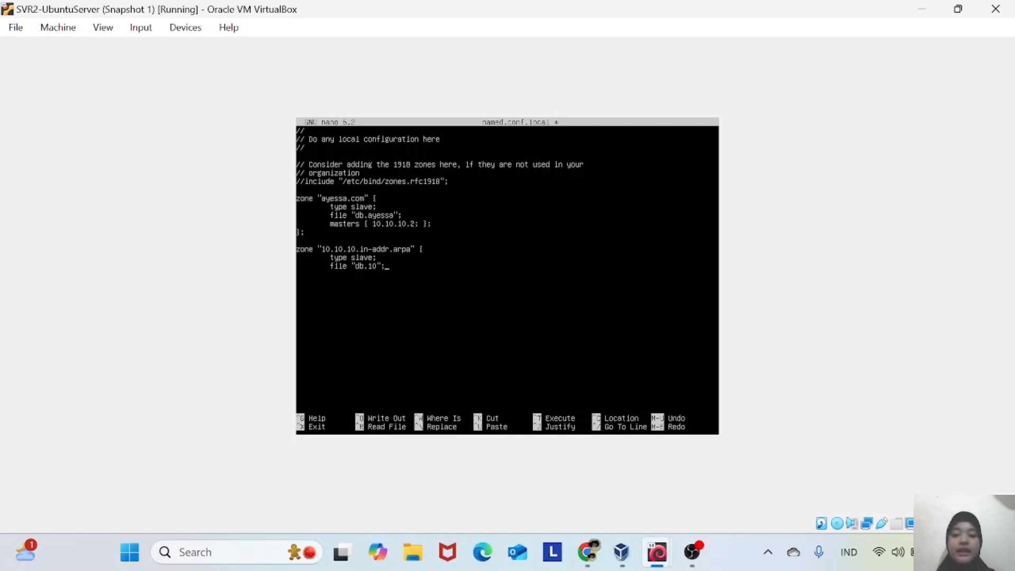
- Add a masters line with 10.10.10.2 to the reverse zone and close the block with a brace and semicolon
type("ma")
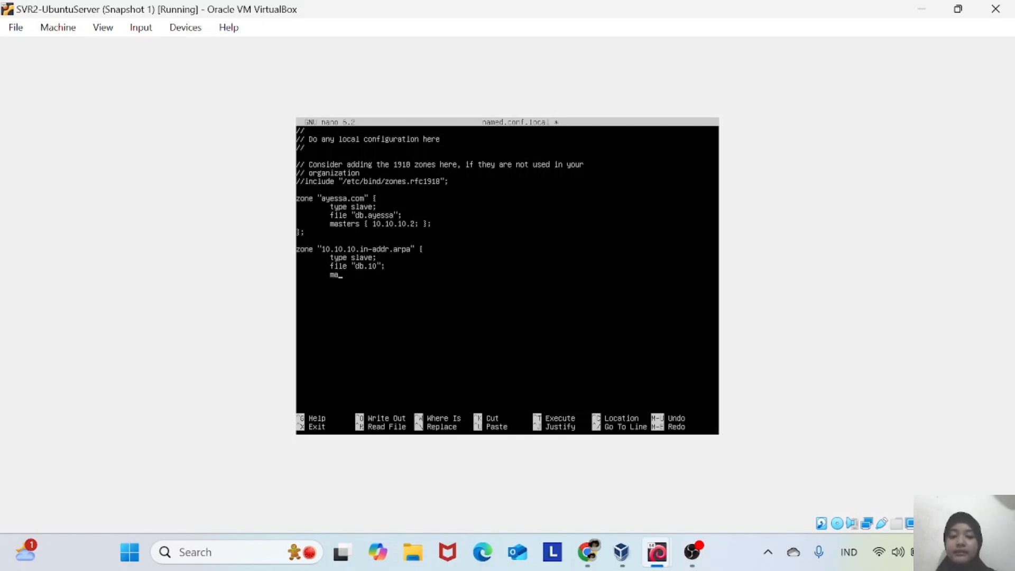
type("sters")
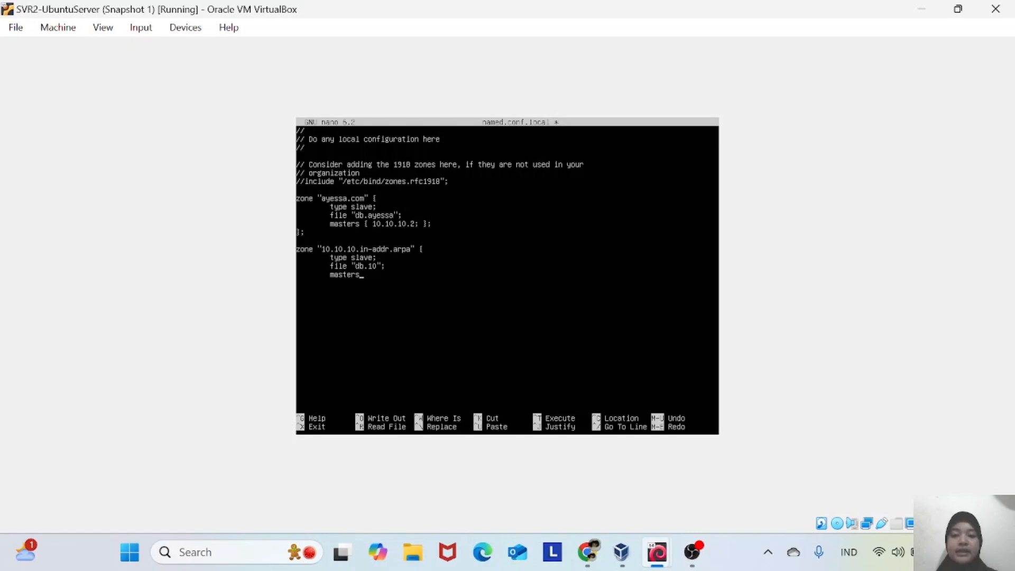
type(" { ")
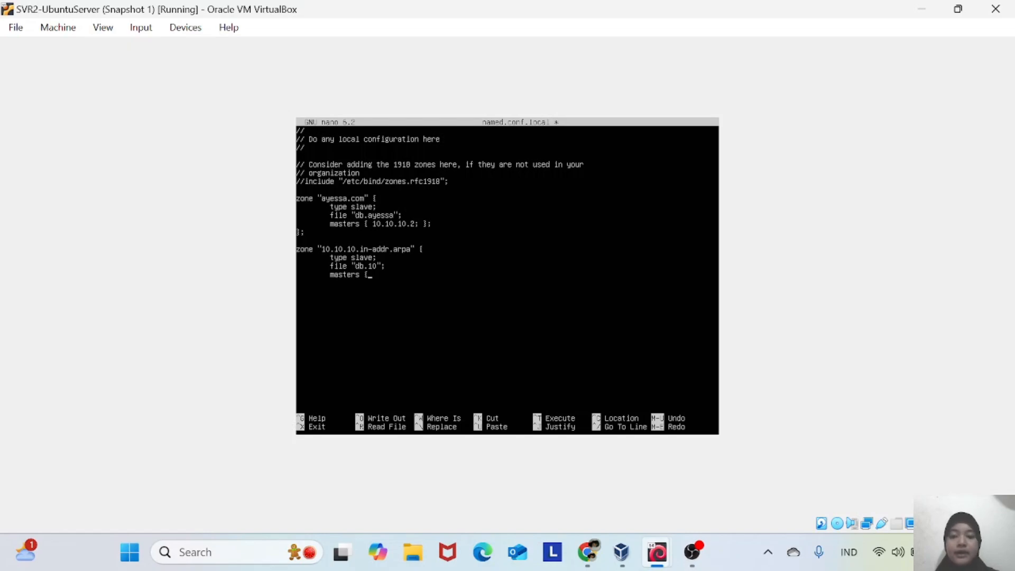
type("10.10.10.2 }")
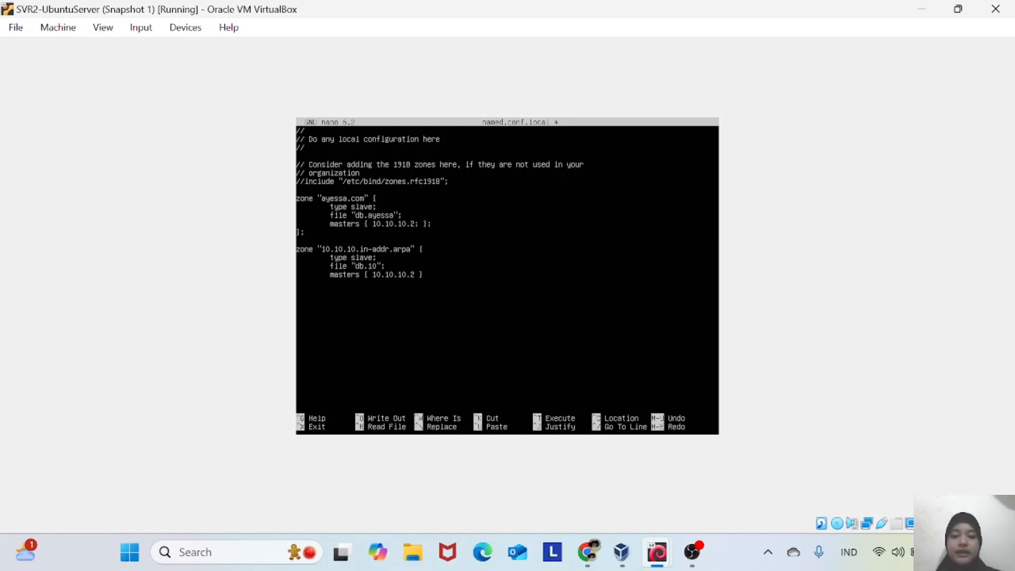
key("Left")
key("Left")
type(";")
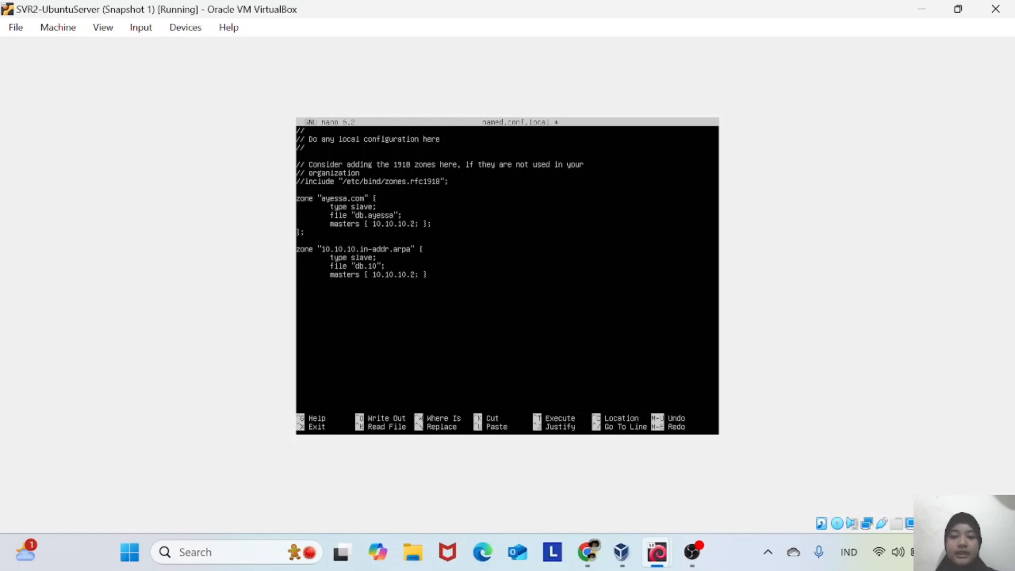
type(";")
type("}")
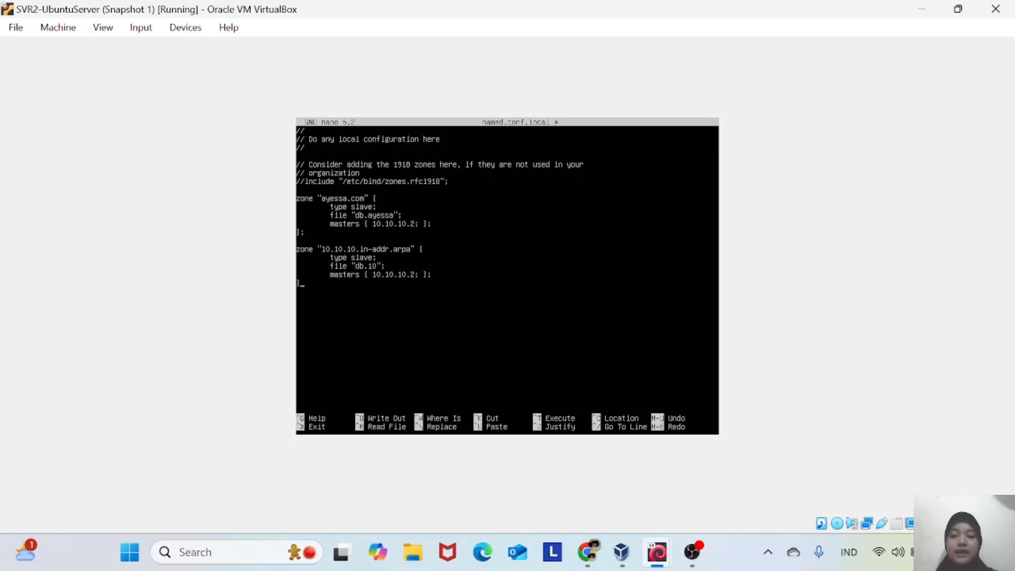
type(";")
- Save named.conf.local under the same name and exit nano
key("ctrl+x")
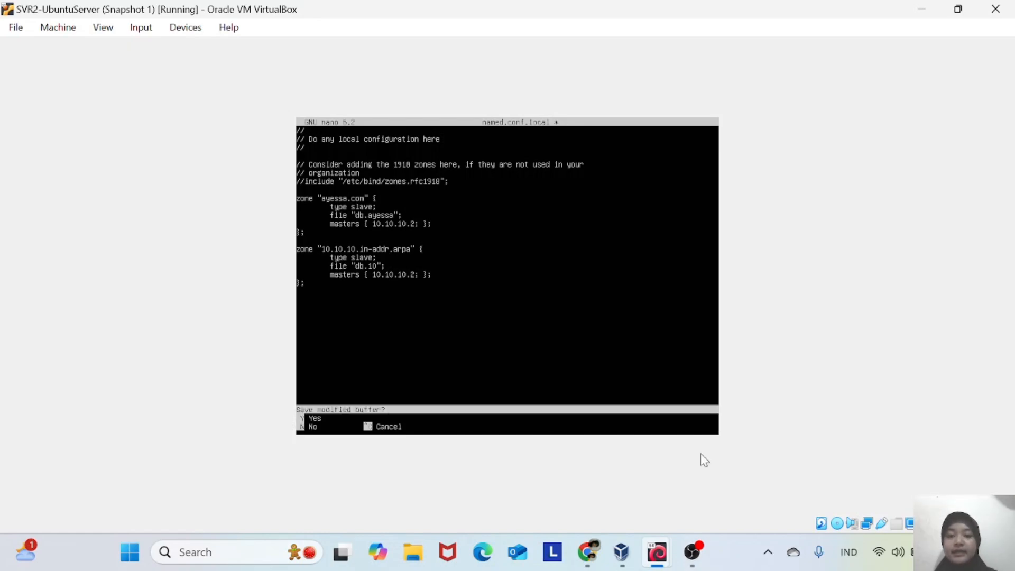
key("y")
key("Return")
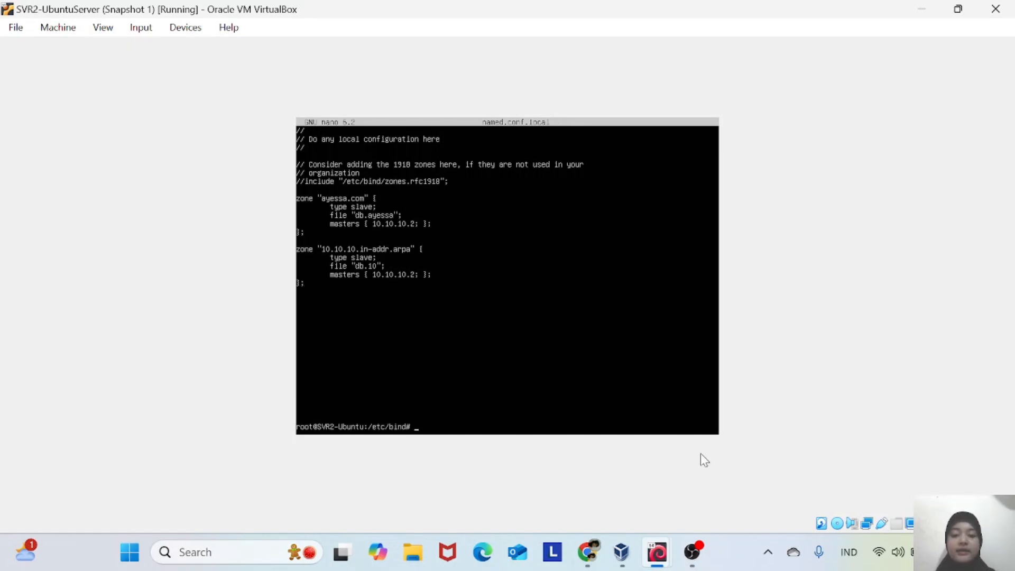
- Check the BIND configuration syntax with named-checkconf
type("named")
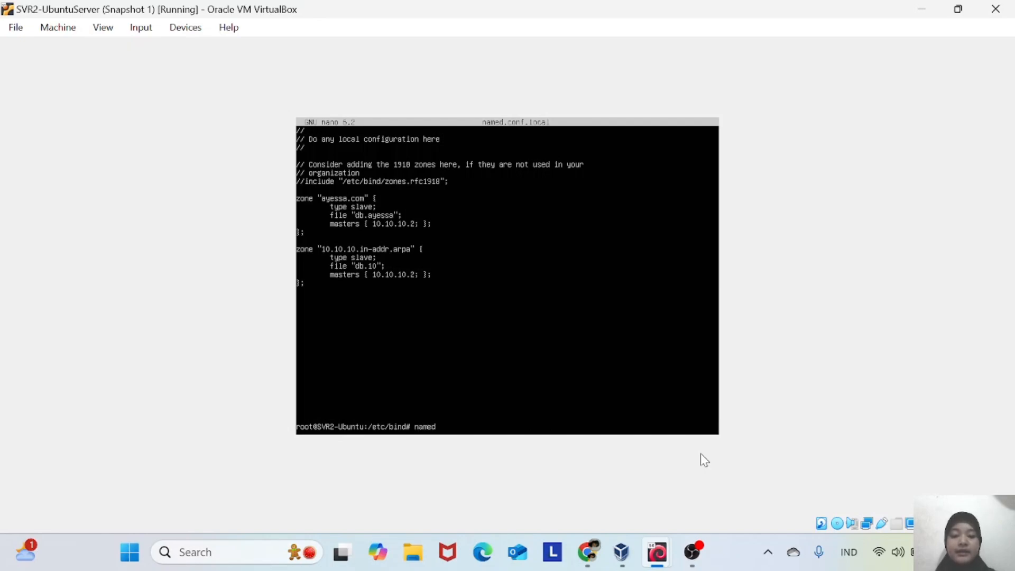
type("-chec")
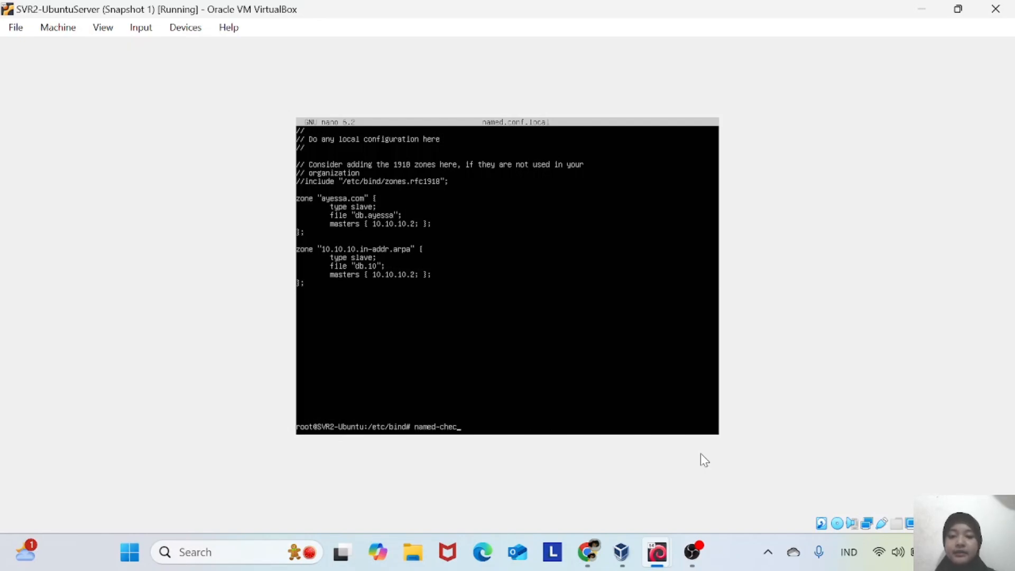
type("kconf")
key("Return")
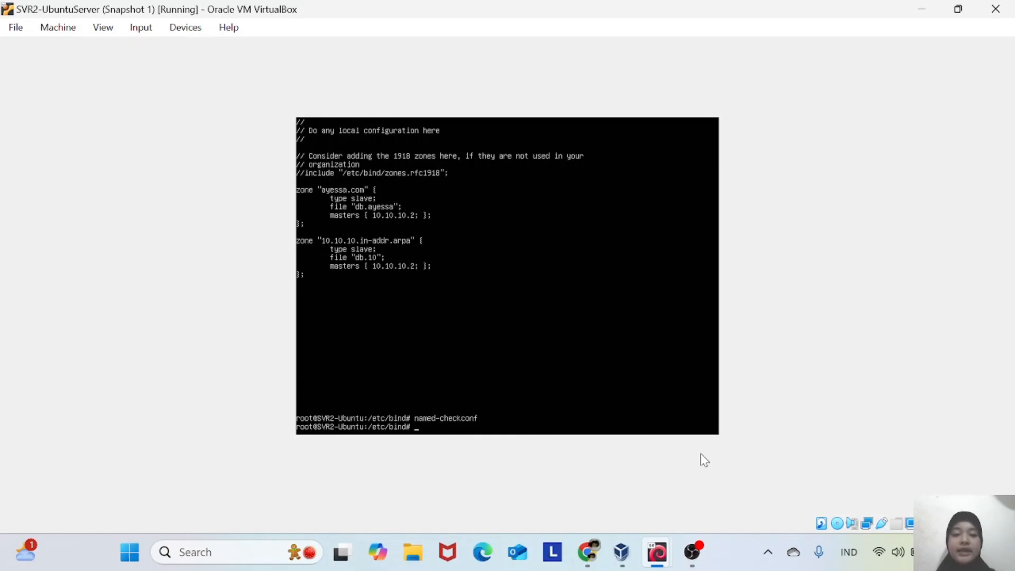
- Print the contents of /etc/bind/named.conf.local with cat to review both slave zone blocks
type("cat ")
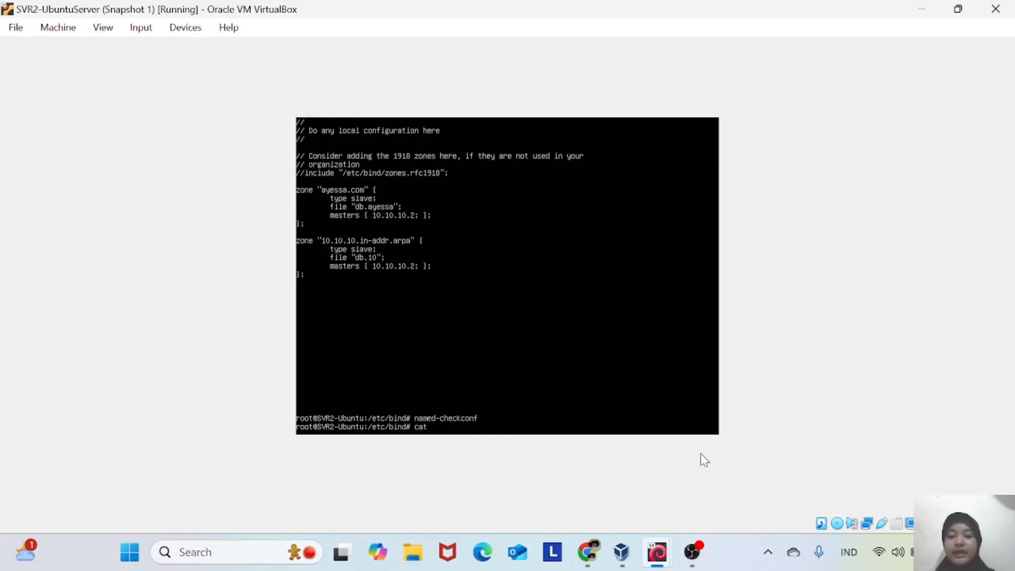
type("/etc")
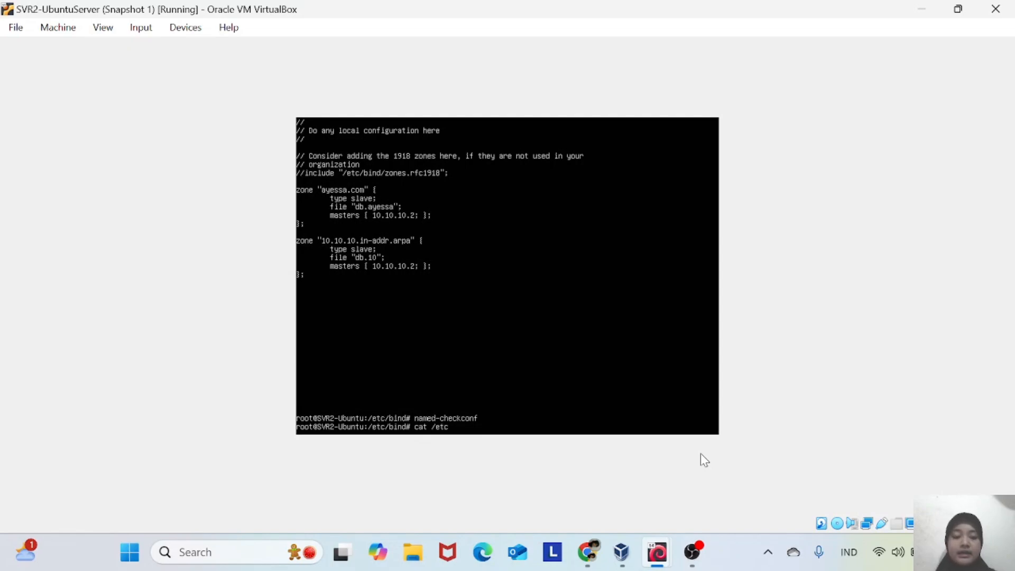
type("/bind/named")
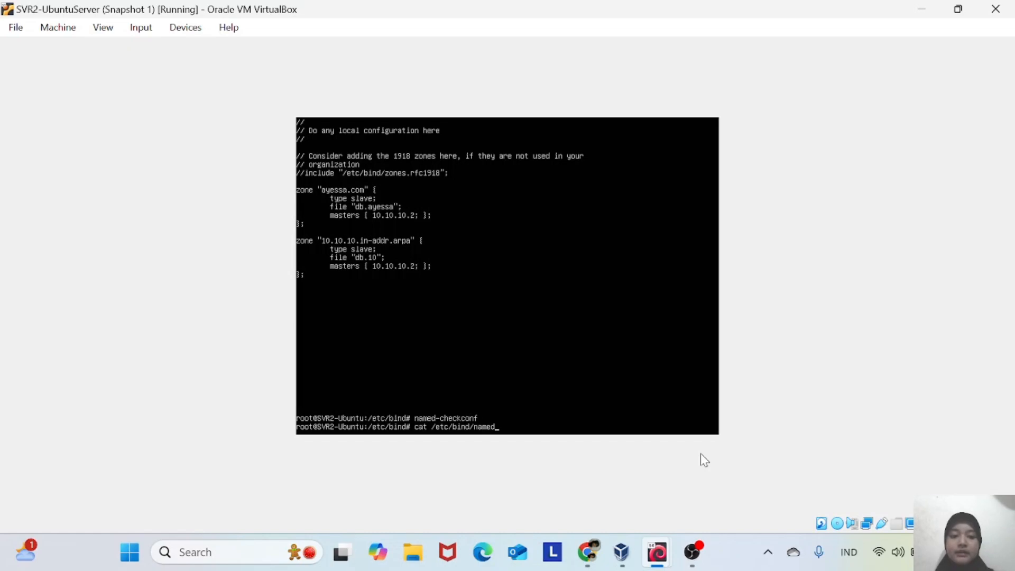
type(".conf.locak")
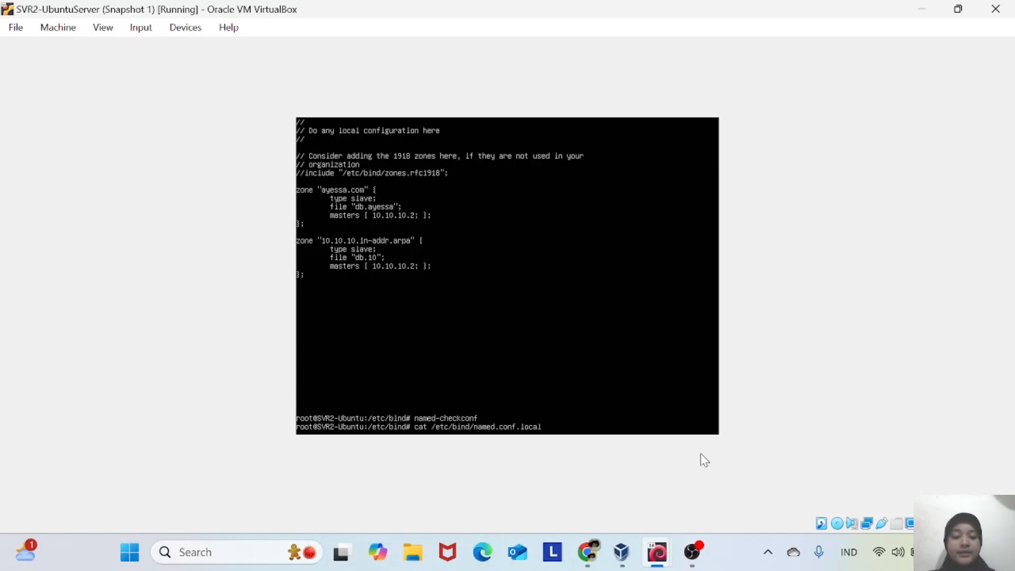
key("Return")
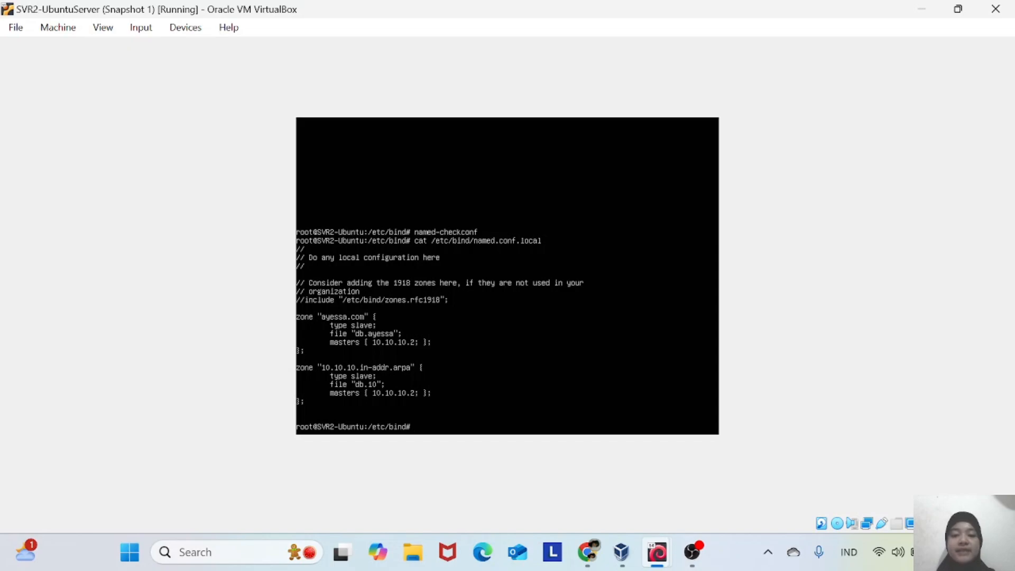
- Restart the bind9 service with systemctl
type("syste")
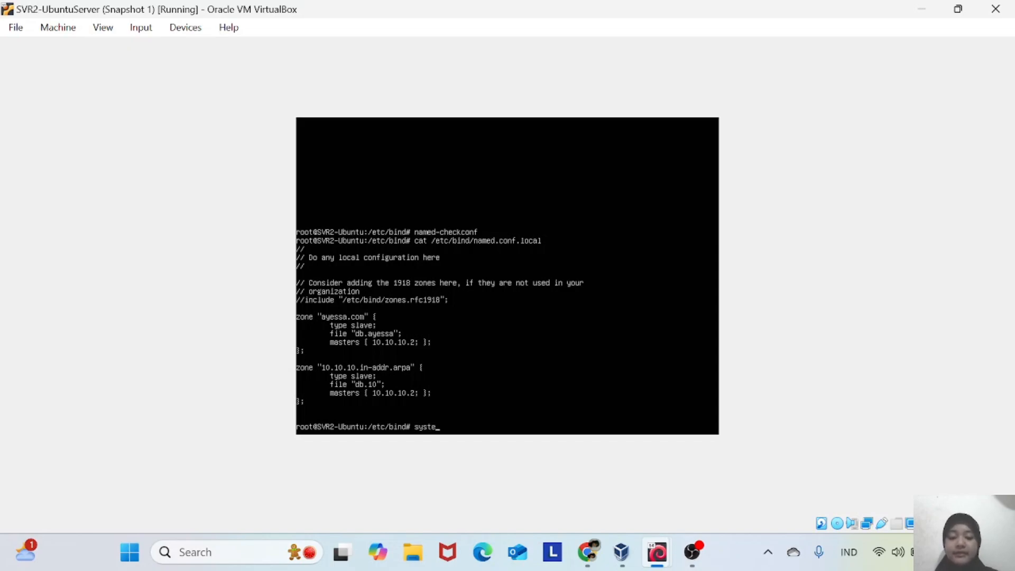
type("mctl restart")
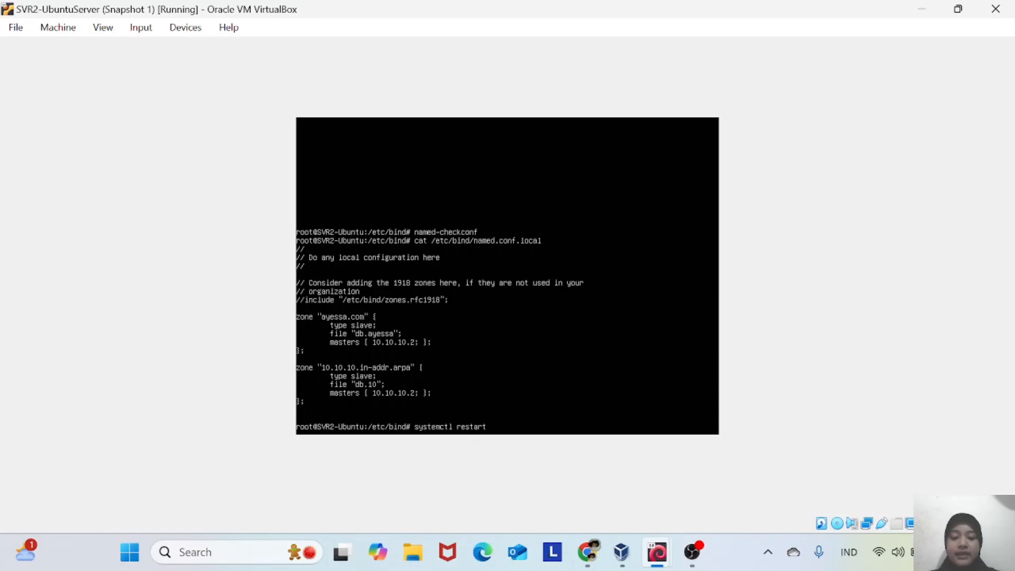
type(" bind9")
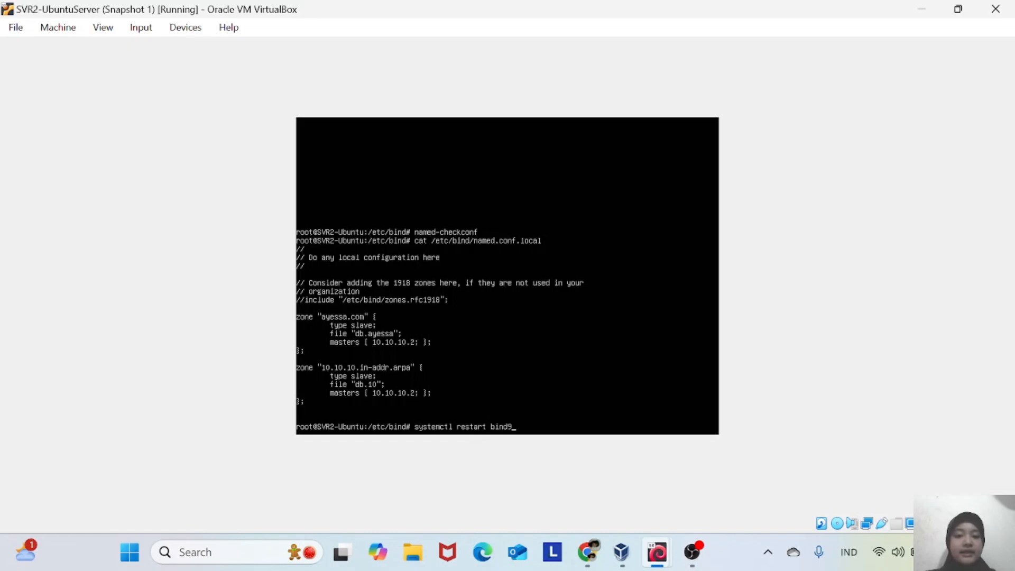
key("Return")
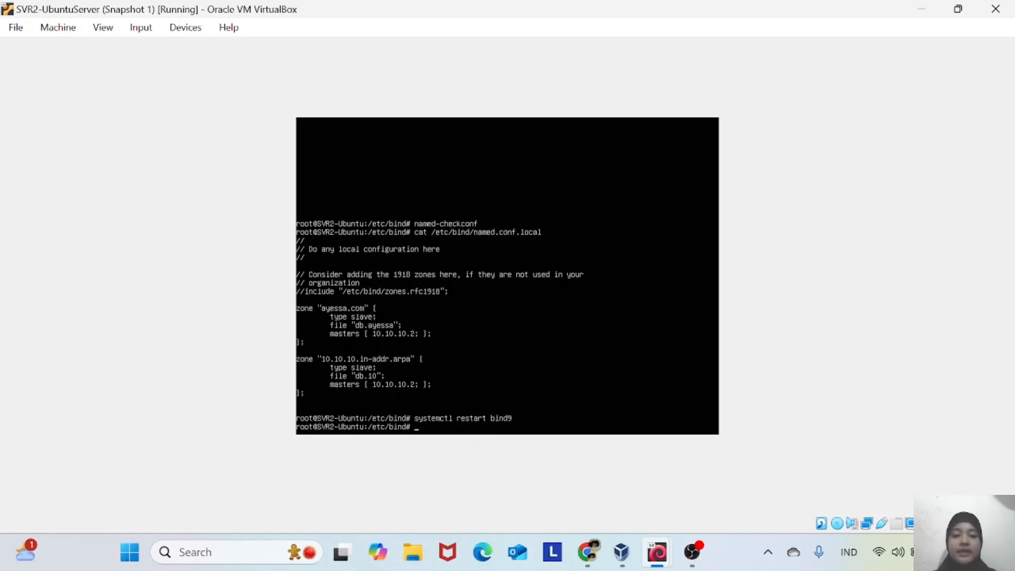
- List the contents of the /var/cache/bind directory on the Ubuntu slave server
type("ls ")
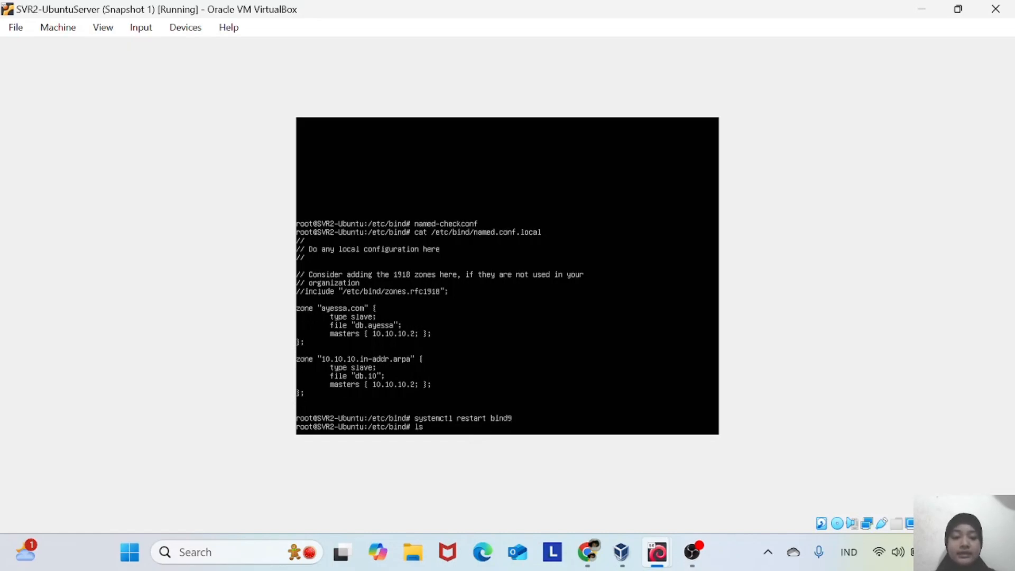
type("/var/cah")
key("BackSpace")
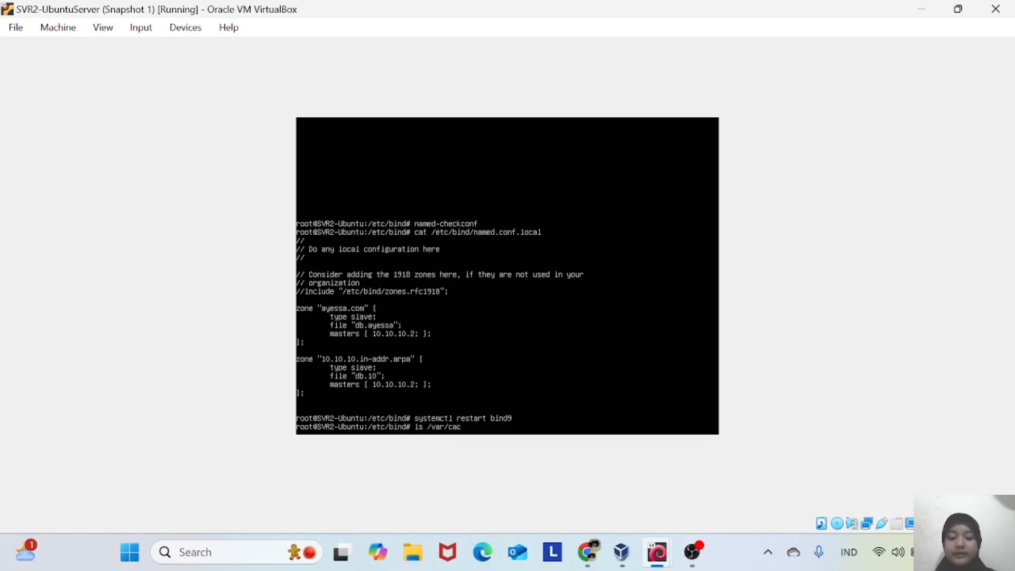
type("che")
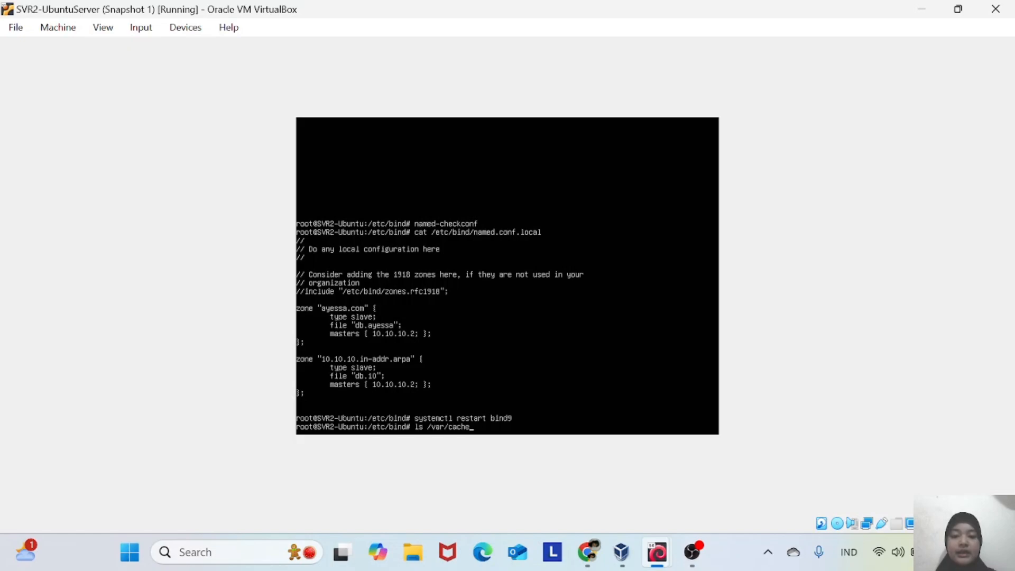
type("/bind")
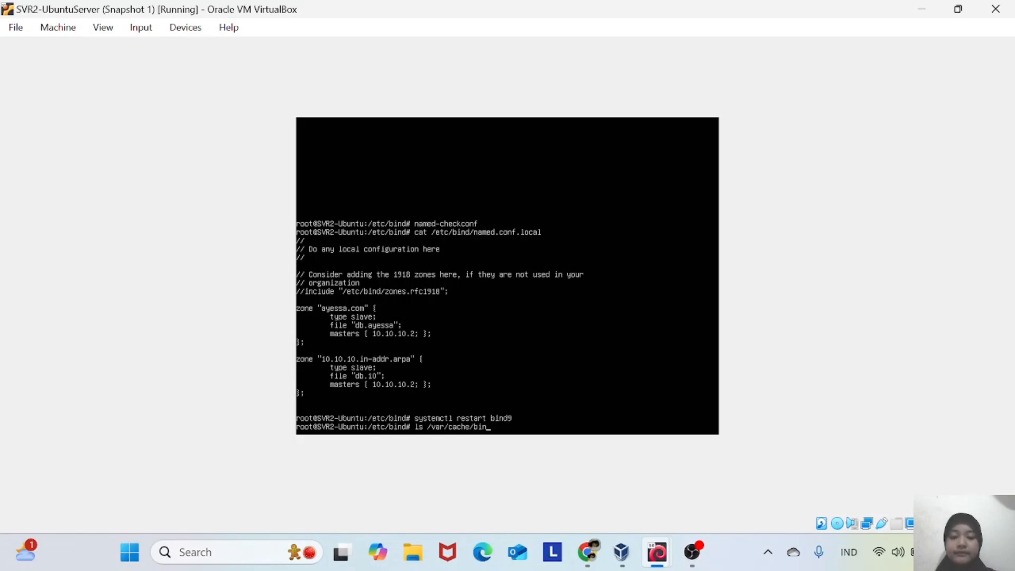
key("Return")
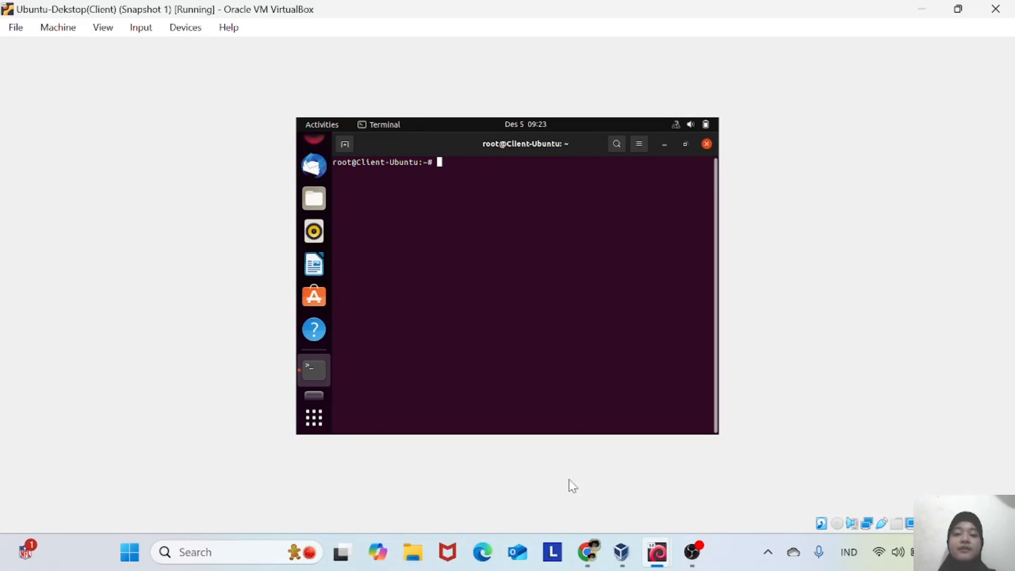
- Open /etc/resolv.conf in nano on the Ubuntu client and add nameserver 10.10.10.3 below the nameserver 10.10.10.2 line
type("nano /etc/resolv.conf")
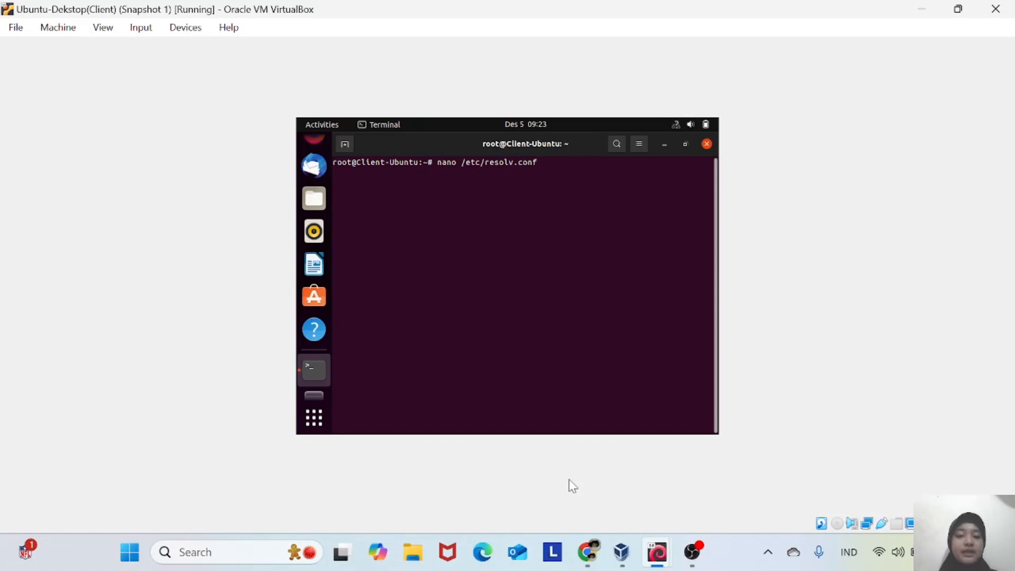
key("Return")
key("Down")
key("Down")
key("Down")
key("Down")
key("Down")
key("Down")
key("Down")
key("Down")
key("Down")
key("Down")
key("Down")
key("Down")
key("Down")
key("Down")
key("Down")
key("Down")
key("Down")
key("Down")
key("Down")
key("Down")
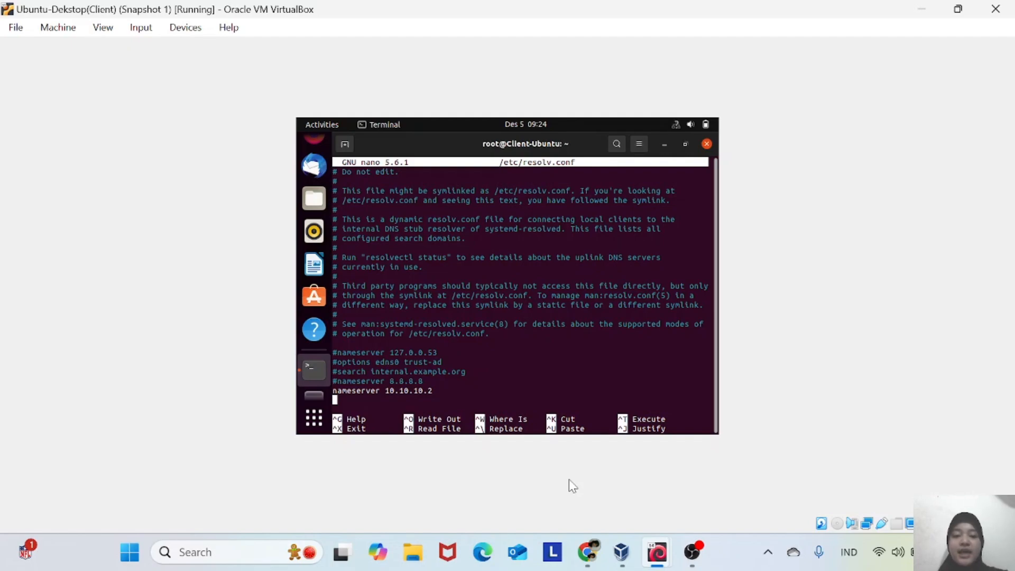
type("nam")
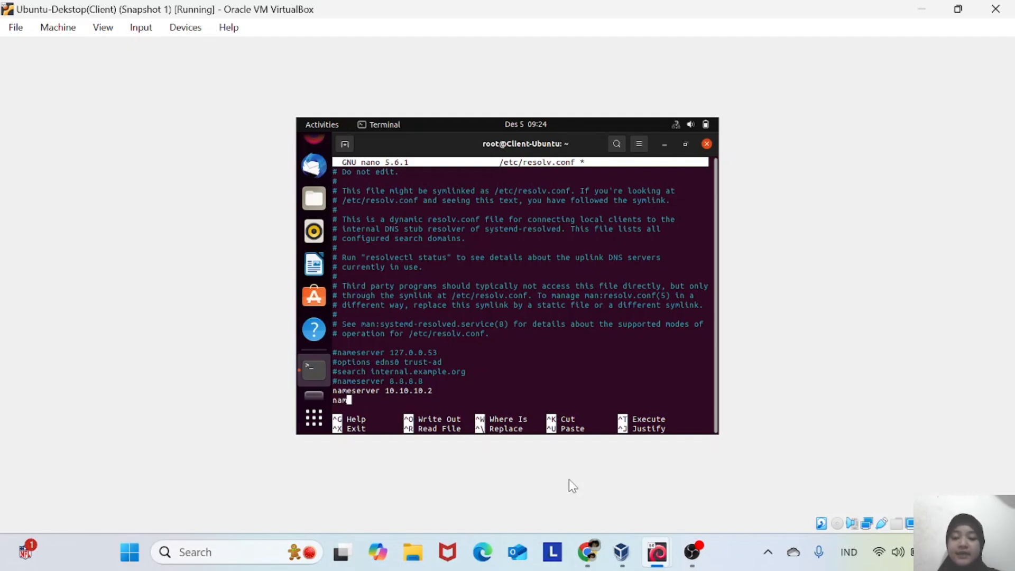
type("eserver")
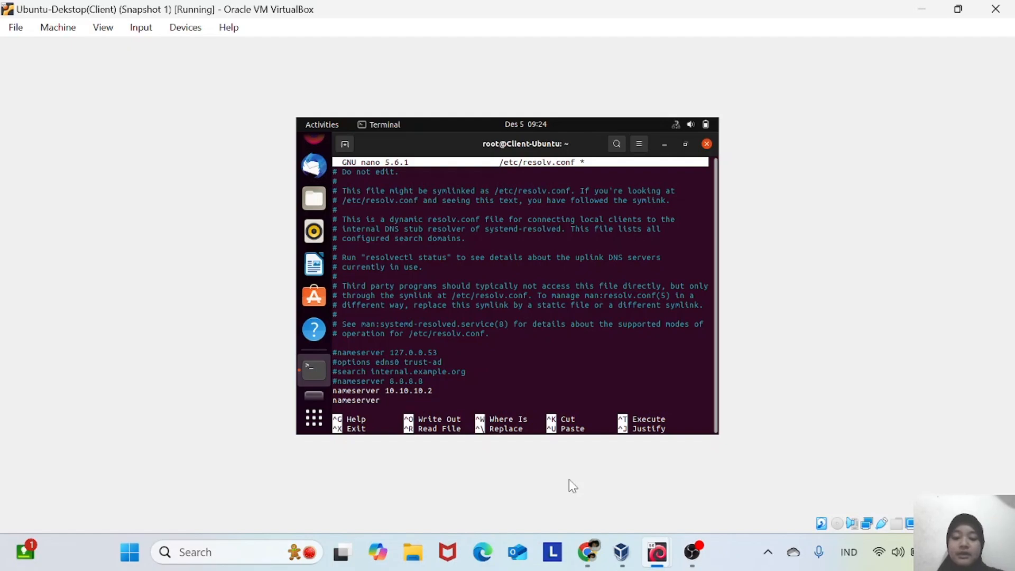
type(" 10.10.10.3")
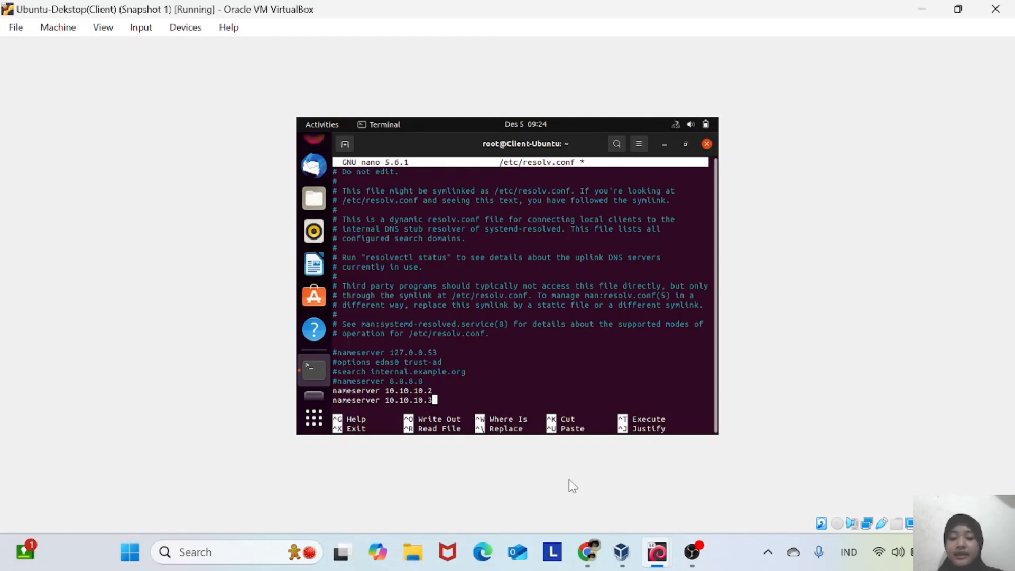
- Save resolv.conf under the same name and exit nano
key("ctrl+x")
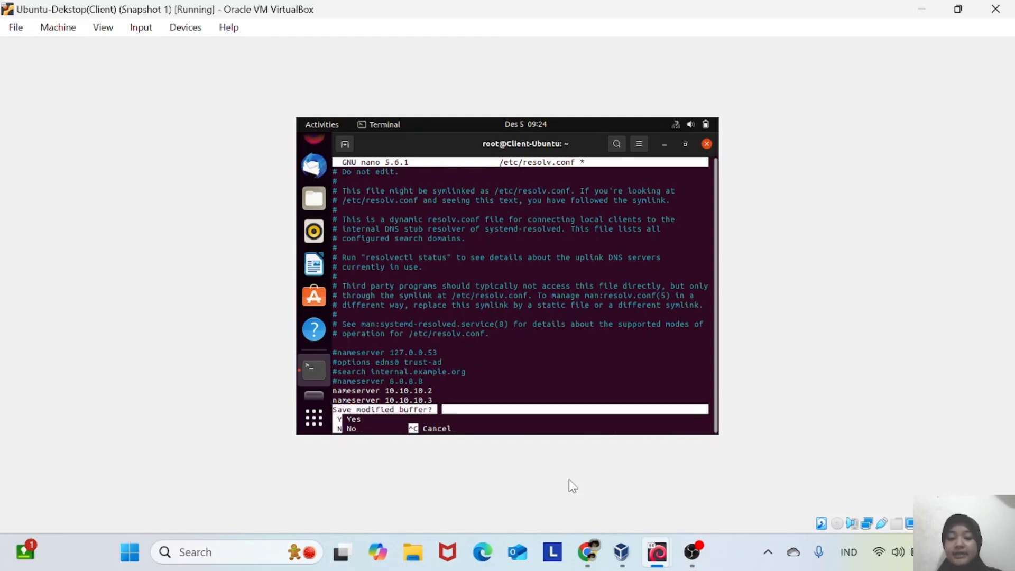
key("y")
key("Return")
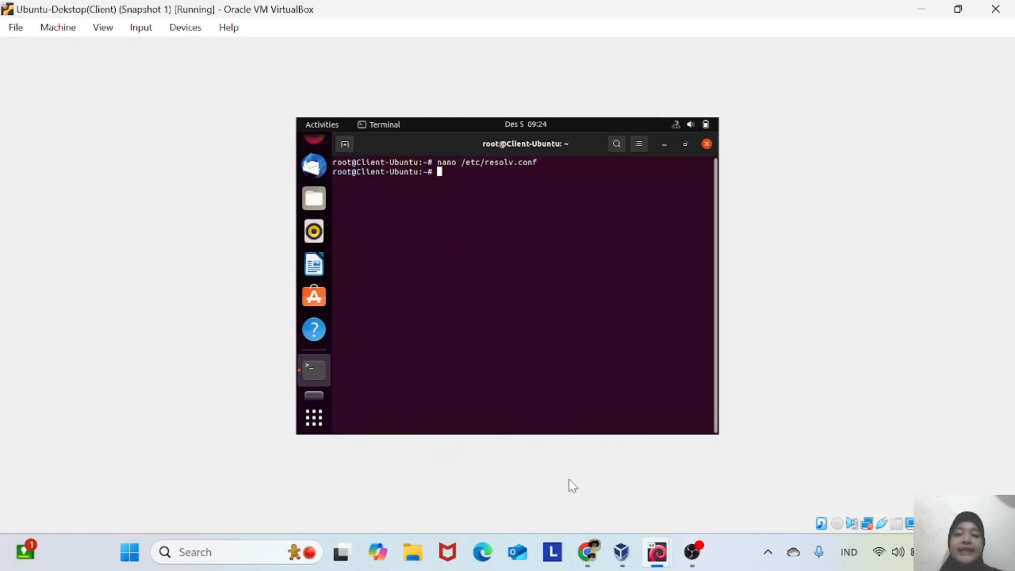
- Query ayessa.com with dig from the client terminal
type("di")
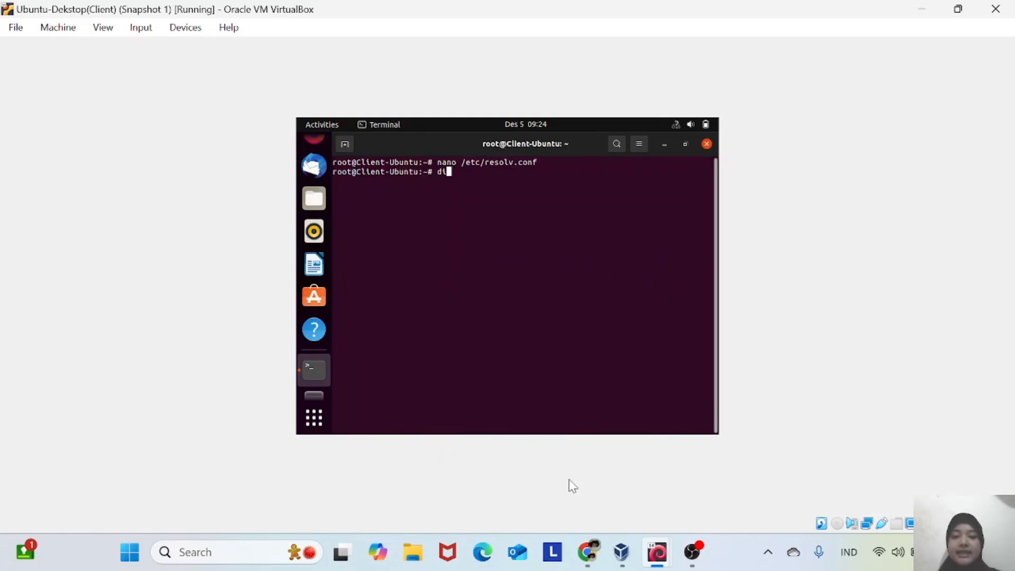
type("g ay")
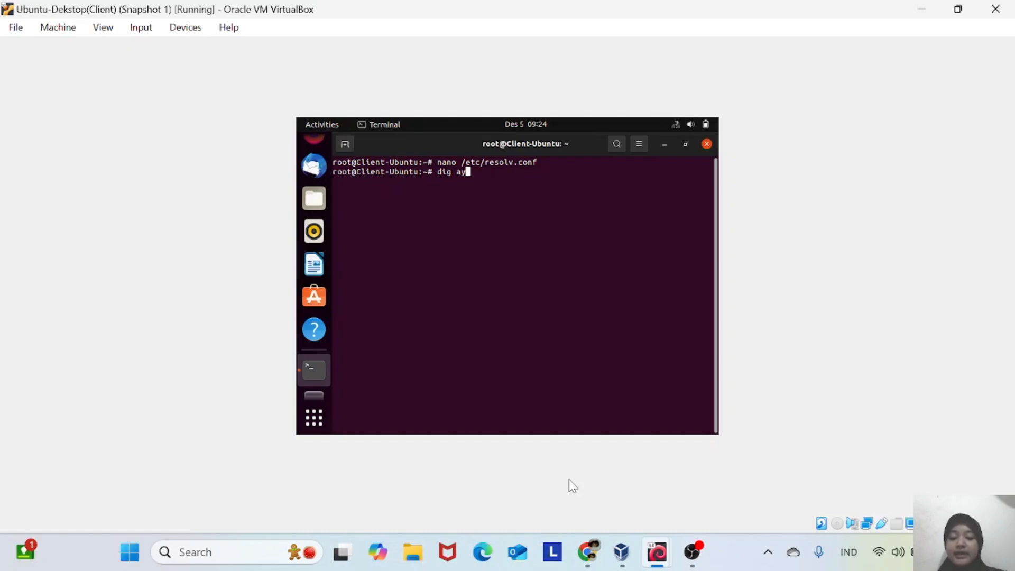
type("essa.com")
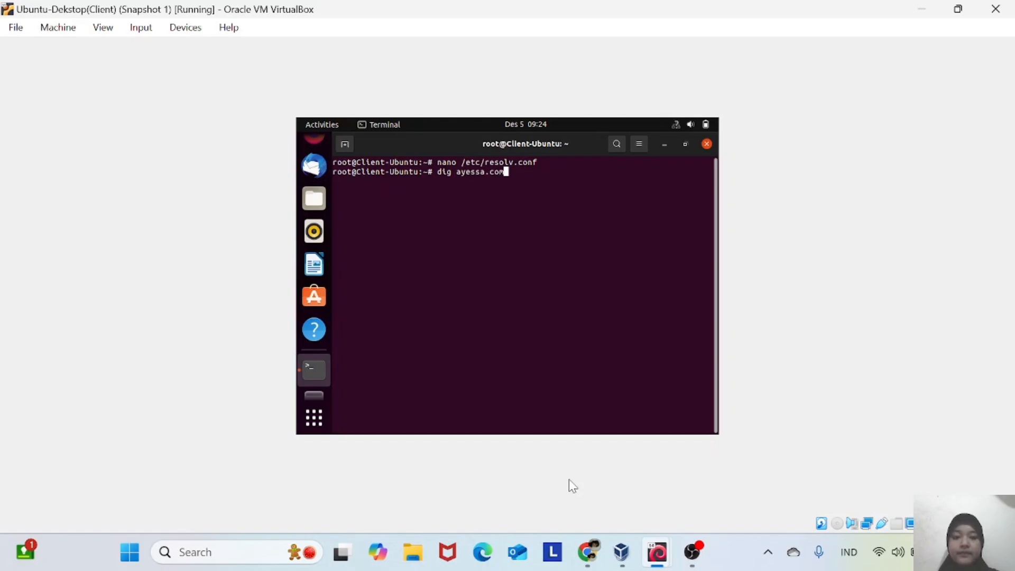
key("Return")
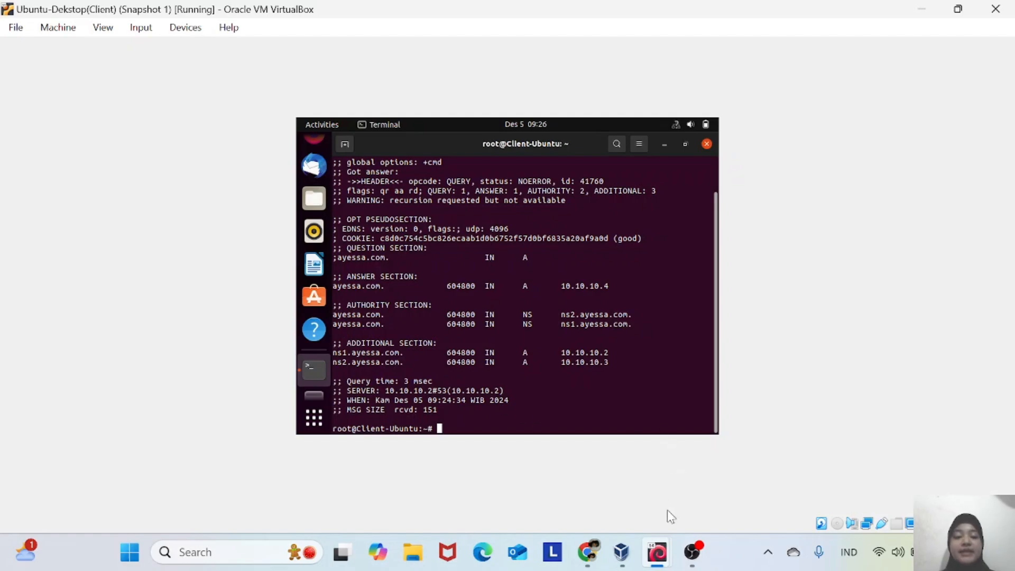
- Close the SVR1-DebianServer virtual machine by powering it off, without restoring the snapshot
mouse_move(656, 550)
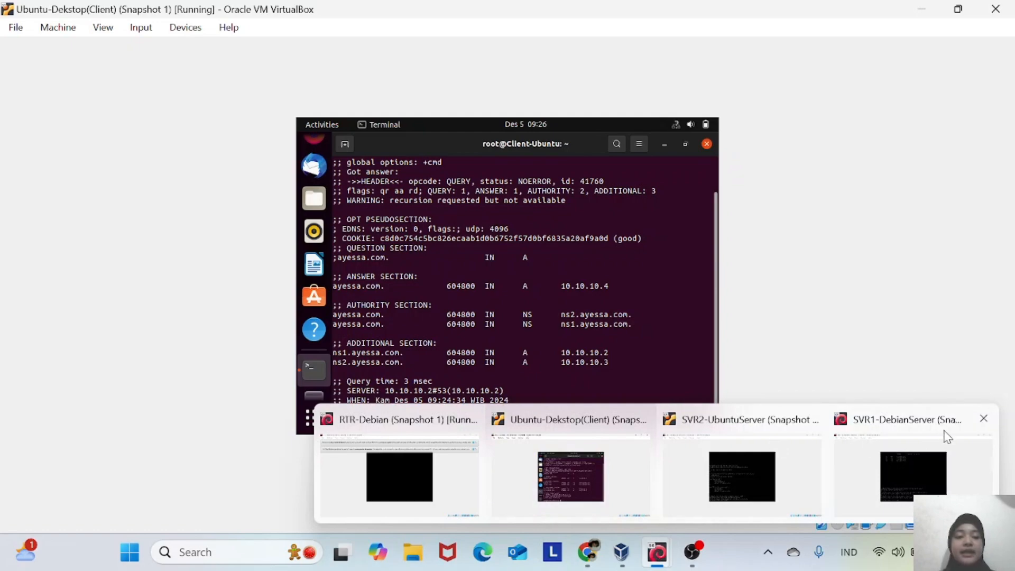
mouse_move(984, 422)
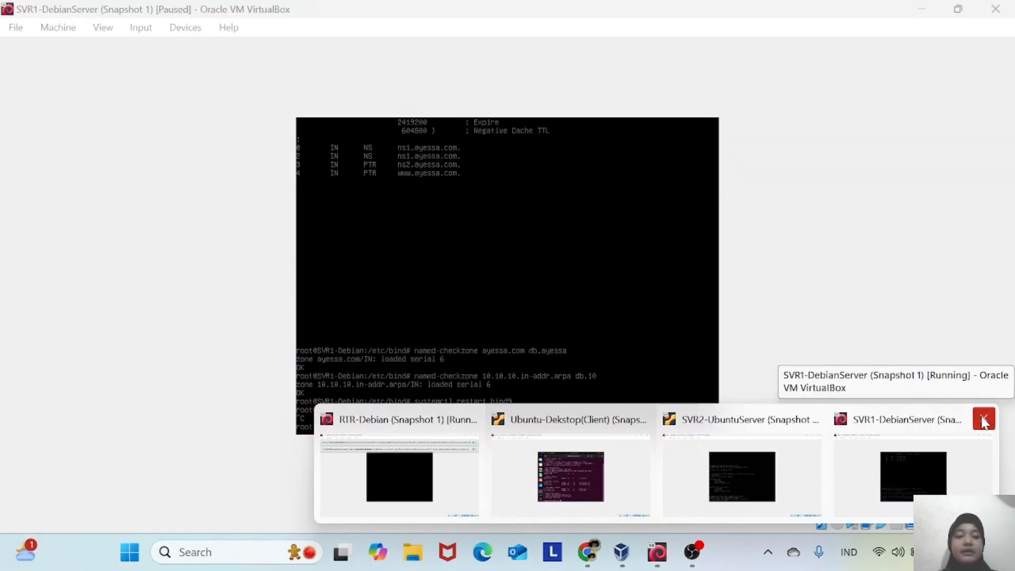
left_click(959, 430)
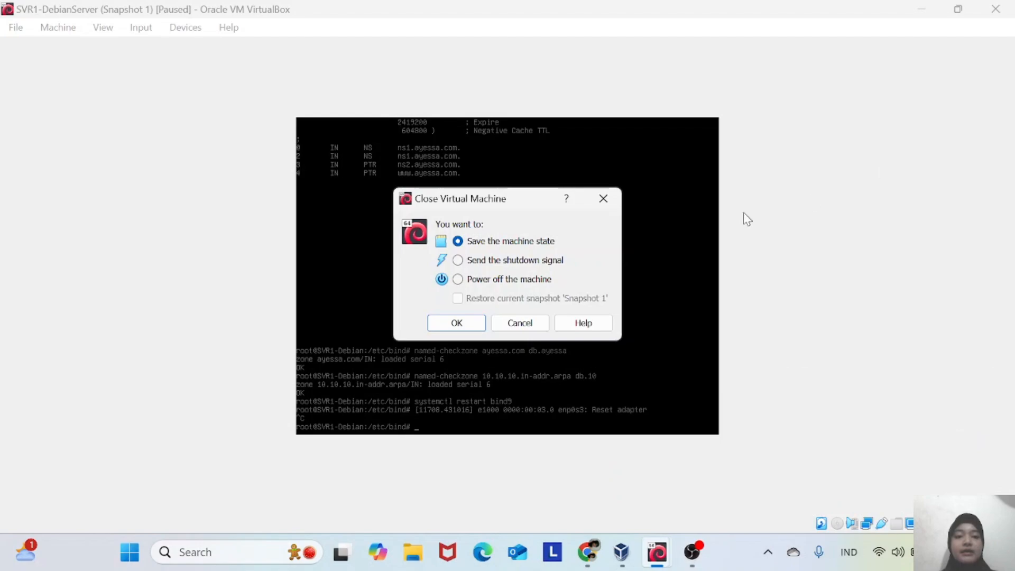
left_click(458, 279)
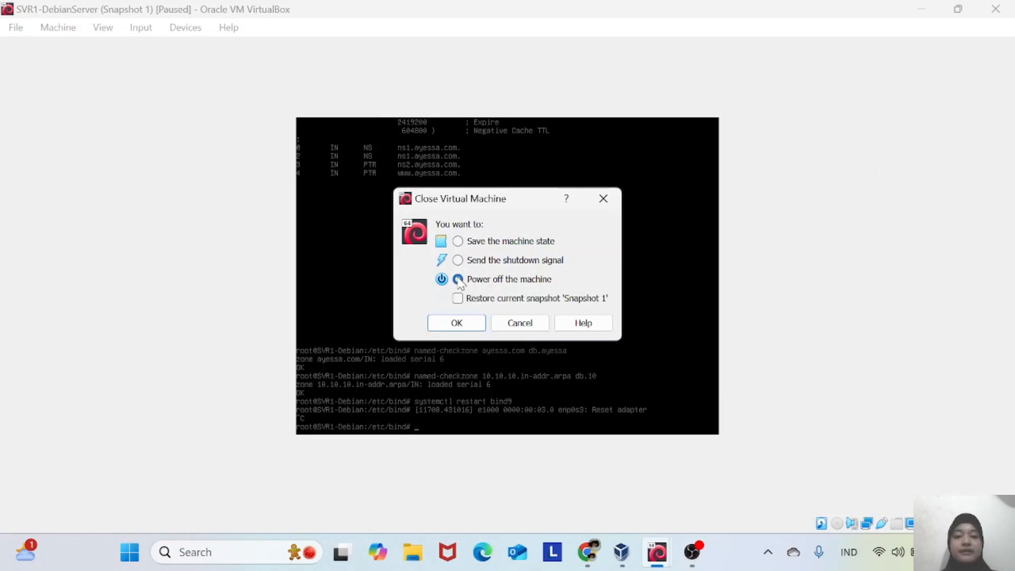
left_click(456, 323)
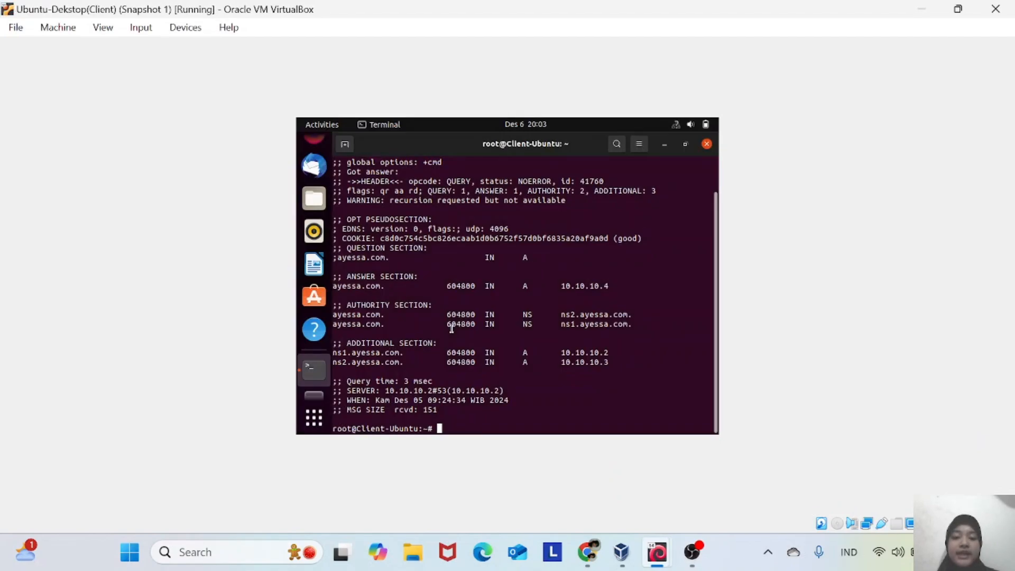
- Rerun the dig query for ayessa.com on the client with the Debian master powered off
key("Up")
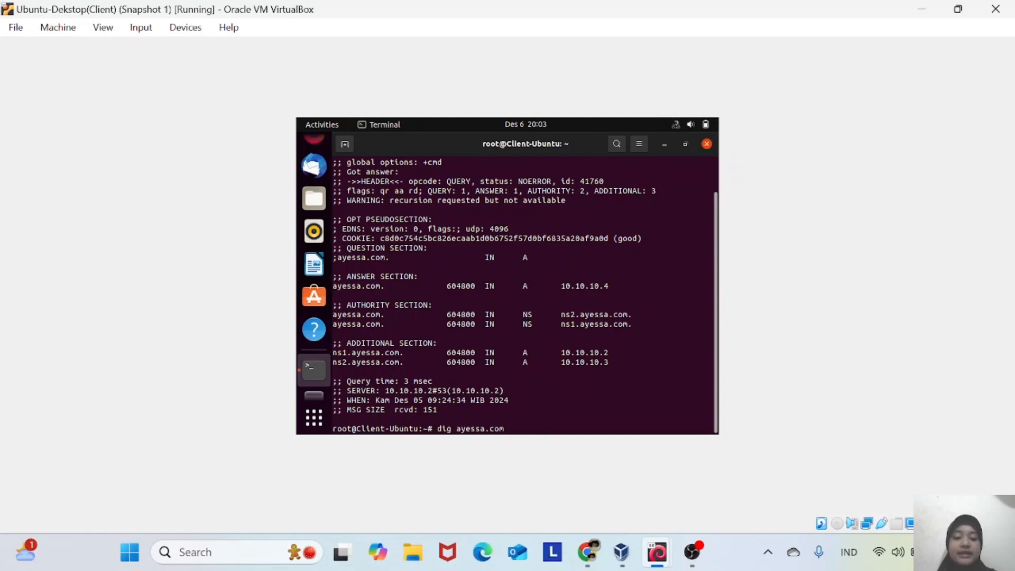
key("Return")
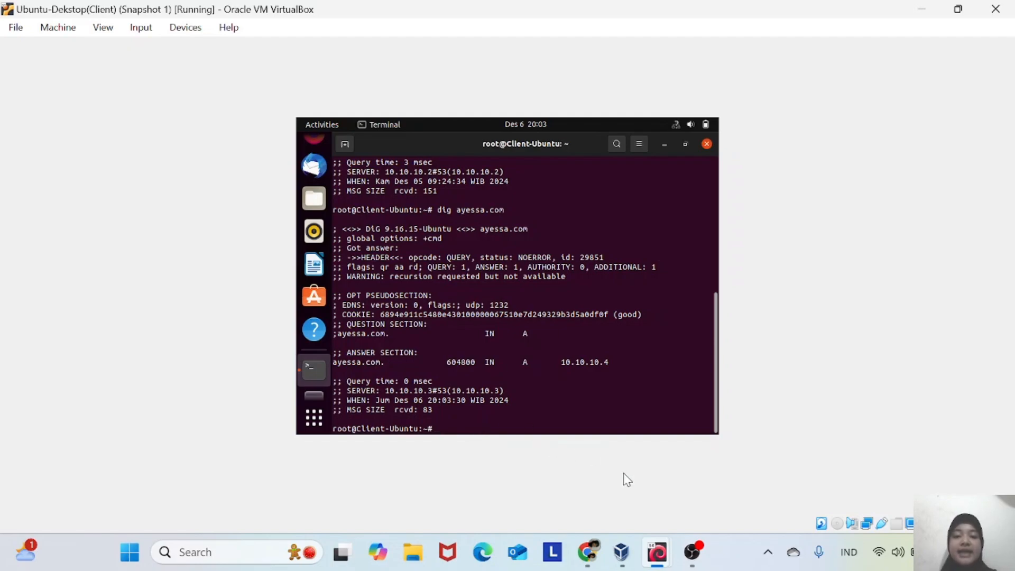
- Repeat the dig lookup of ayessa.com from the client terminal once more
mouse_move(620, 553)
left_click(584, 510)
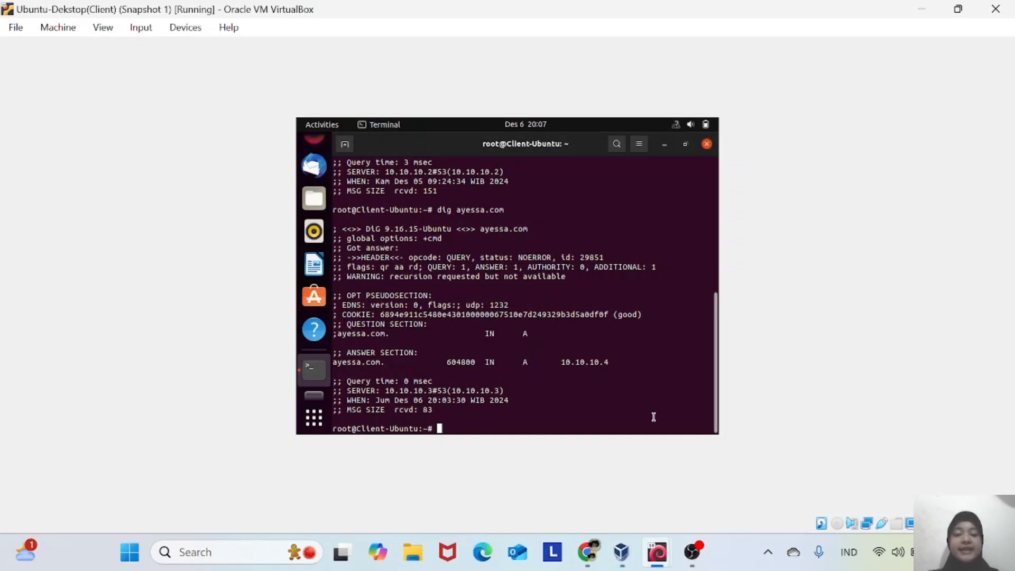
mouse_move(658, 552)
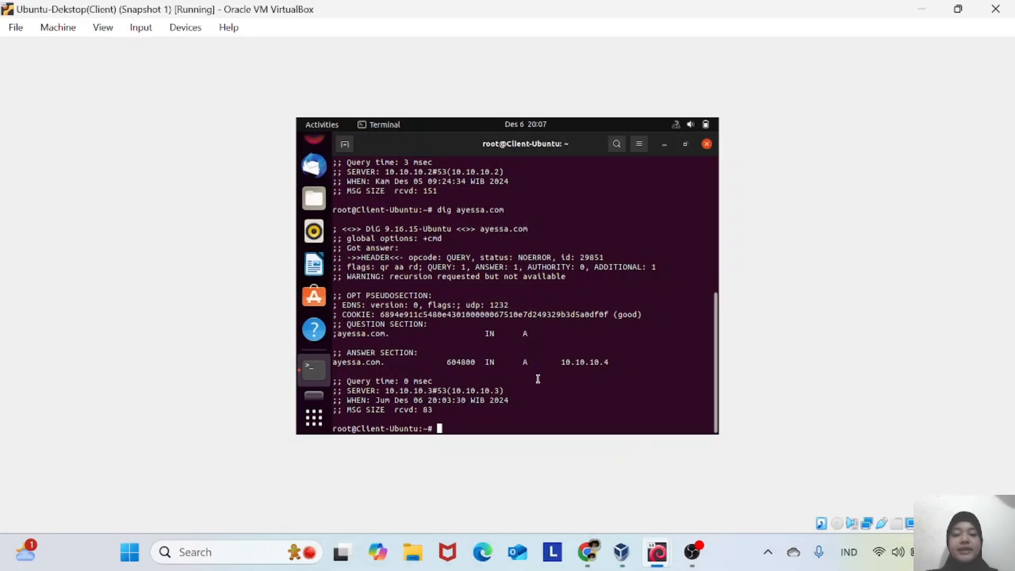
key("Up")
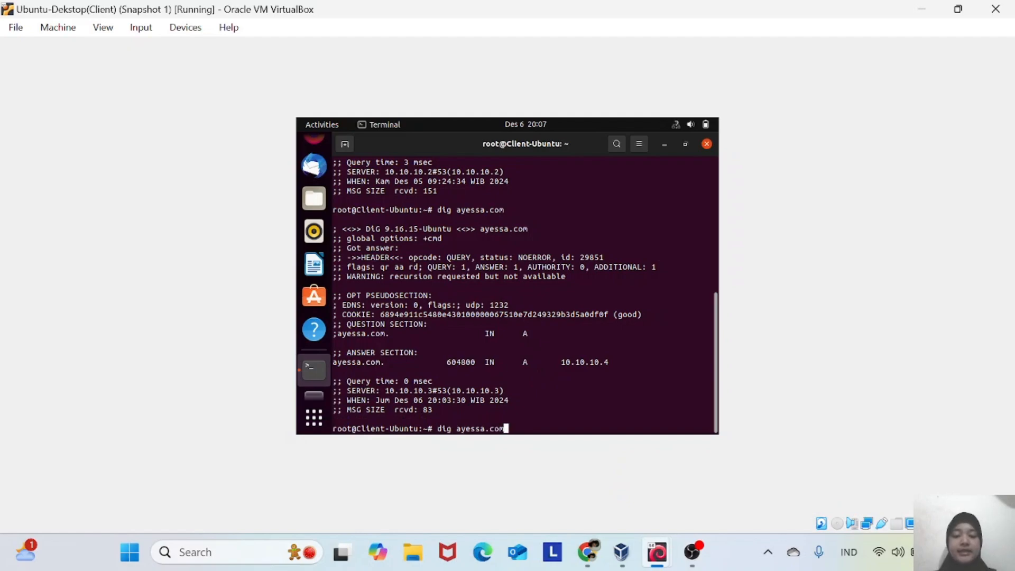
key("Return")
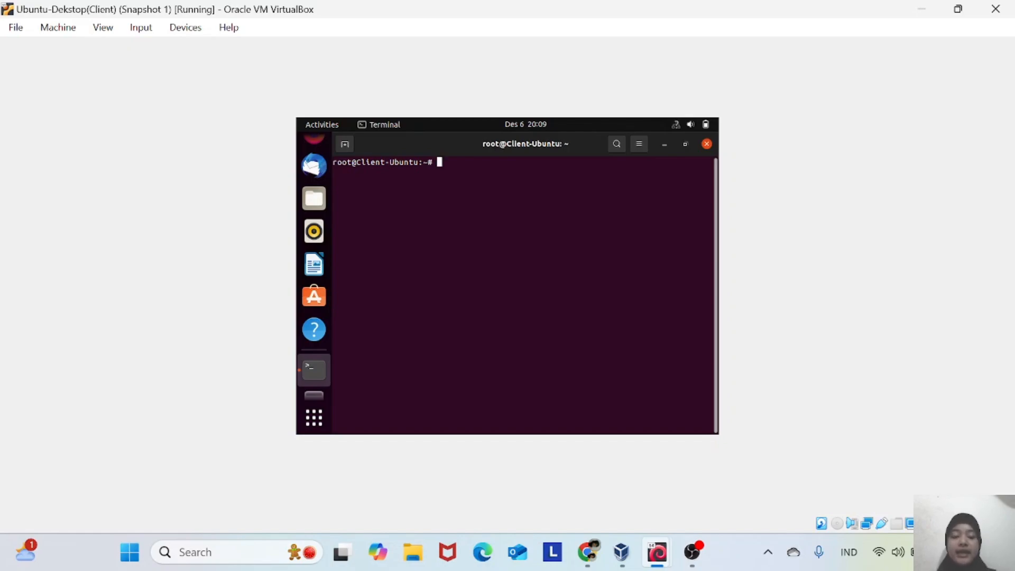
- Reopen /etc/resolv.conf in nano, review the nameserver entries at its end, and exit without changes
key("Up")
key("Up")
key("Up")
key("Down")
key("Down")
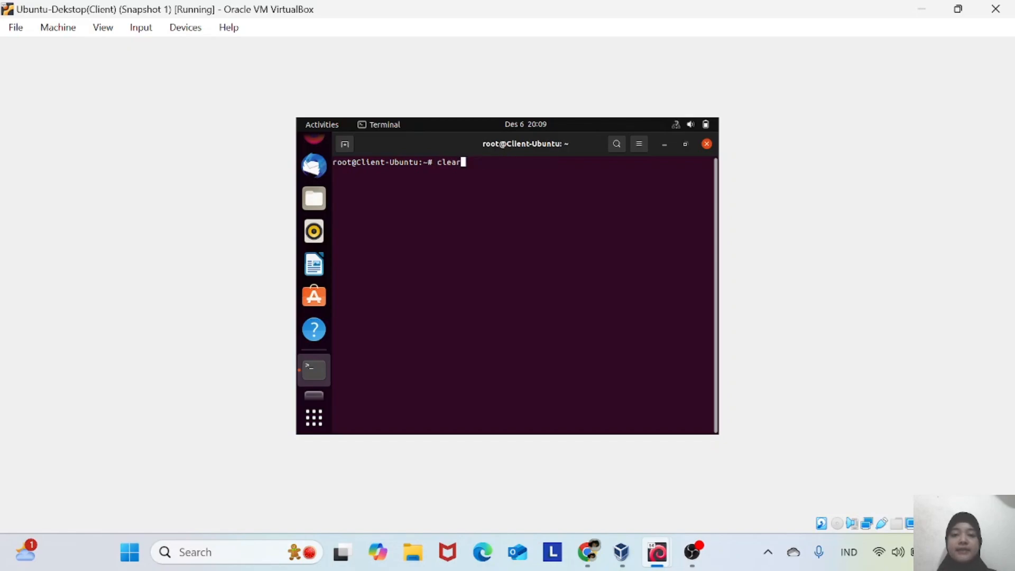
key("Up")
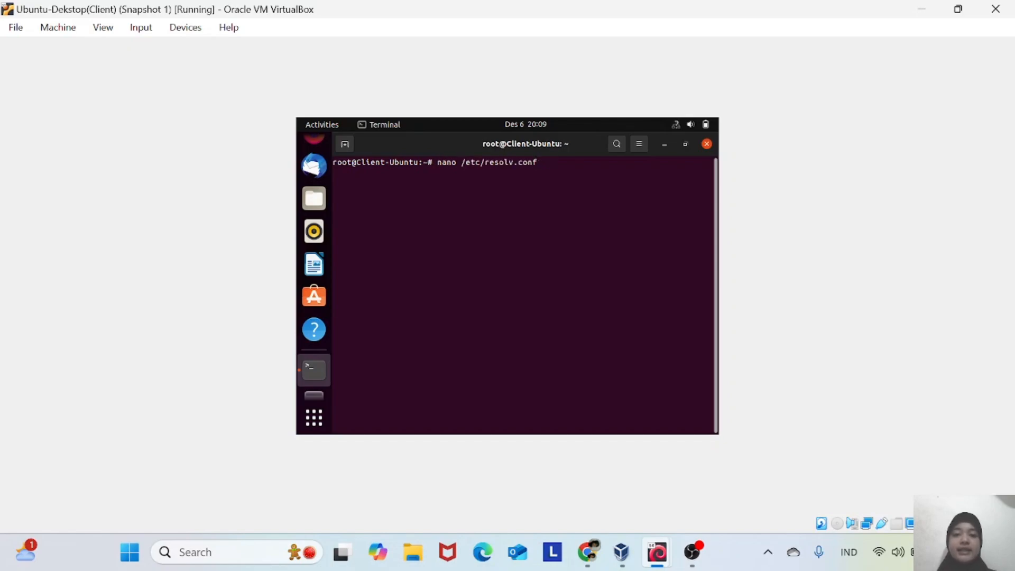
key("Return")
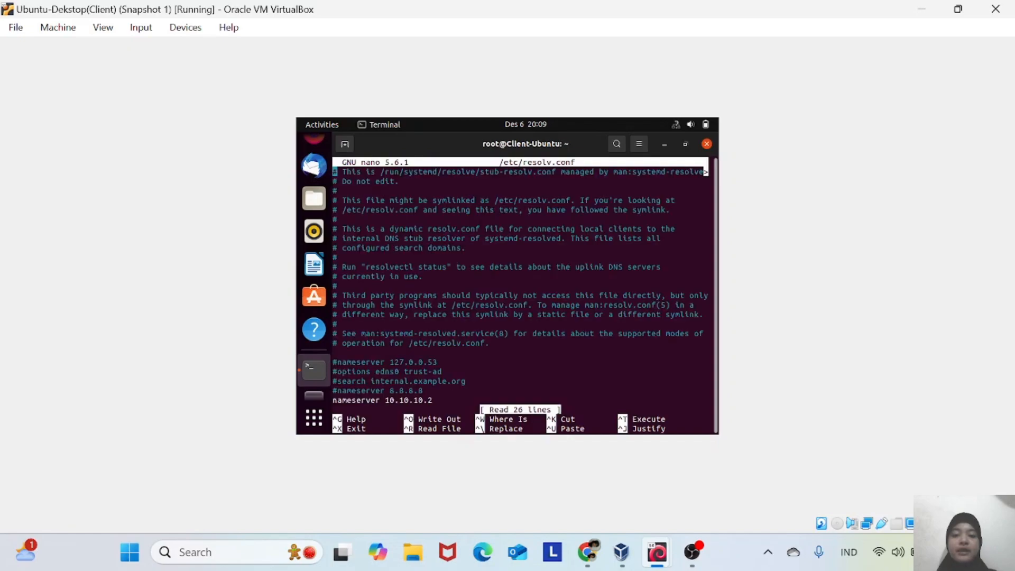
key("Down")
key("Down")
key("Down")
key("Down")
key("Down")
key("Down")
key("Down")
key("Down")
key("Down")
key("Down")
key("Down")
key("Down")
key("Down")
key("Down")
key("Down")
key("Down")
key("Down")
key("Down")
key("Down")
key("Down")
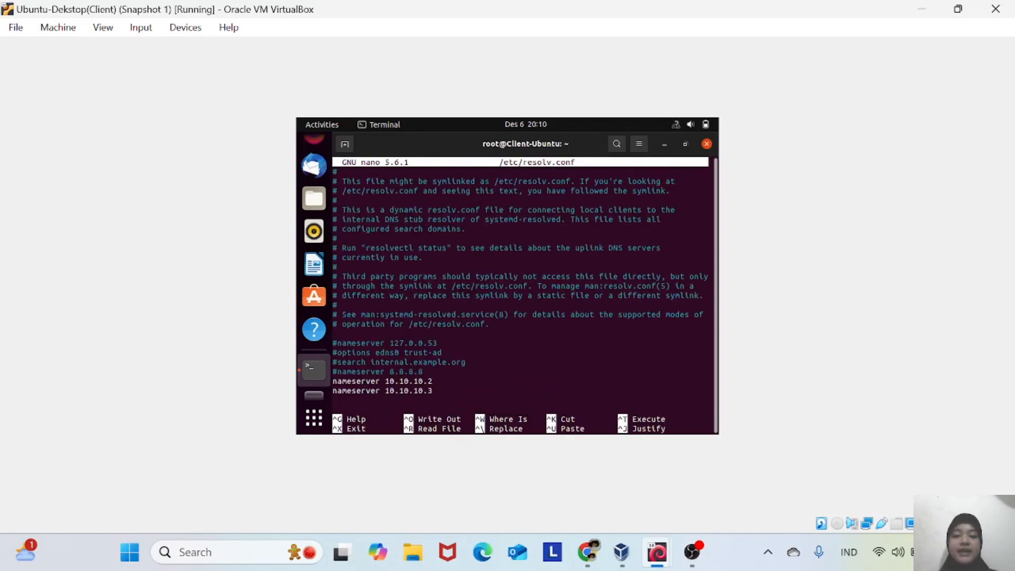
key("Up")
key("Down")
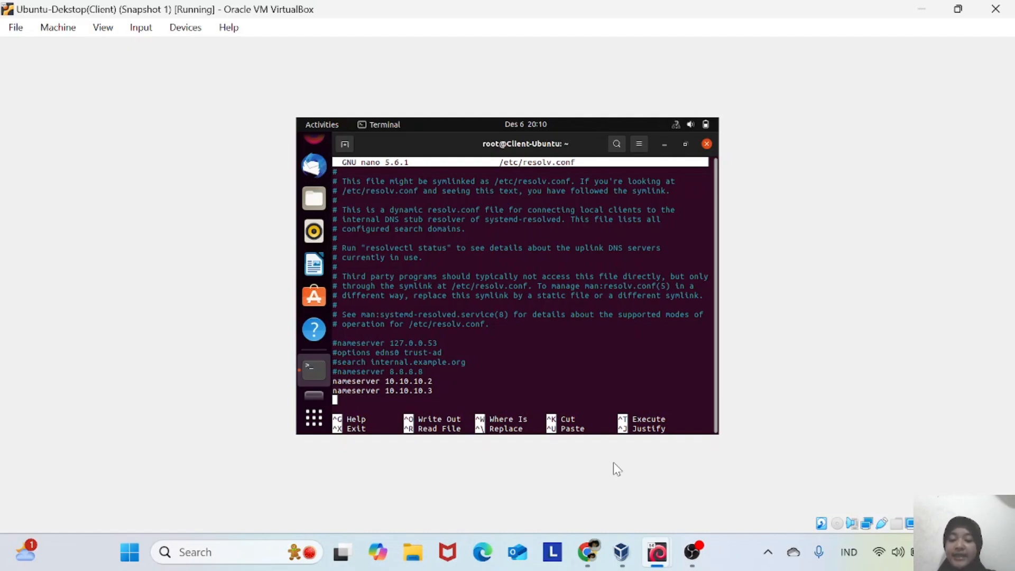
key("ctrl+x")
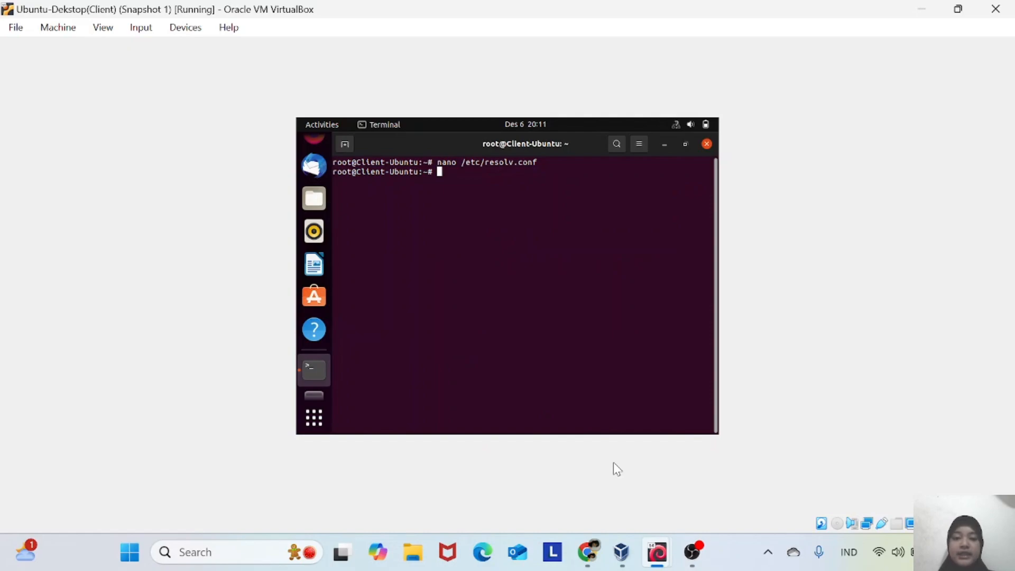
- Display the client's network interfaces with ip a and highlight the IPv4 address of enp0s3
type("ip a")
key("Return")
left_click_drag(374, 276, 465, 276)
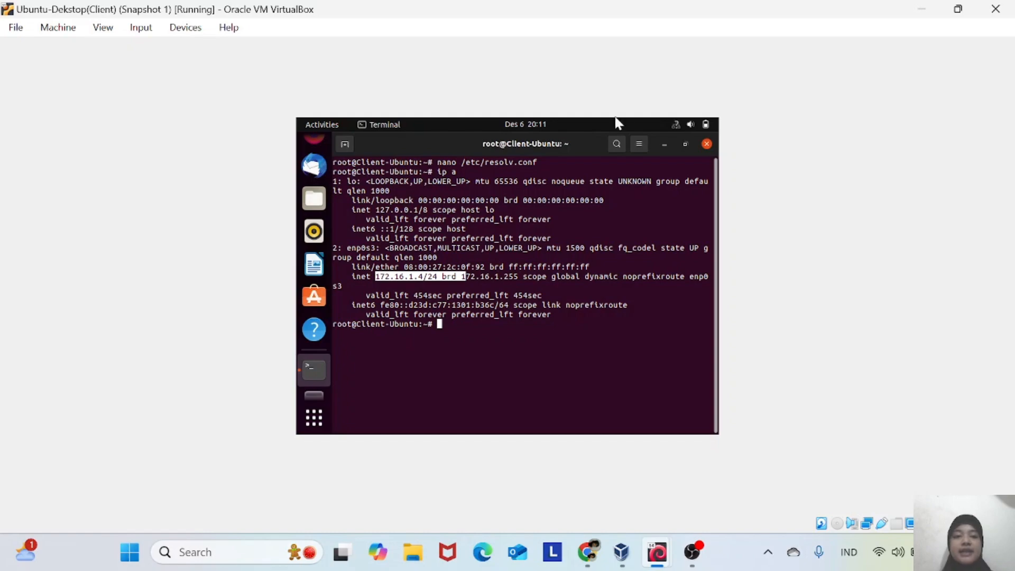
- Turn the Ubuntu client's wired connection off and back on in the network settings
left_click(687, 124)
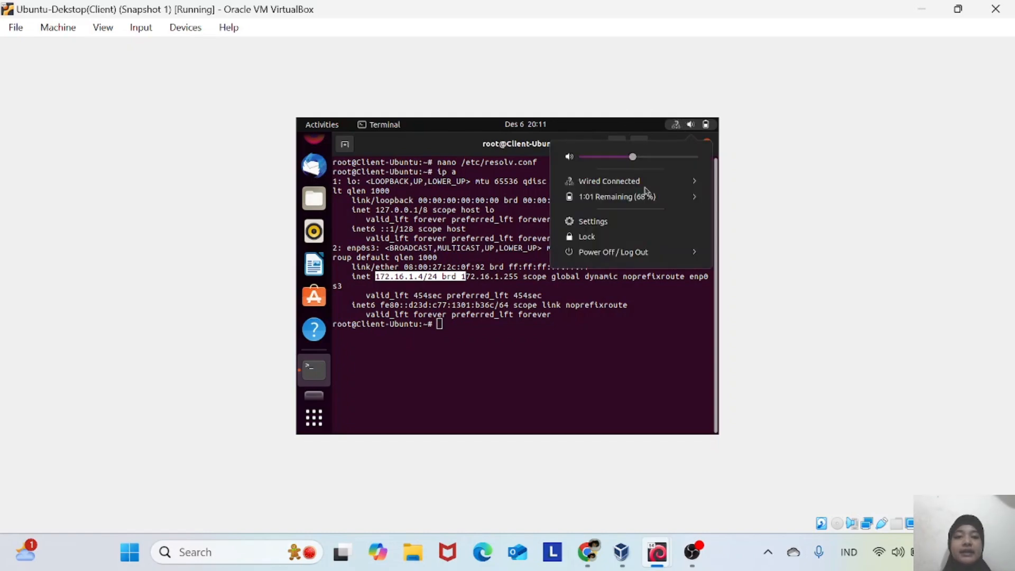
left_click(630, 219)
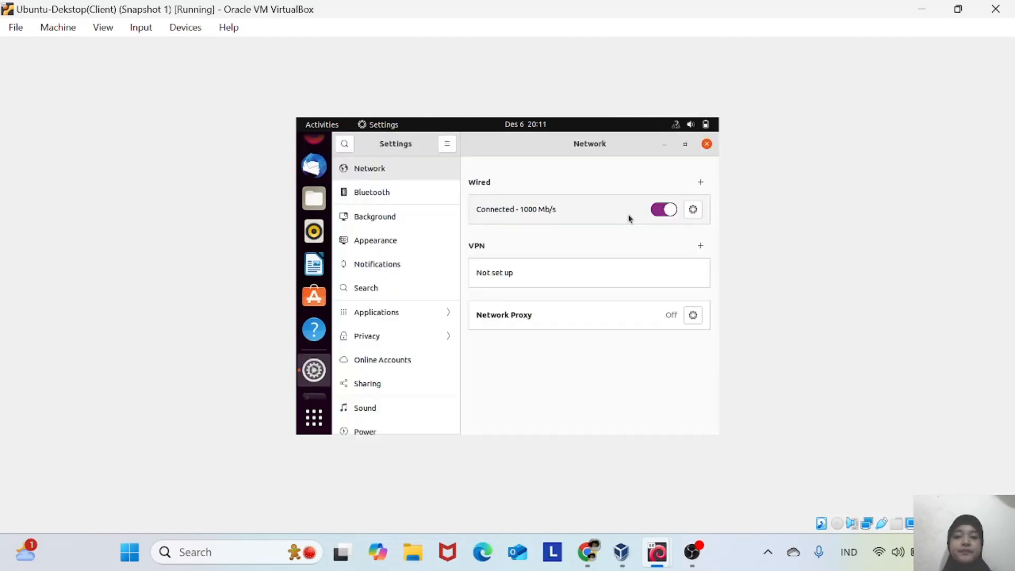
left_click(660, 212)
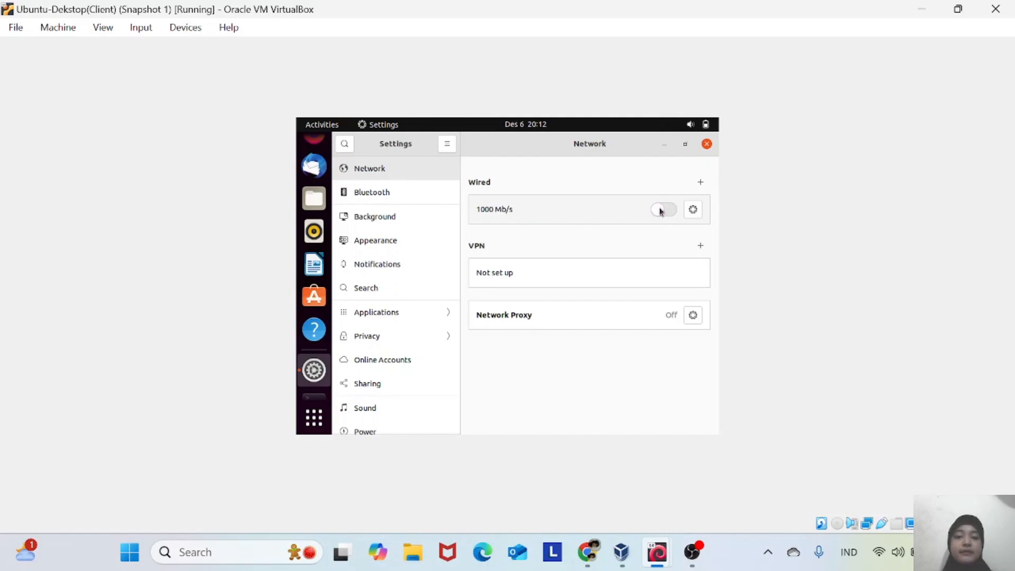
left_click(661, 211)
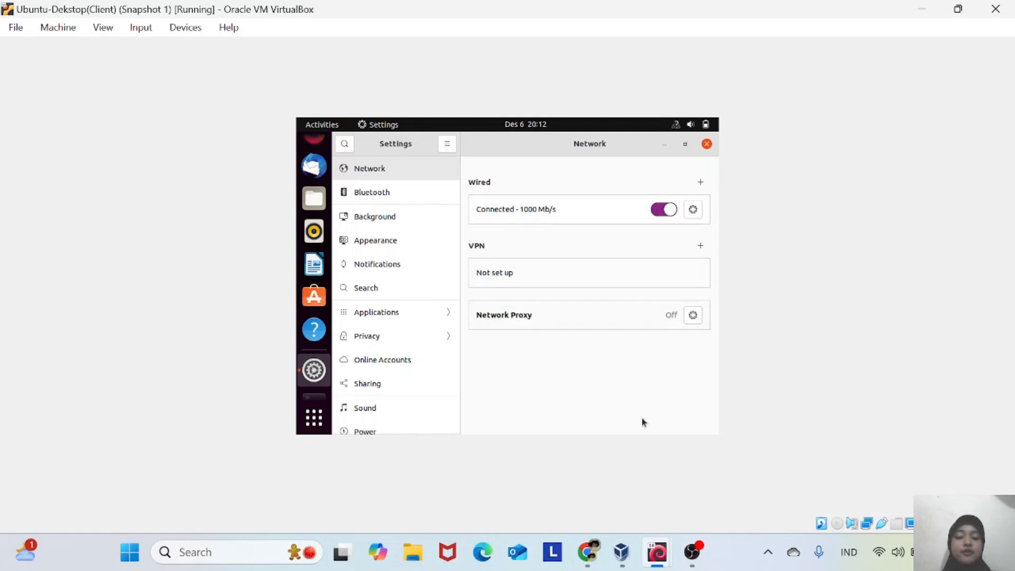
- Switch to the RTR-Debian virtual machine and open /etc/dhcp/dhcpd.conf in nano
mouse_move(657, 550)
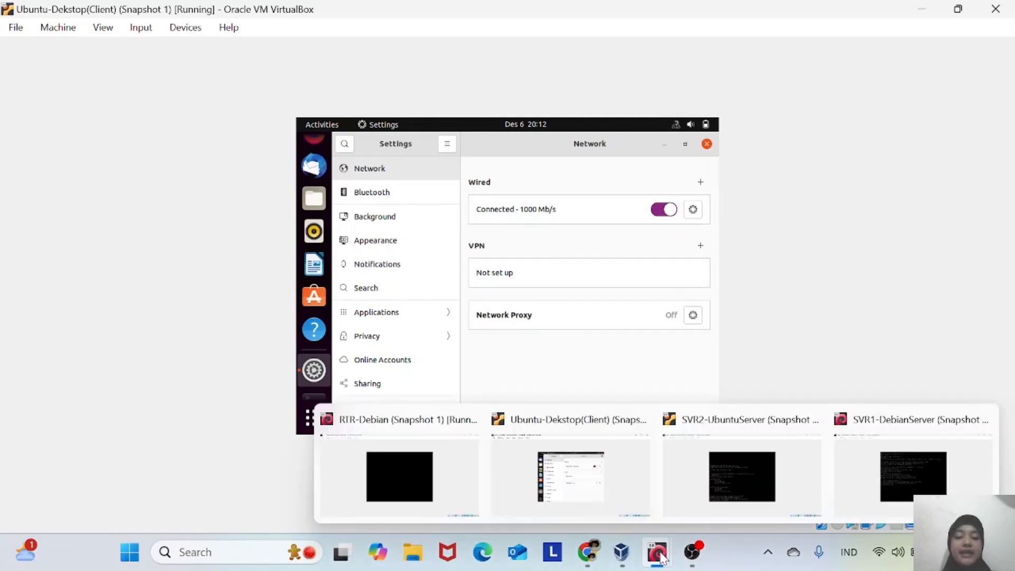
left_click(428, 452)
key("Up")
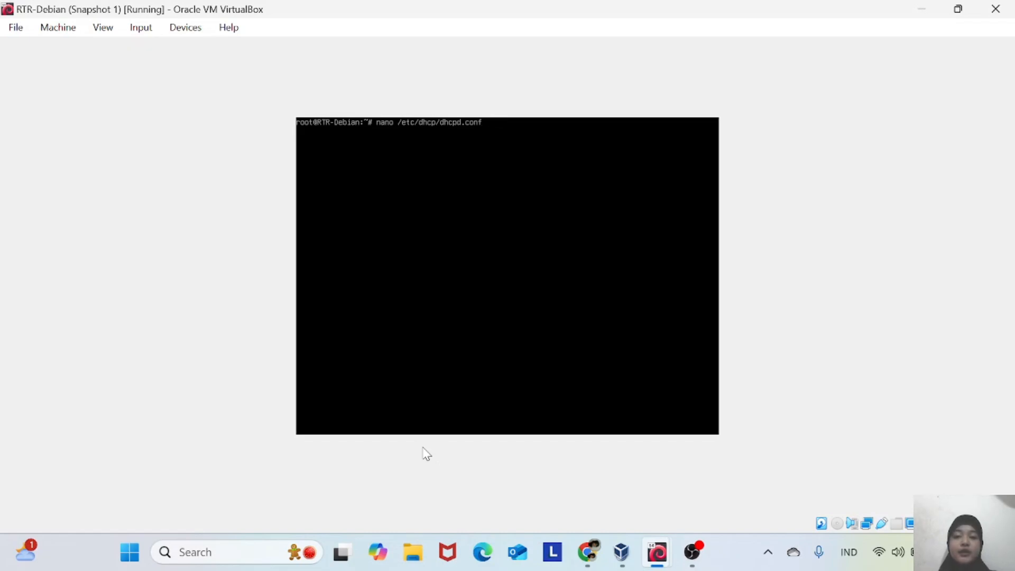
key("Return")
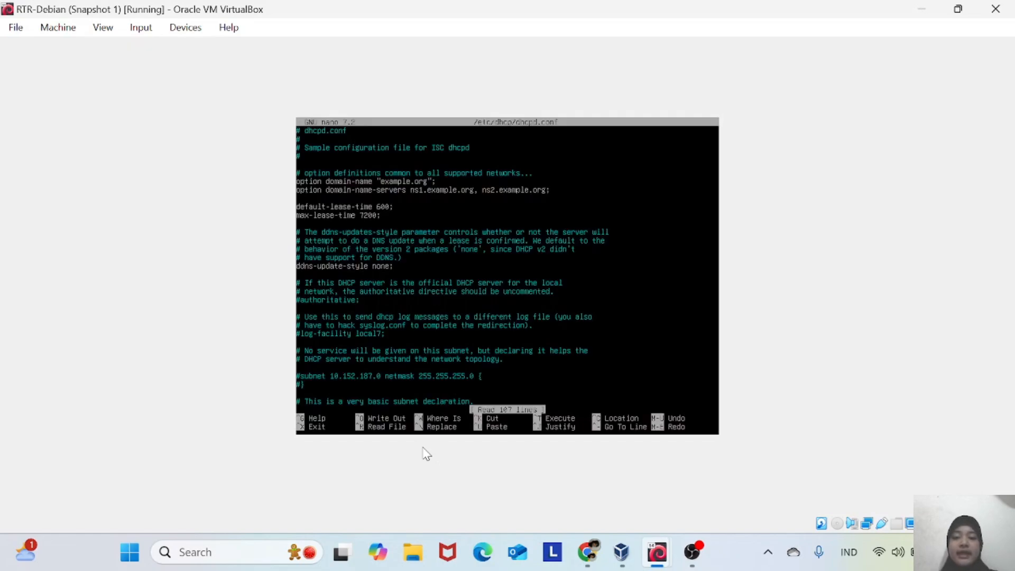
- Set domain-name-servers to 10.10.10.2,10.10.10.3 in the 172.16.1.0 subnet block and save dhcpd.conf
key("Down")
key("Down")
key("Down")
key("Down")
key("Down")
key("Down")
key("Down")
key("Down")
key("Down")
key("Down")
key("Down")
key("Down")
key("Down")
key("Down")
key("Down")
key("Down")
key("Down")
key("Down")
key("Down")
key("Down")
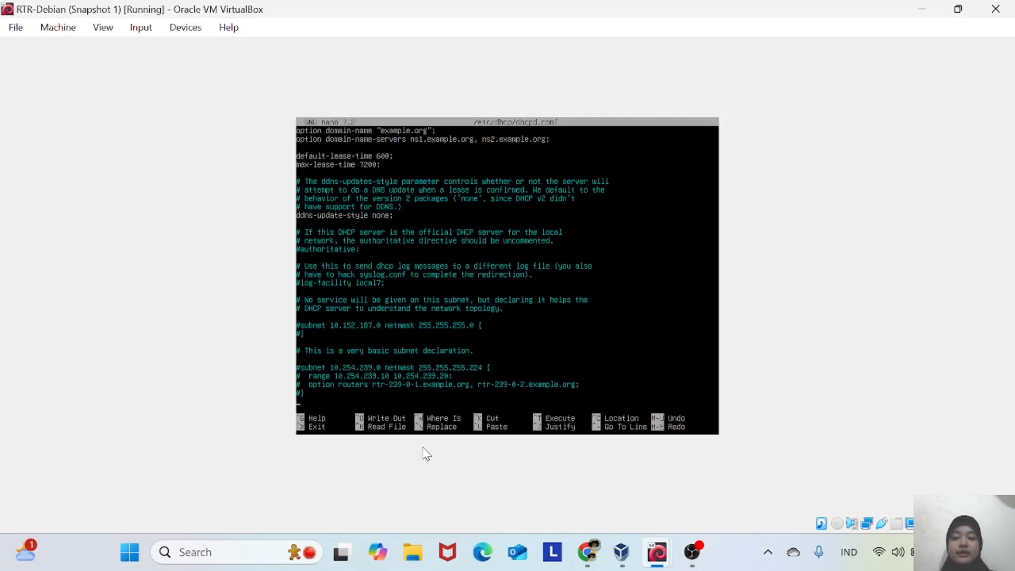
key("Down")
key("Down")
key("Down")
key("Down")
key("Down")
key("Down")
key("Down")
key("Down")
key("Down")
key("Down")
key("Down")
key("Down")
key("Down")
key("Down")
key("Down")
key("Down")
key("Down")
key("Down")
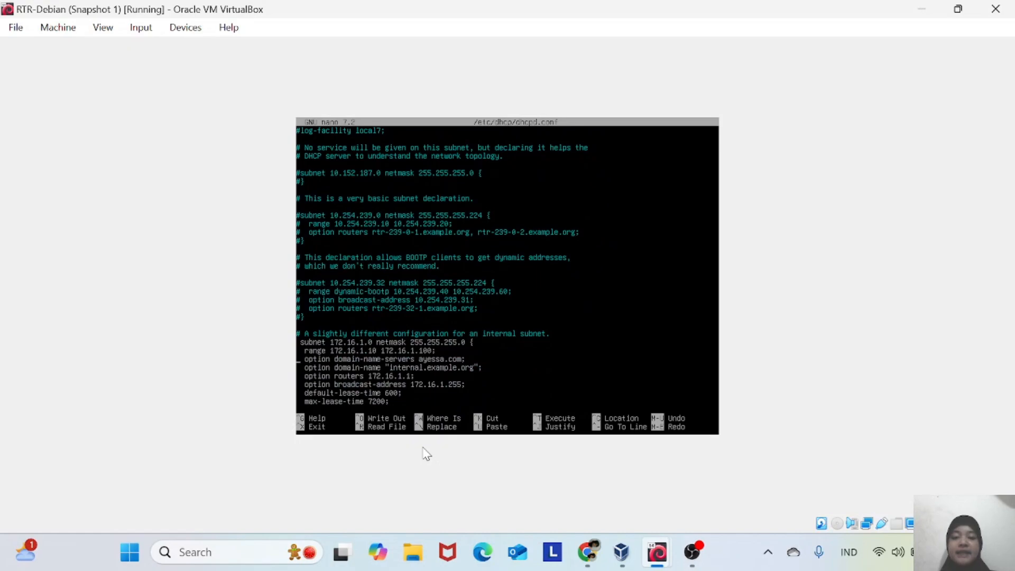
key("Right")
key("Right")
key("Right")
key("Right")
key("Right")
key("Right")
key("Right")
key("Right")
key("Right")
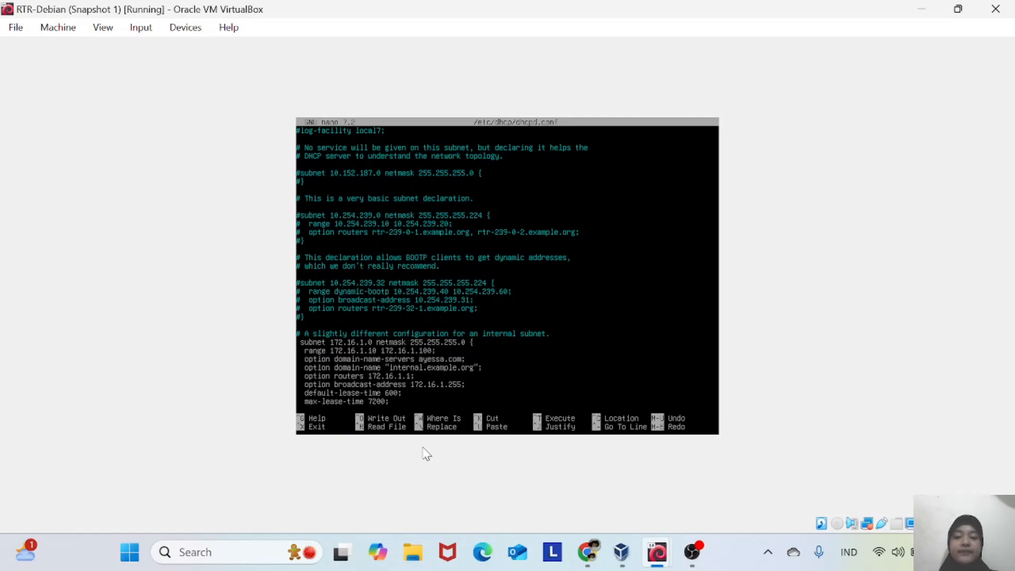
key("BackSpace")
key("BackSpace")
key("BackSpace")
key("BackSpace")
key("BackSpace")
key("BackSpace")
key("BackSpace")
key("BackSpace")
key("BackSpace")
key("BackSpace")
key("BackSpace")
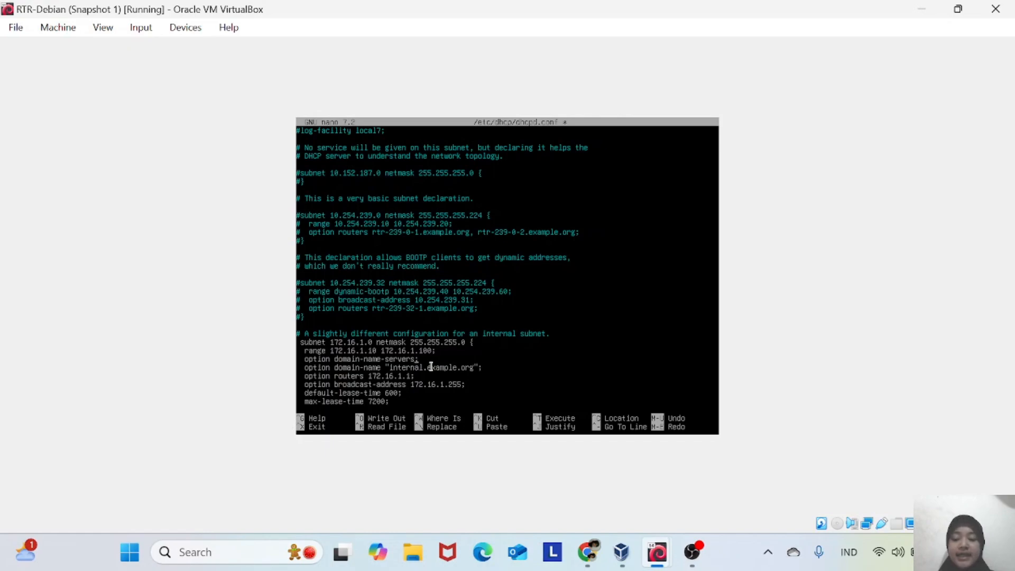
type("10.1")
type("0.10")
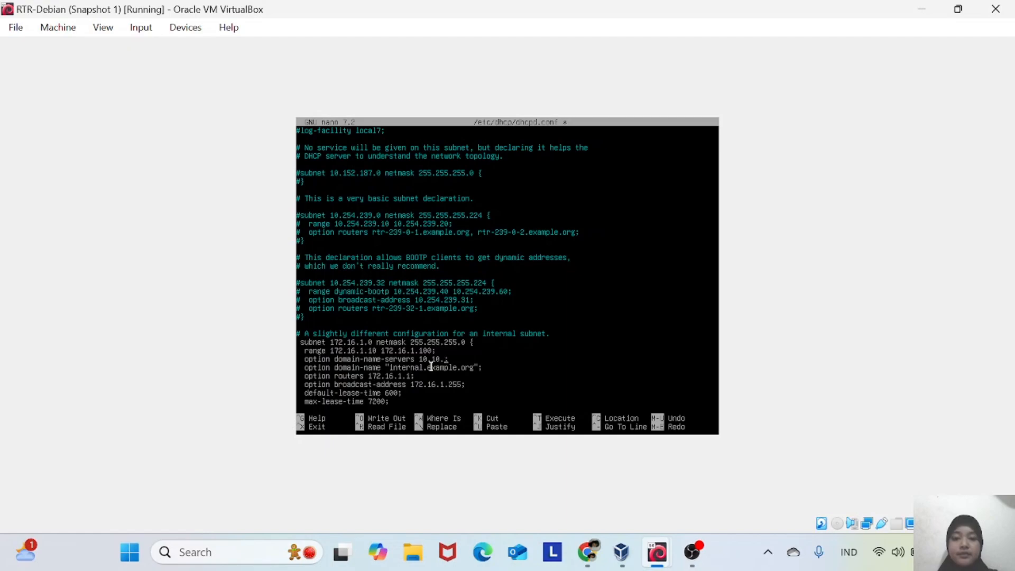
type(".2")
type(",10.10.10")
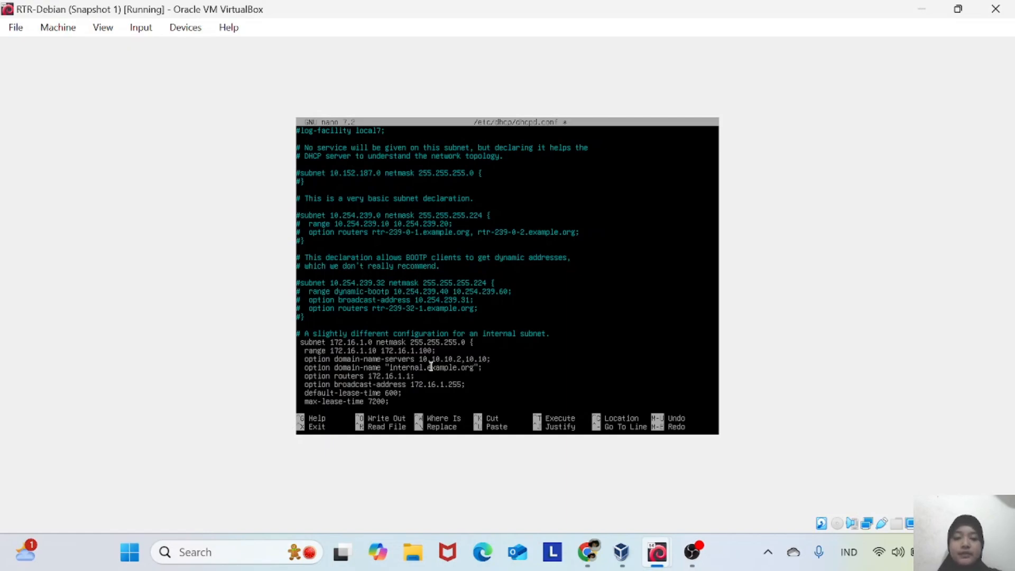
type(".3")
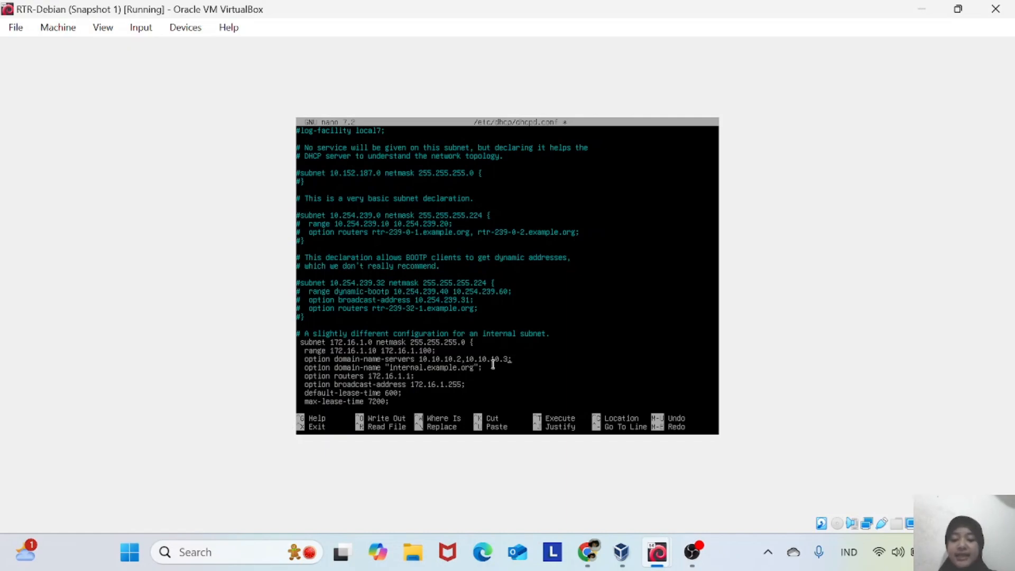
key("ctrl+x")
key("y")
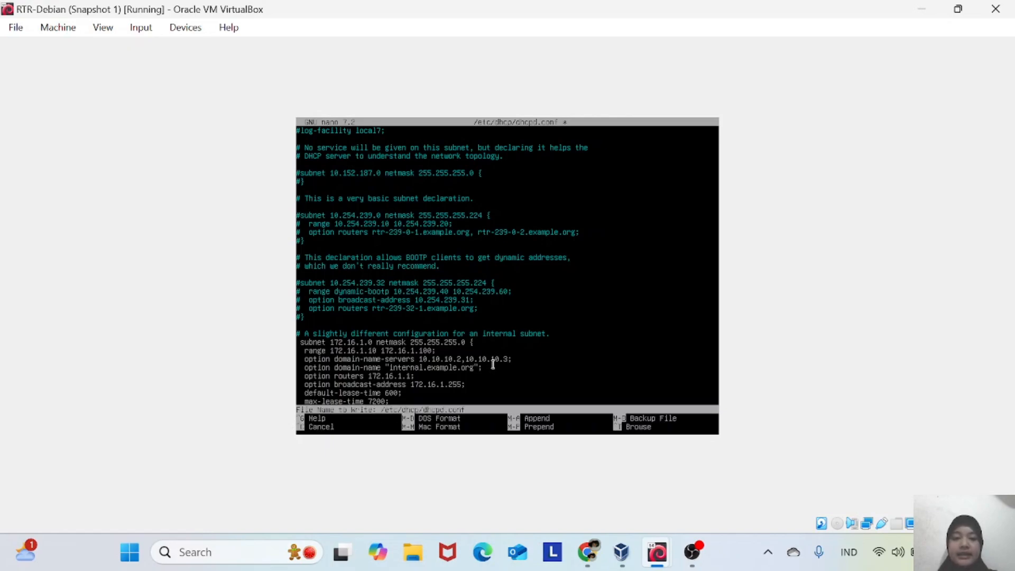
key("Return")
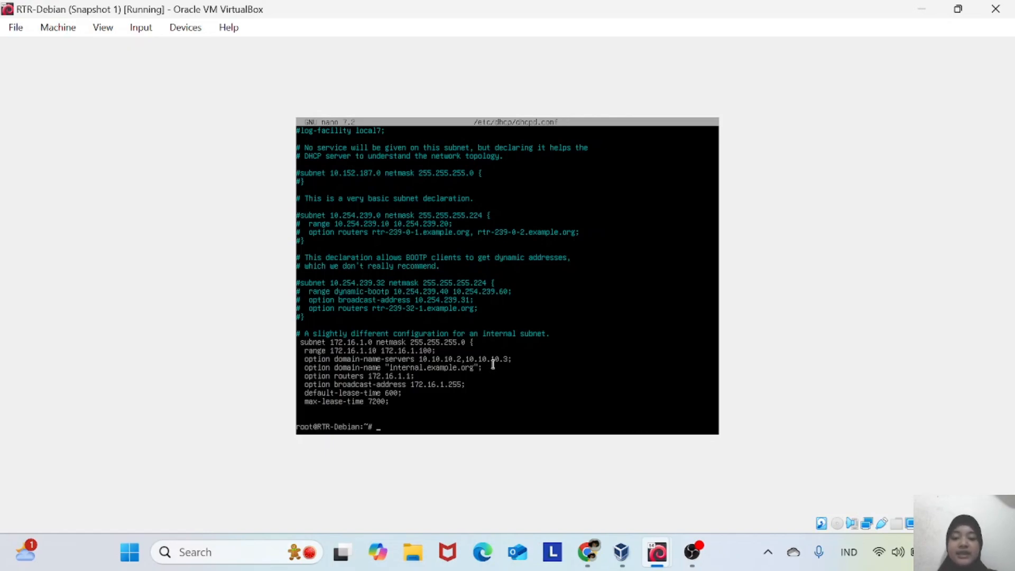
- Restart the DHCP service on the router with systemctl restart isc-dhcp-server
type("syst")
type("e")
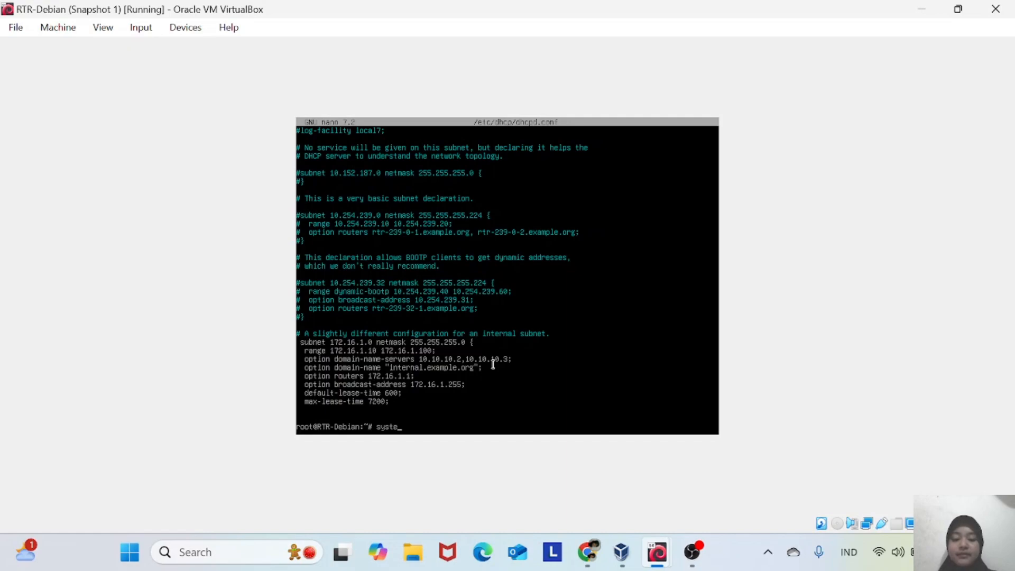
type("mctl restart isc-dhcp-s")
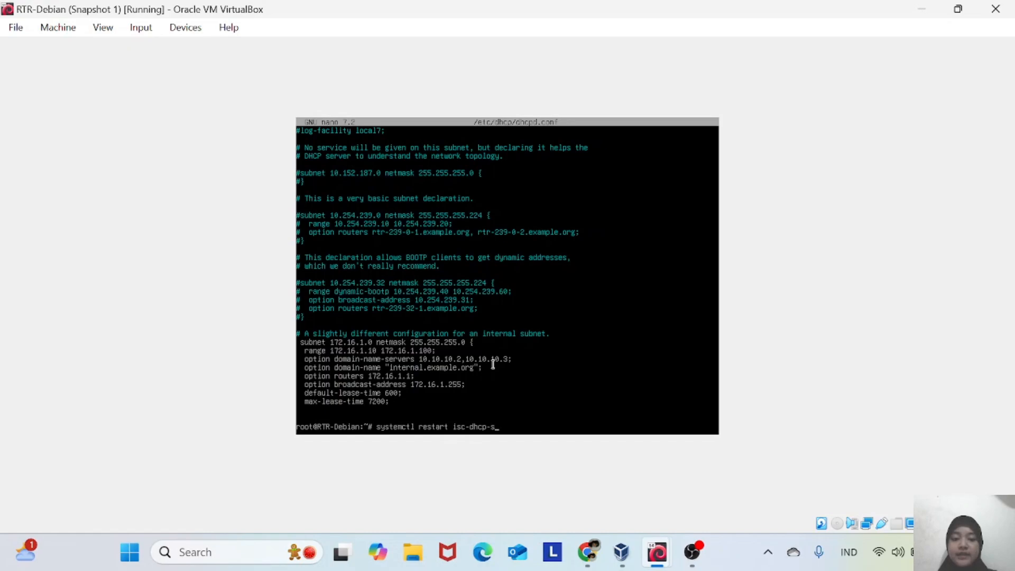
type("erver")
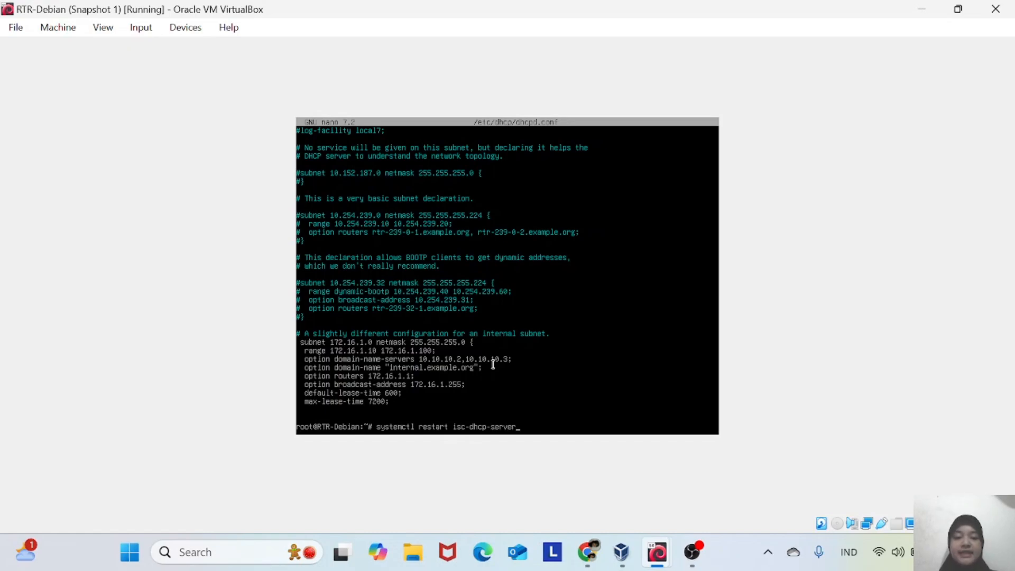
key("Return")
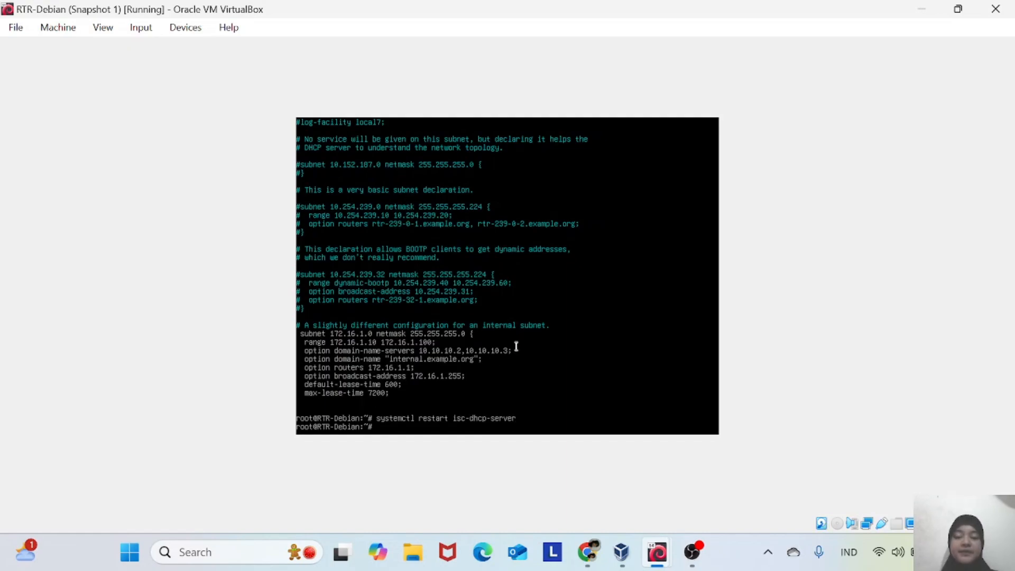
- Return to the Ubuntu client, clear its terminal, and review the nameserver entries in /etc/resolv.conf with nano without changing them
mouse_move(655, 558)
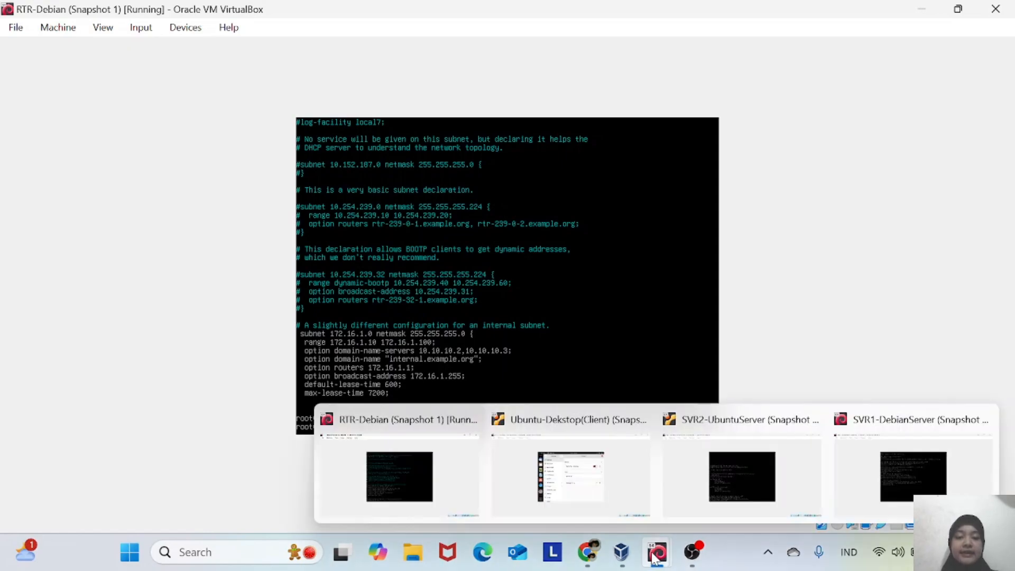
left_click(605, 487)
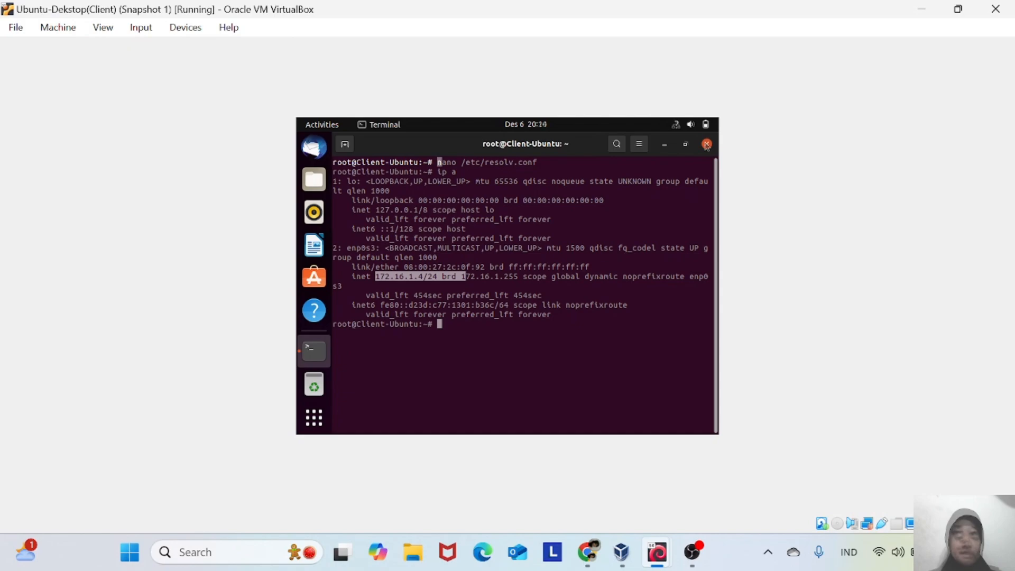
key("ctrl+l")
key("Up")
key("Up")
key("Up")
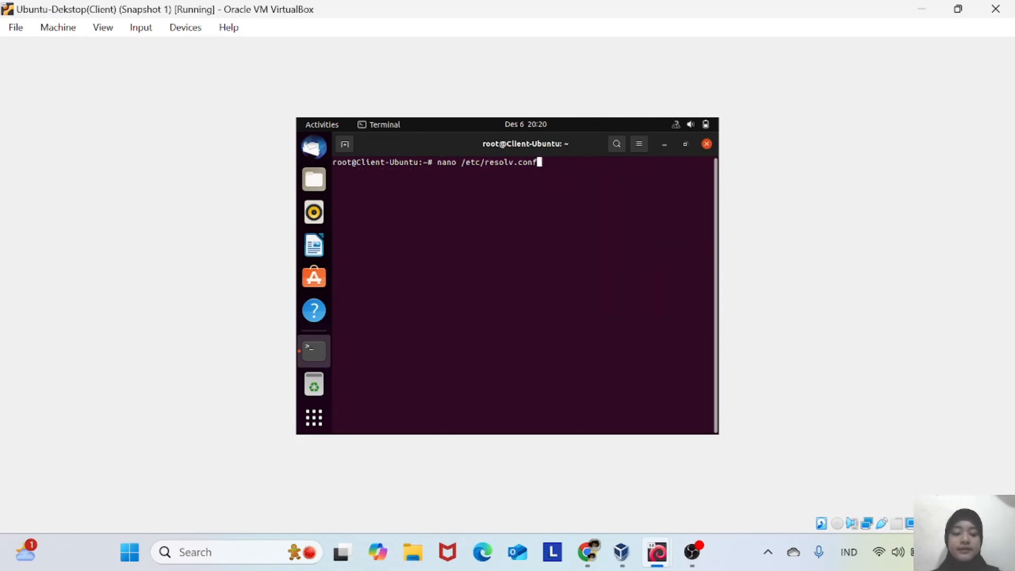
key("Return")
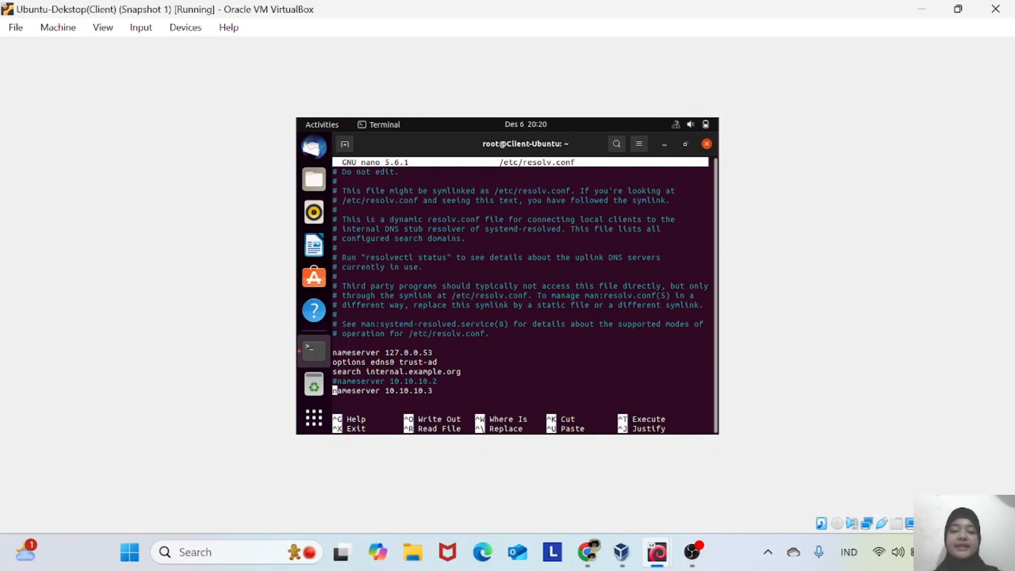
key("ctrl+Right")
key("ctrl+Right")
key("ctrl+Right")
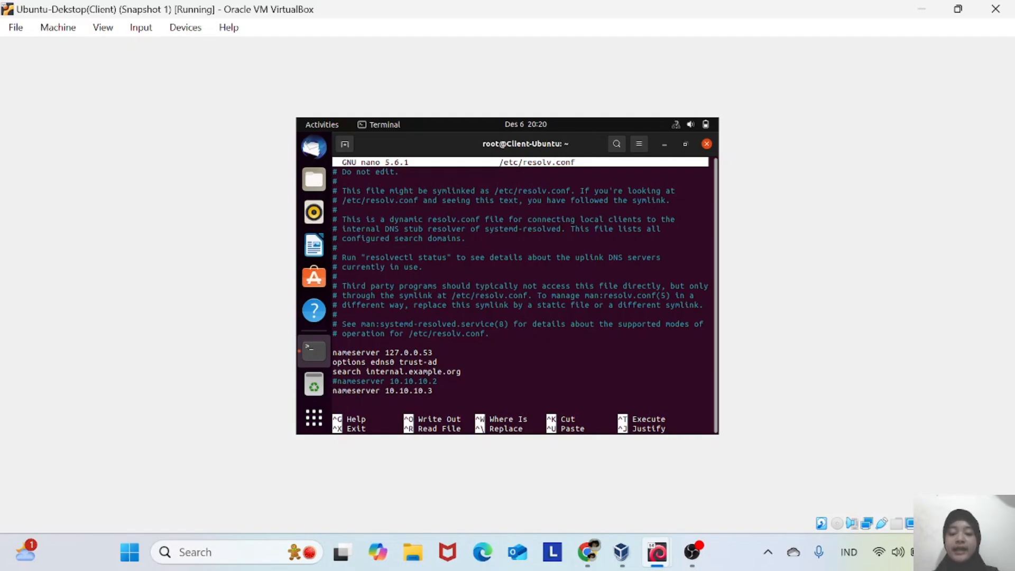
key("ctrl+x")
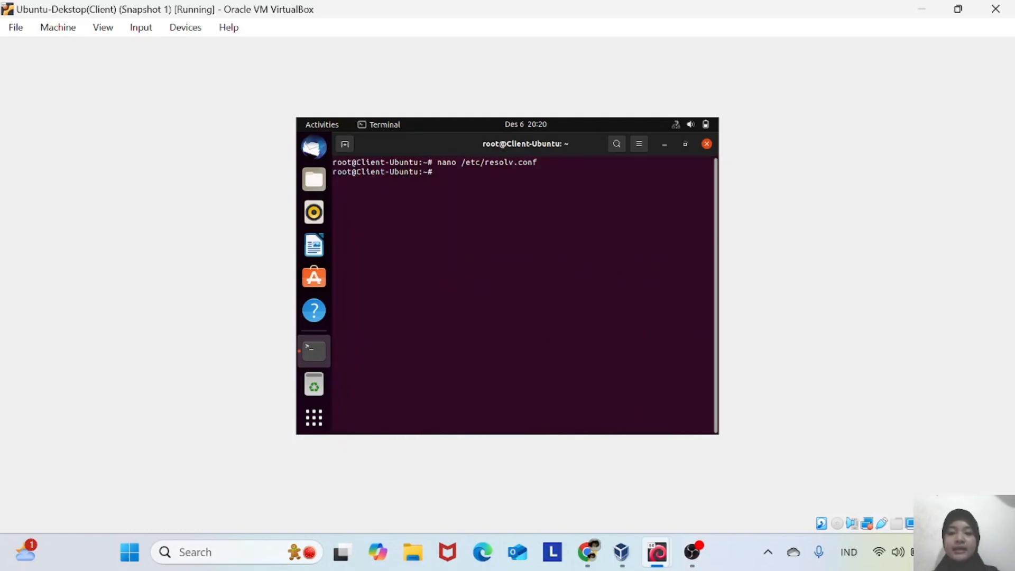
- Query ayessa.com with dig on the client and highlight the answer section's A record
key("Up")
key("Up")
key("Up")
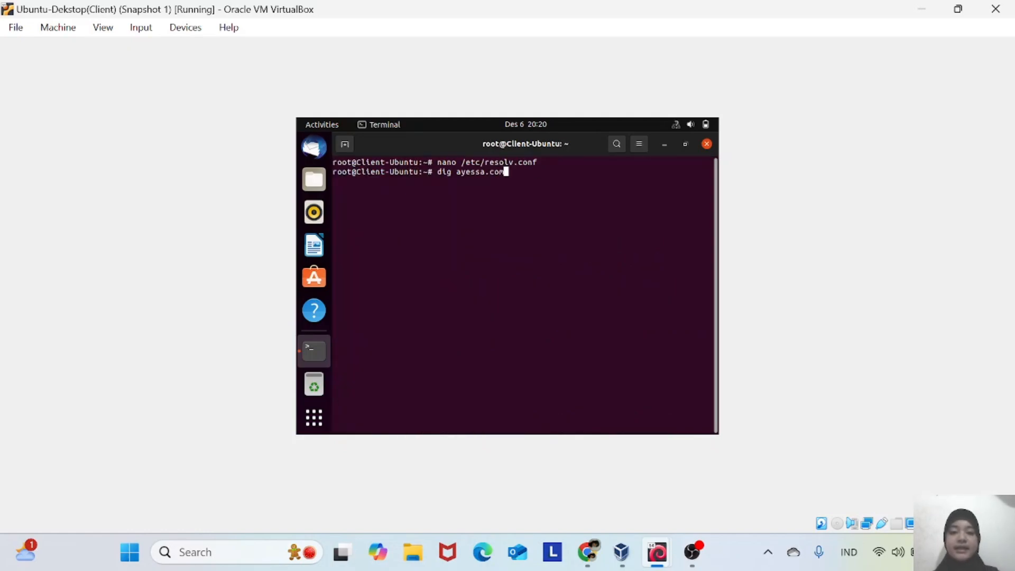
key("Return")
left_click_drag(336, 305, 623, 304)
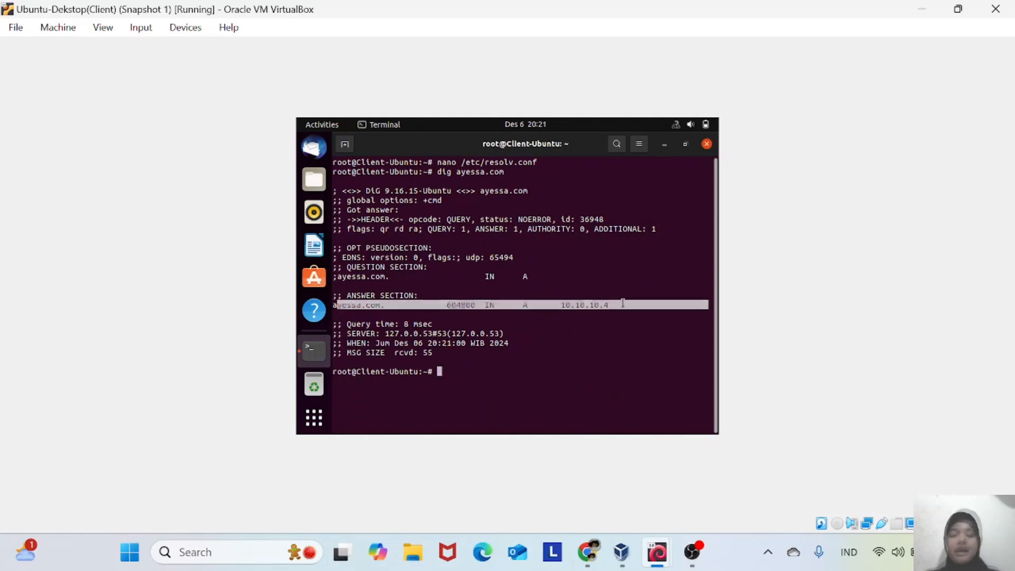